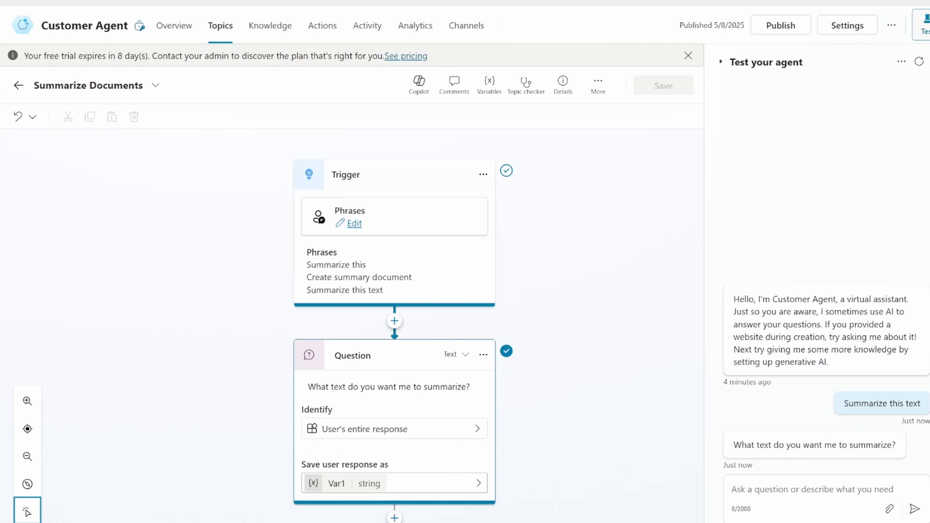
# Submit the copied Semantic Kernel passage in the agent test chat and review the generated summary
pyautogui.click(751, 494)
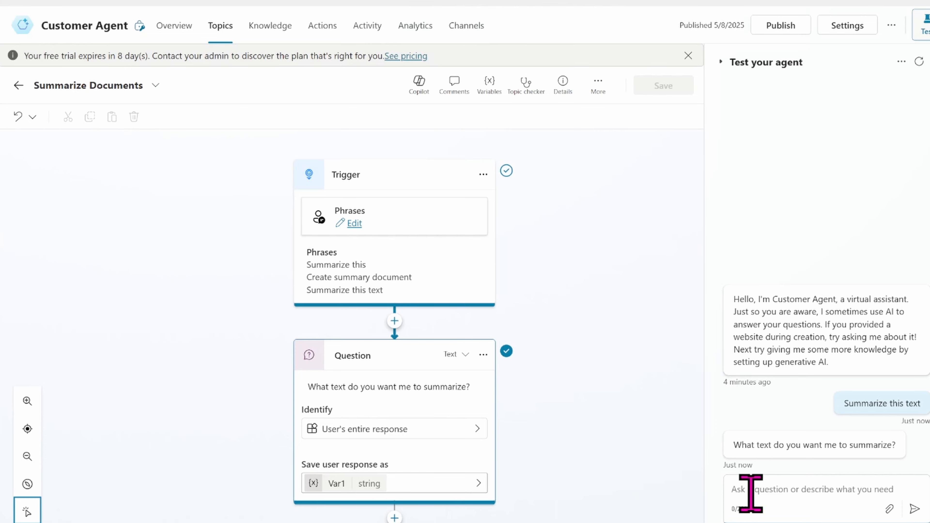
pyautogui.hotkey('ctrl', 'v')
pyautogui.click(914, 511)
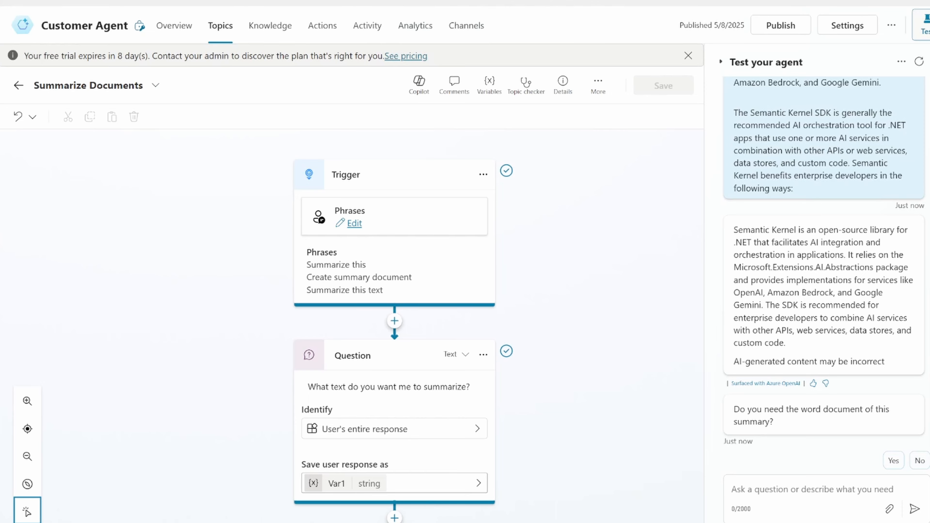
pyautogui.scroll(5, 909, 276)
pyautogui.scroll(-5, 904, 202)
pyautogui.moveTo(733, 230); pyautogui.dragTo(889, 362)
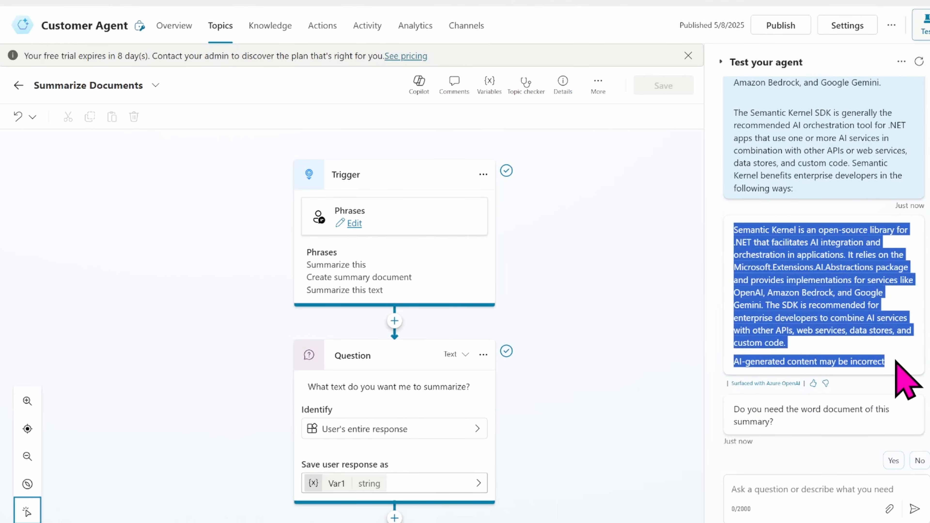
pyautogui.click(755, 407)
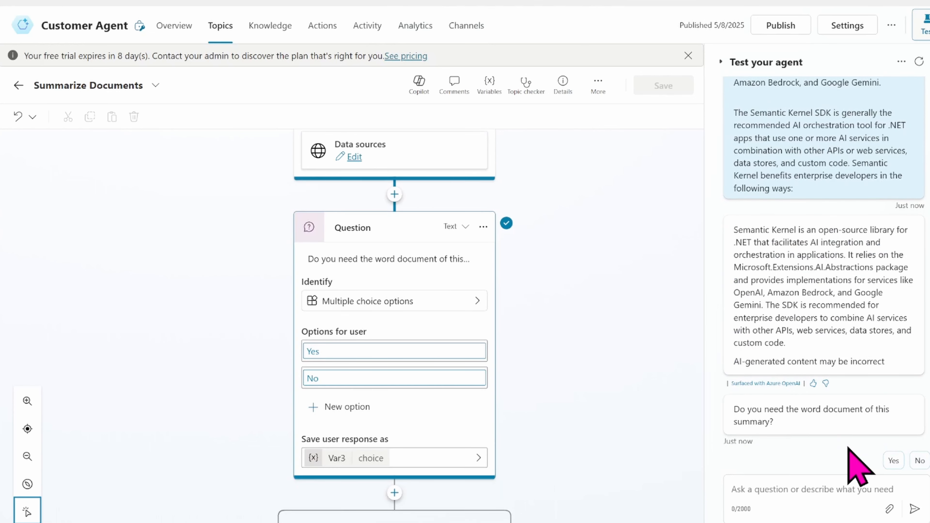
# Answer Yes to the Word document offer, open the returned download link and review the document's text
pyautogui.click(894, 461)
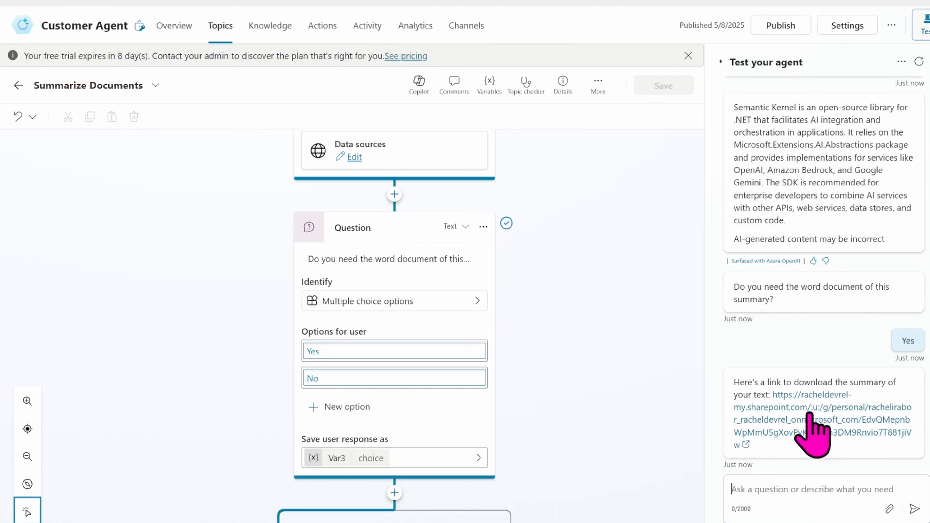
pyautogui.click(820, 433)
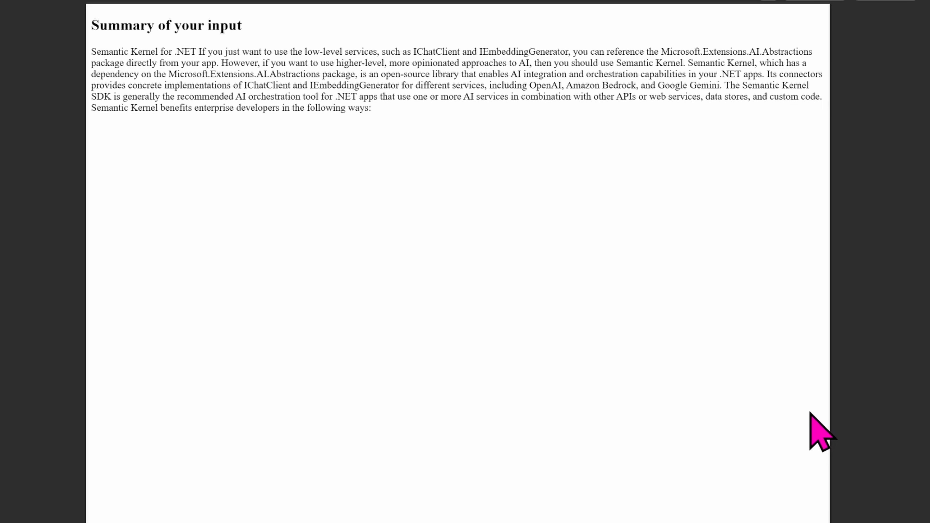
pyautogui.moveTo(94, 23); pyautogui.dragTo(391, 117)
pyautogui.click(391, 116)
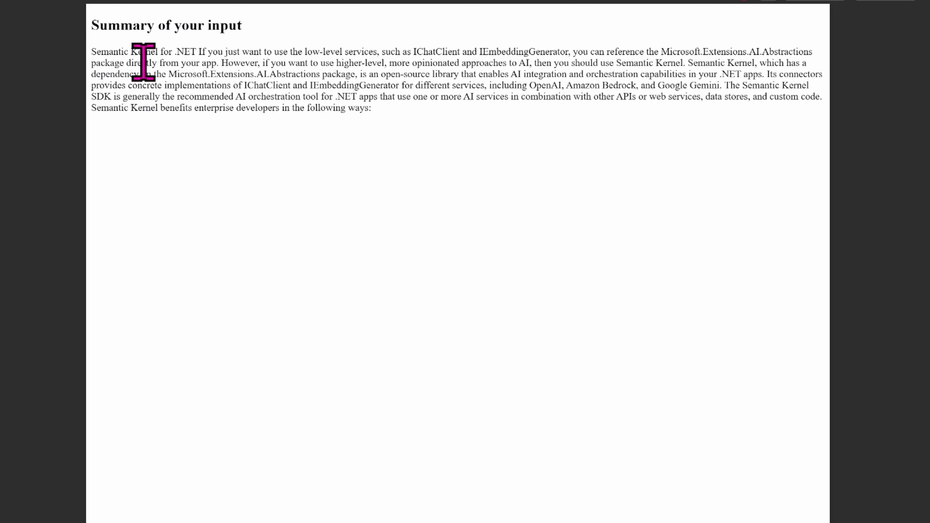
pyautogui.moveTo(95, 52); pyautogui.dragTo(378, 124)
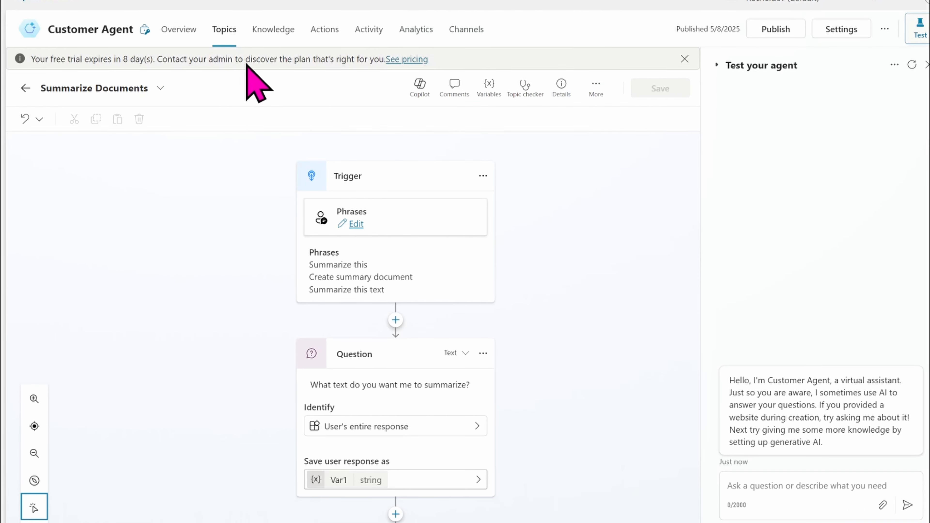
# Return to the agent's topic list and create a new topic from blank
pyautogui.click(223, 38)
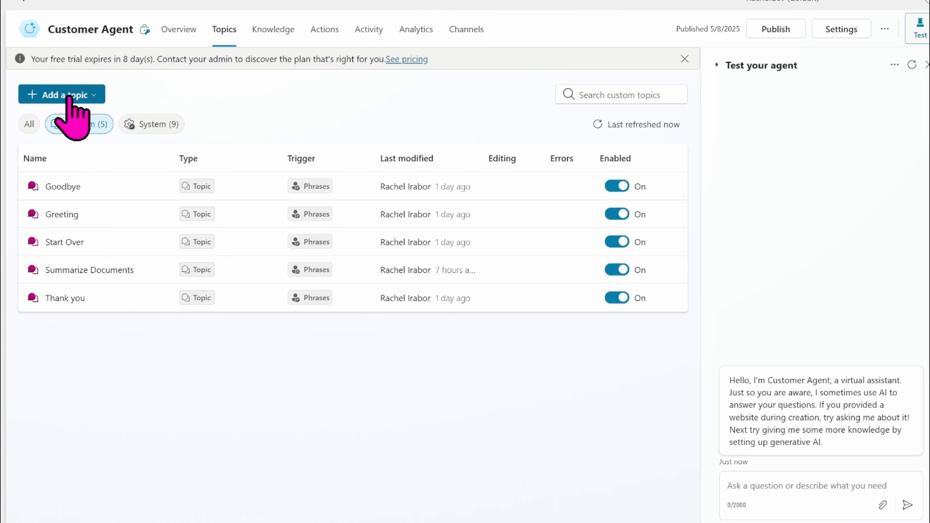
pyautogui.click(70, 96)
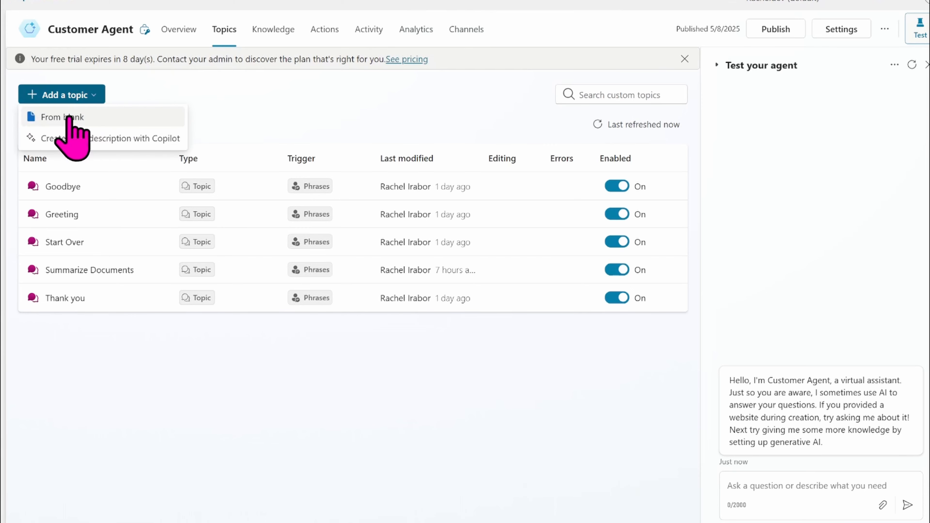
pyautogui.click(68, 117)
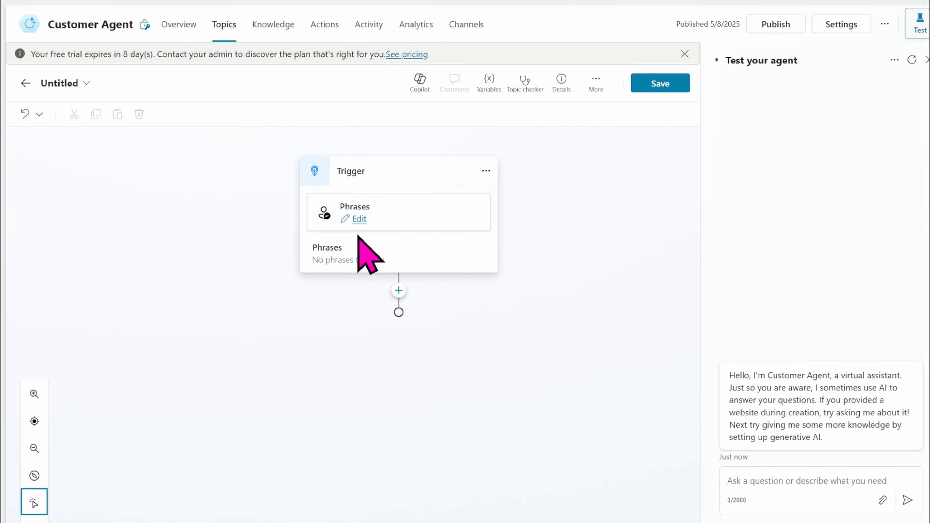
# Add the trigger phrases "Documents" and "I need to summarize this text" to the new topic
pyautogui.click(353, 221)
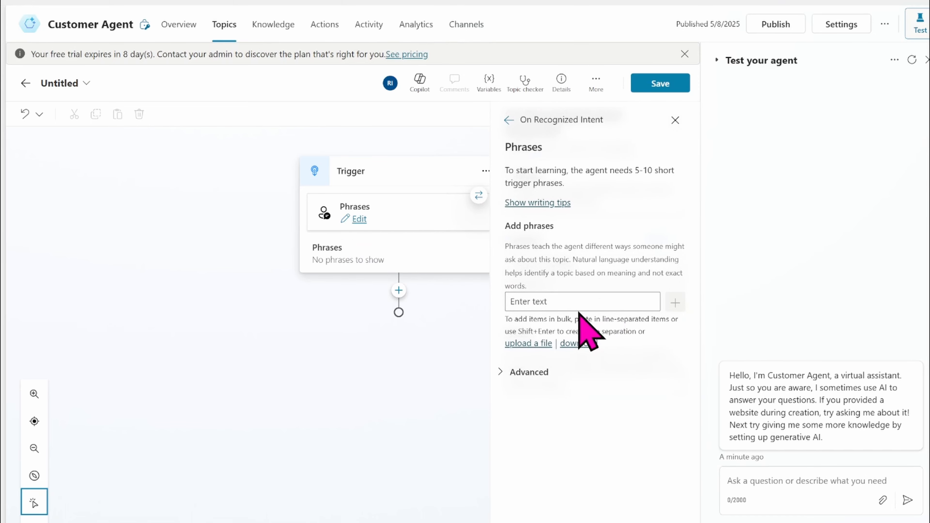
pyautogui.click(563, 301)
pyautogui.write('Documents')
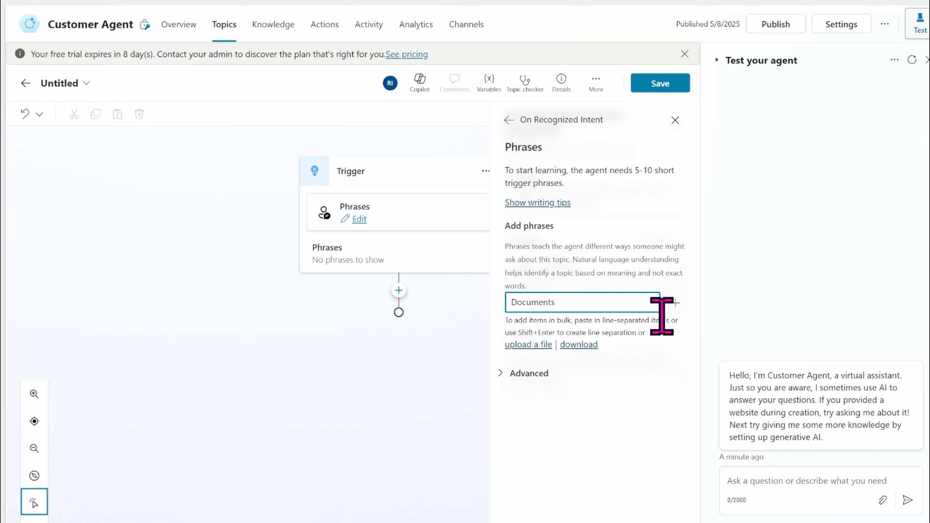
pyautogui.click(675, 303)
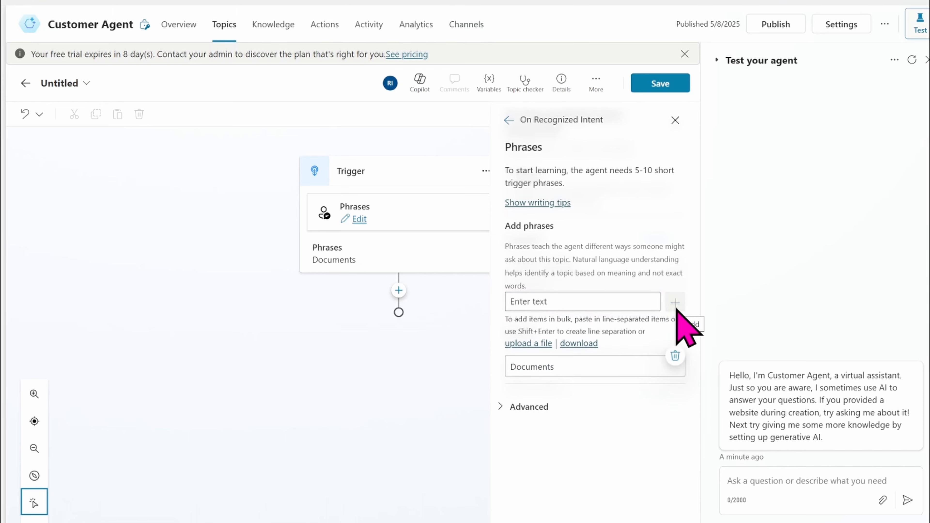
pyautogui.click(545, 305)
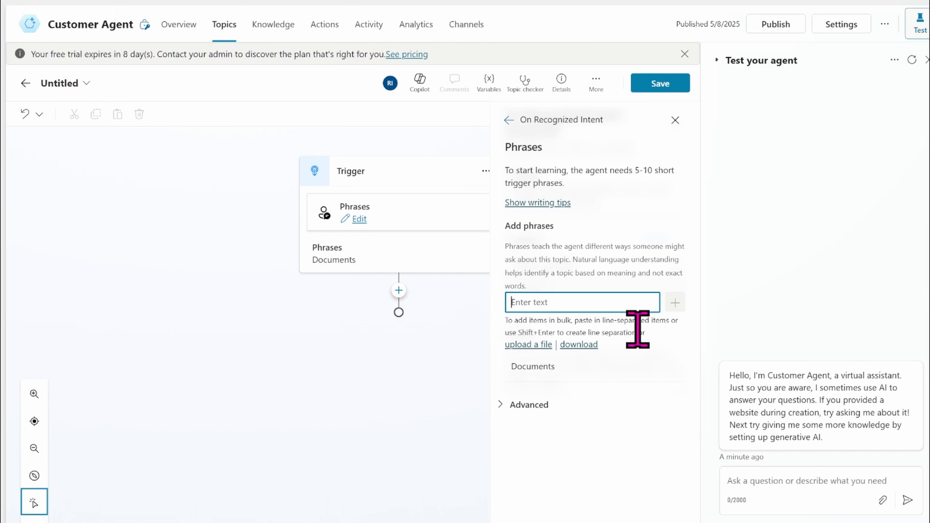
pyautogui.write('I need to sum')
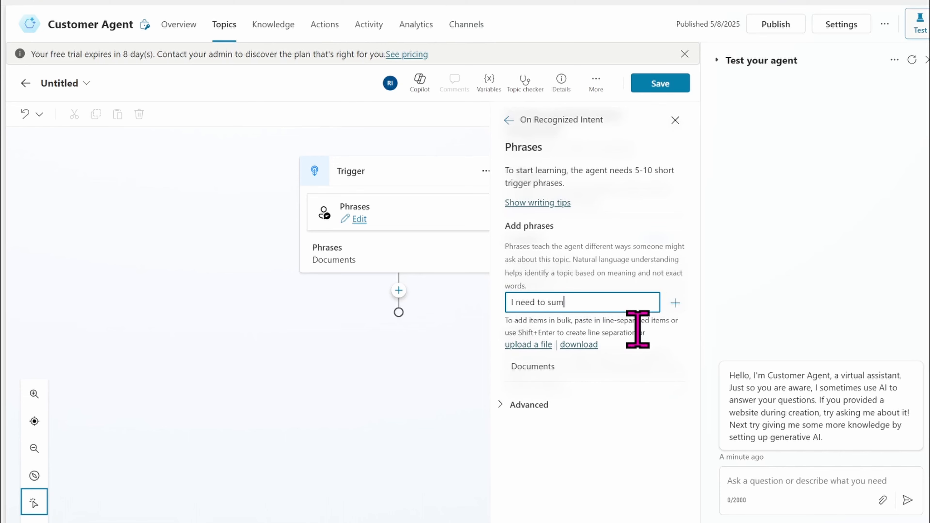
pyautogui.write('marixe')
pyautogui.write(' this text')
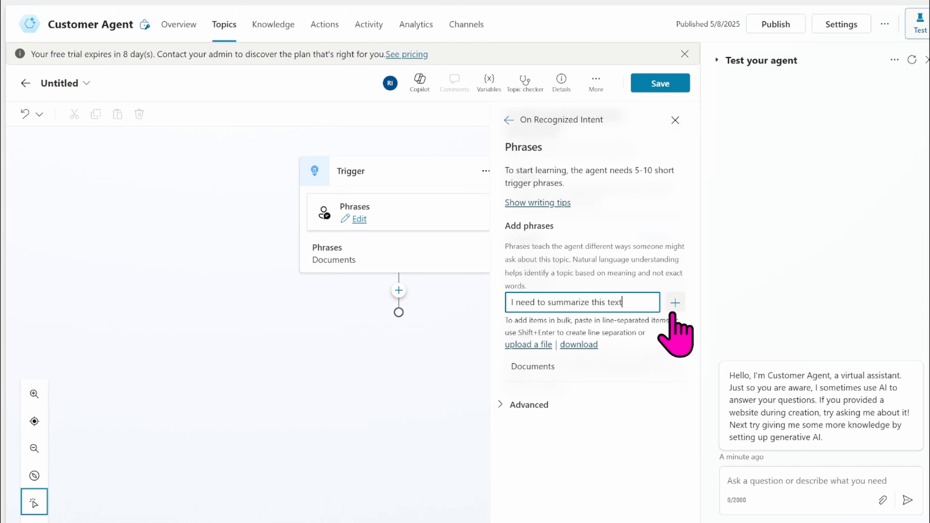
pyautogui.click(674, 304)
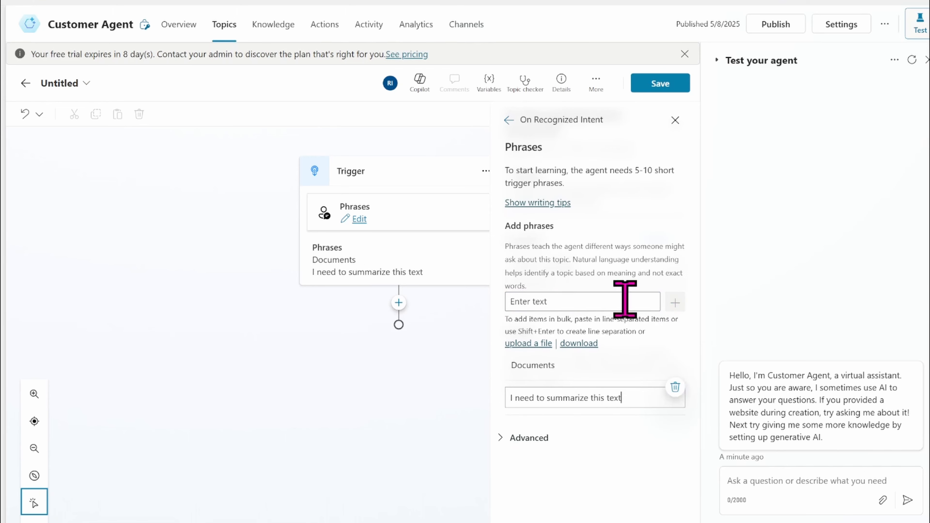
# Add the trigger phrase "Generate document from my summarized text" and close the phrase editor
pyautogui.click(545, 303)
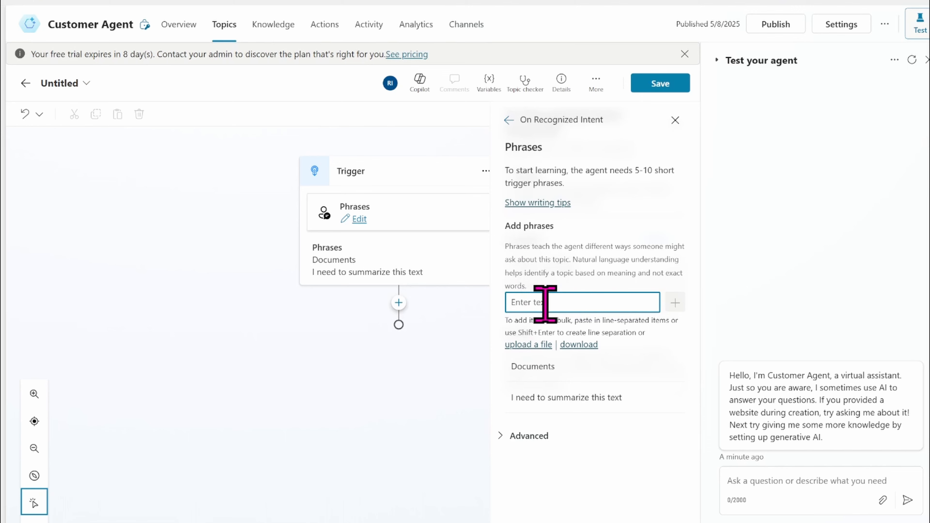
pyautogui.write('Generate document from')
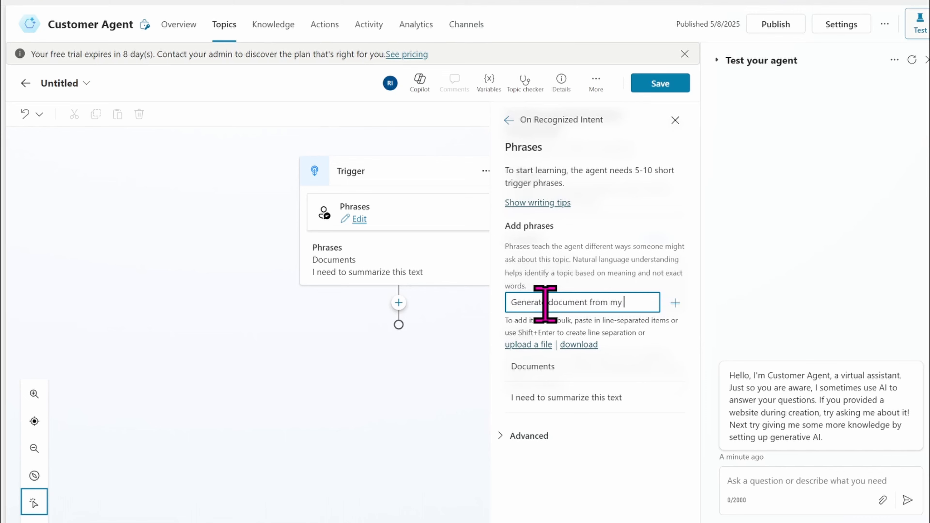
pyautogui.write(' my summarized ')
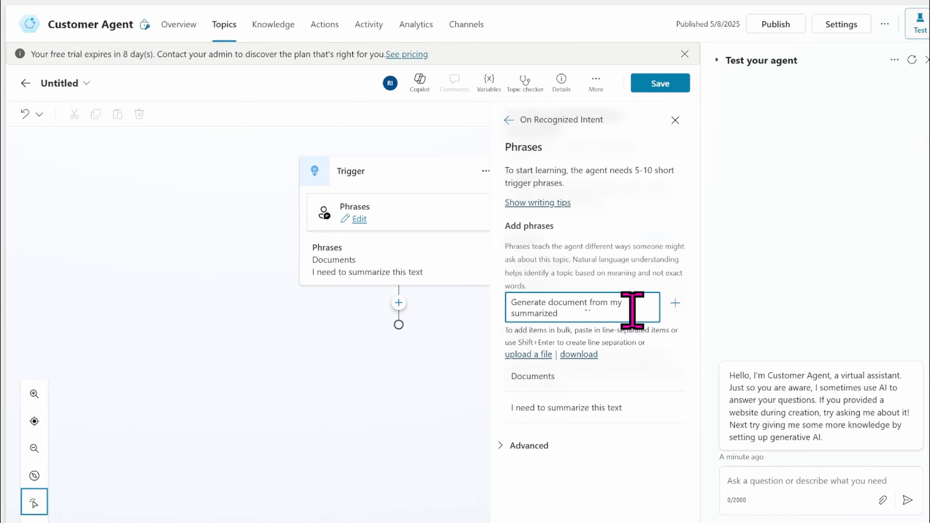
pyautogui.write('tezt')
pyautogui.click(674, 304)
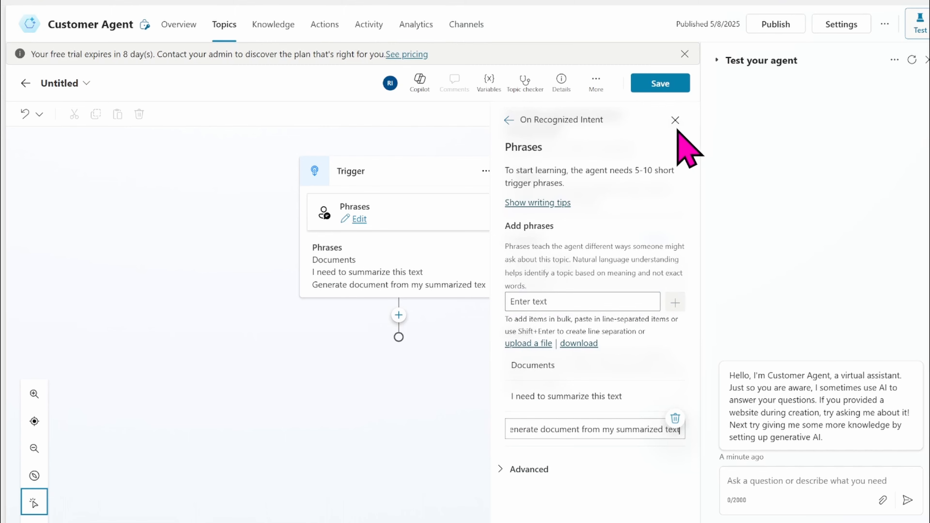
pyautogui.click(674, 120)
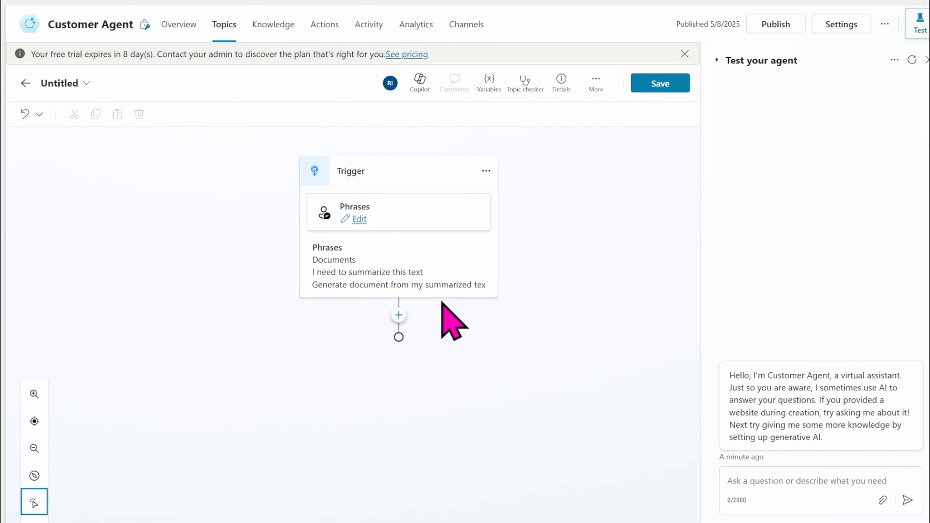
# Add a question node below the trigger with the message "Can you provide the text you want to me to summarize"
pyautogui.click(398, 316)
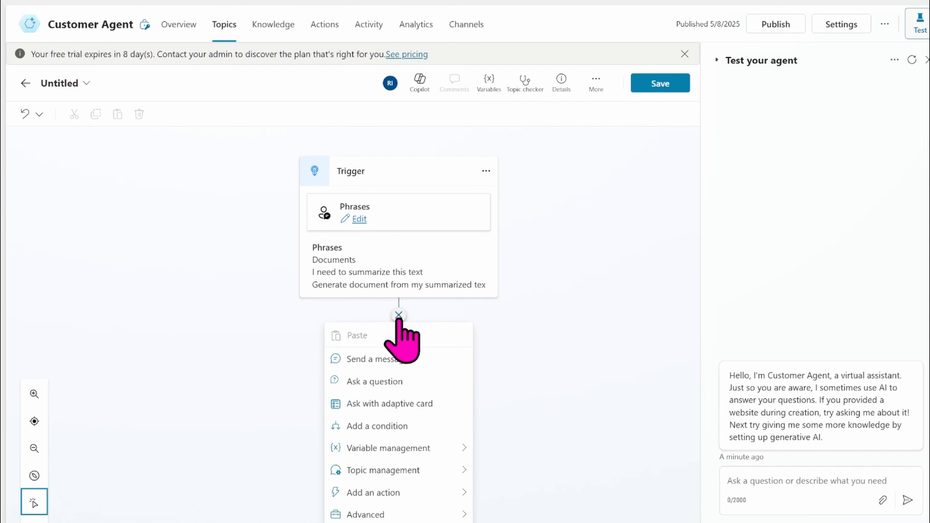
pyautogui.click(384, 382)
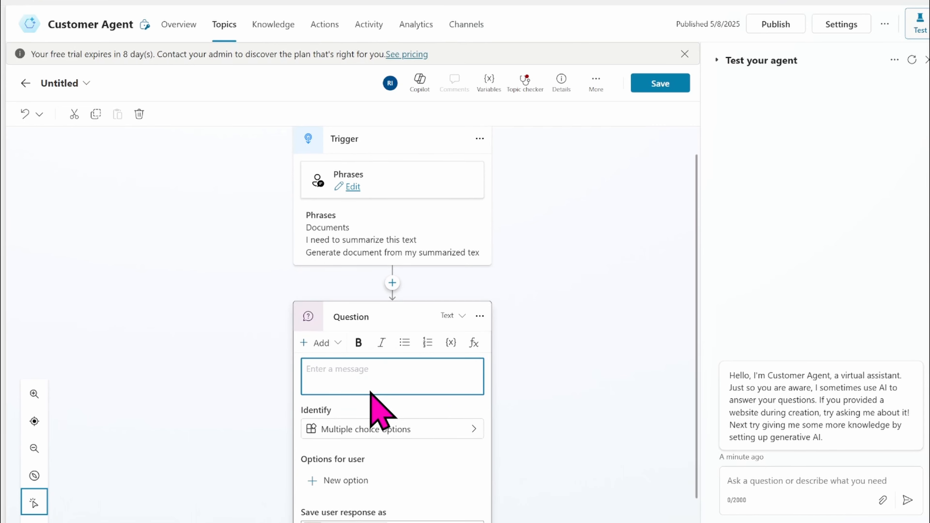
pyautogui.write('Can you ')
pyautogui.write('rpo')
pyautogui.press('BackSpace')
pyautogui.press('BackSpace')
pyautogui.press('BackSpace')
pyautogui.write('provide me the')
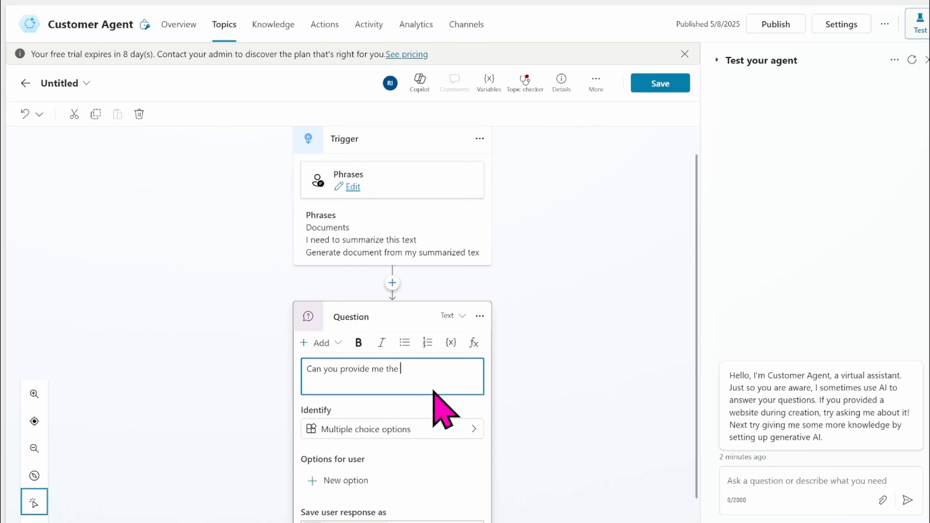
pyautogui.write(' text you w')
pyautogui.press('BackSpace')
pyautogui.press('BackSpace')
pyautogui.press('BackSpace')
pyautogui.press('BackSpace')
pyautogui.press('BackSpace')
pyautogui.press('BackSpace')
pyautogui.press('BackSpace')
pyautogui.press('BackSpace')
pyautogui.press('BackSpace')
pyautogui.press('BackSpace')
pyautogui.press('BackSpace')
pyautogui.press('BackSpace')
pyautogui.press('BackSpace')
pyautogui.press('BackSpace')
pyautogui.write('the text you want to me to summati')
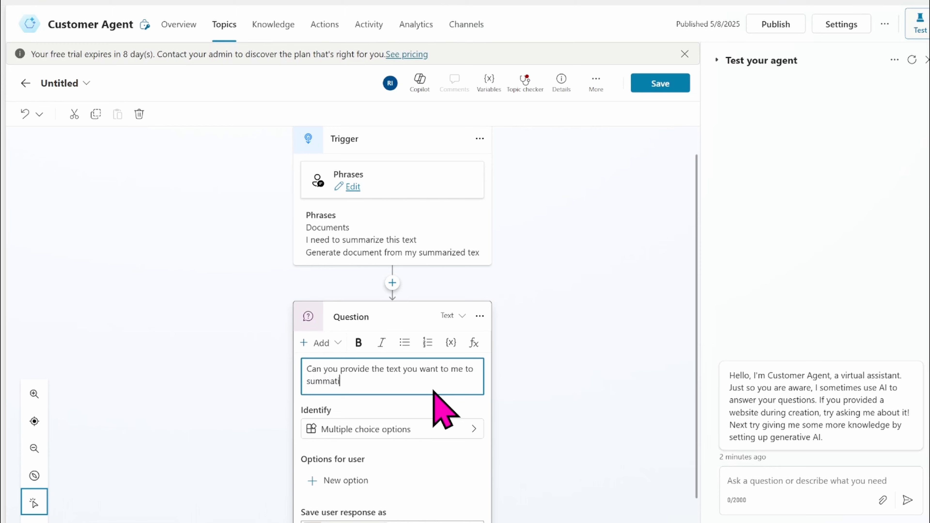
pyautogui.press('BackSpace')
pyautogui.write('ro')
pyautogui.press('BackSpace')
pyautogui.press('BackSpace')
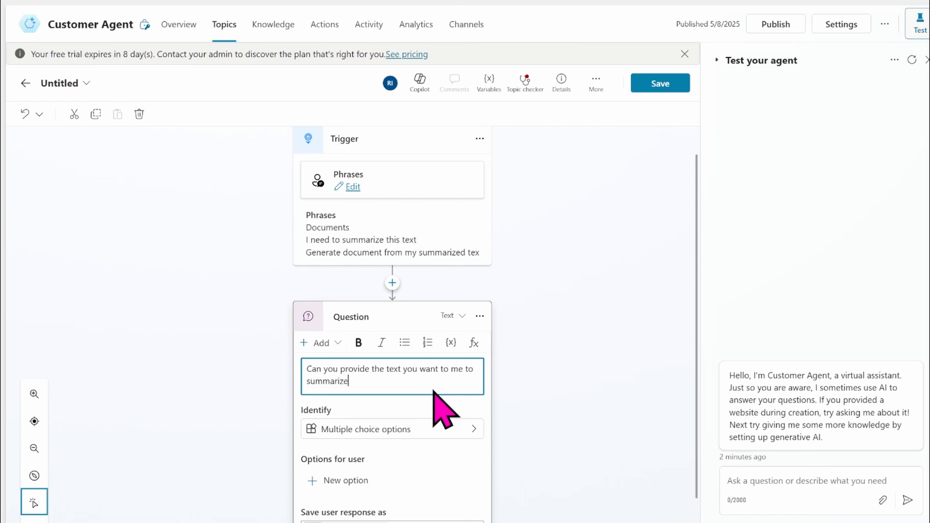
# Set the question node to identify the user's entire response
pyautogui.click(360, 429)
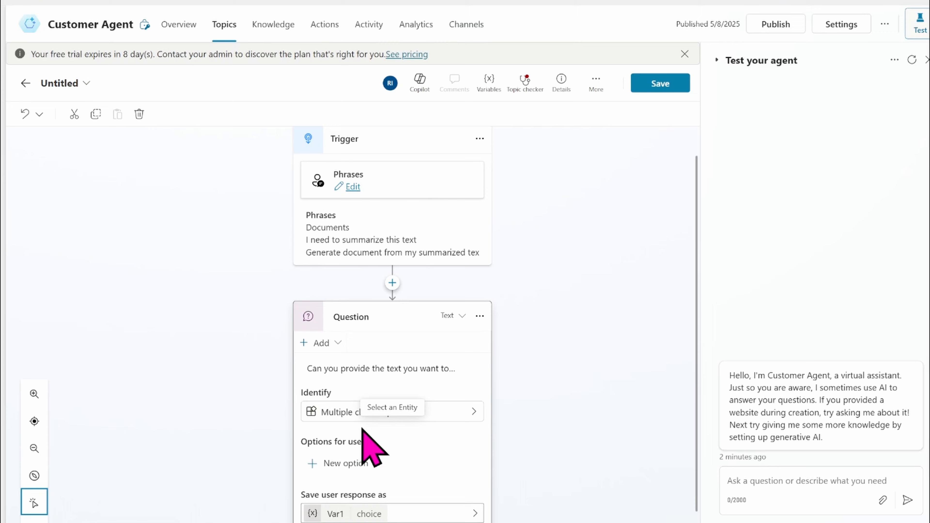
pyautogui.click(425, 414)
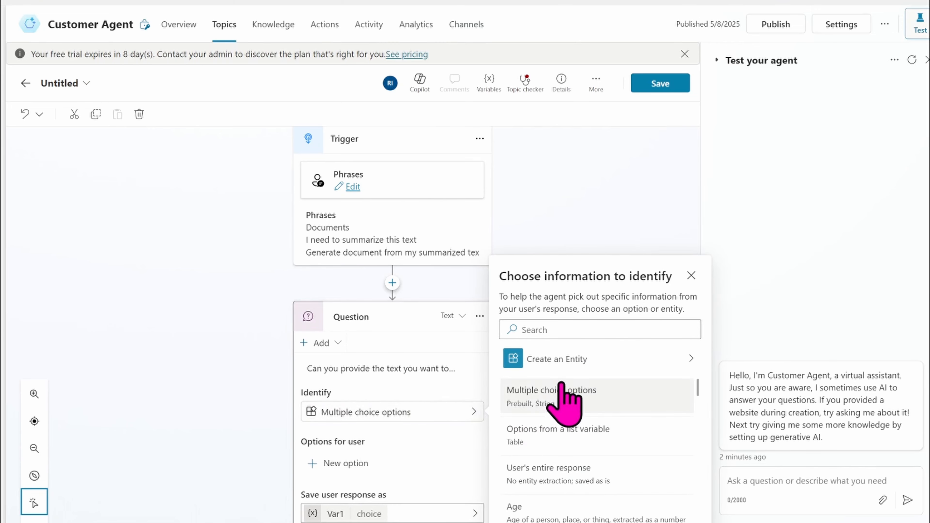
pyautogui.click(578, 483)
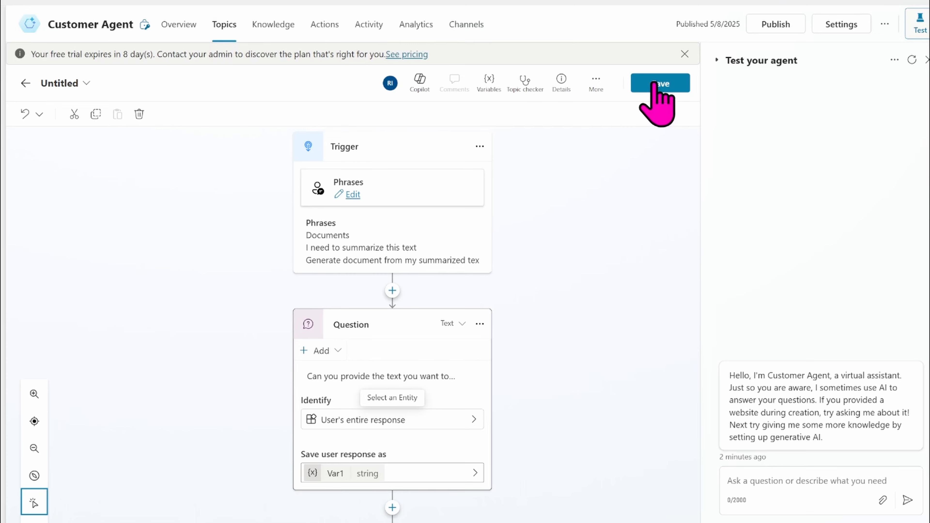
# Save the topic under the name "Demo YouTube"
pyautogui.click(659, 88)
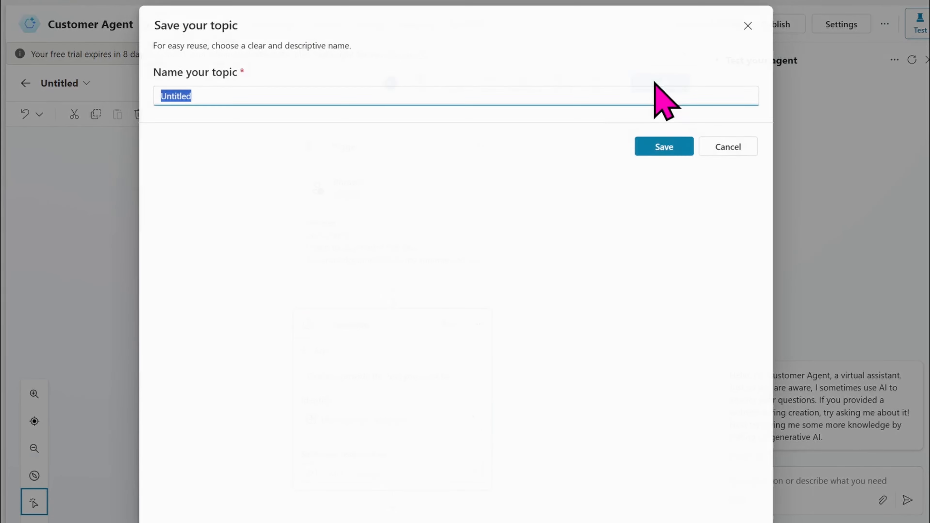
pyautogui.press('BackSpace')
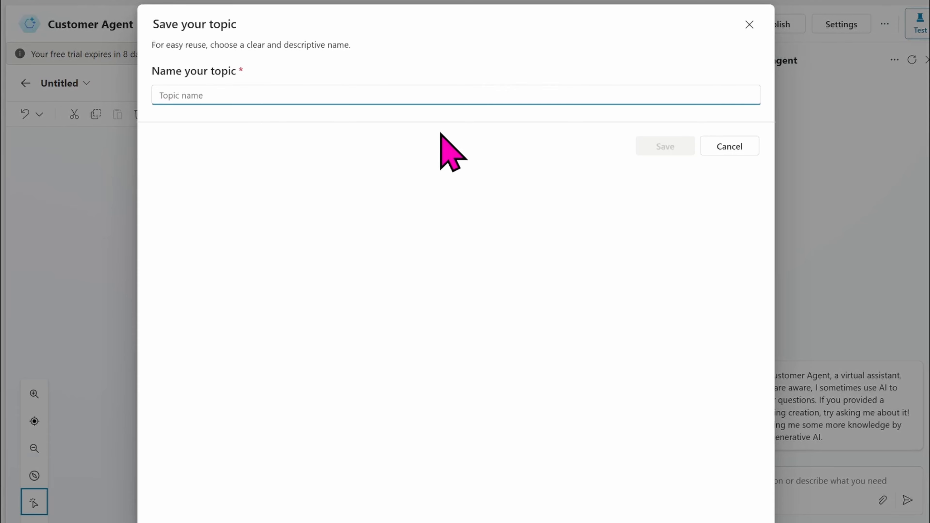
pyautogui.write('D')
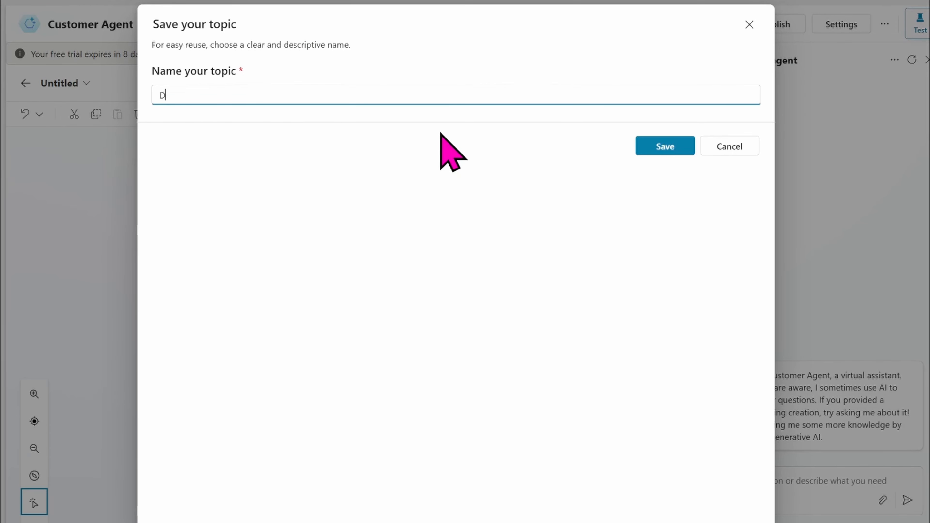
pyautogui.write('emp YouTube')
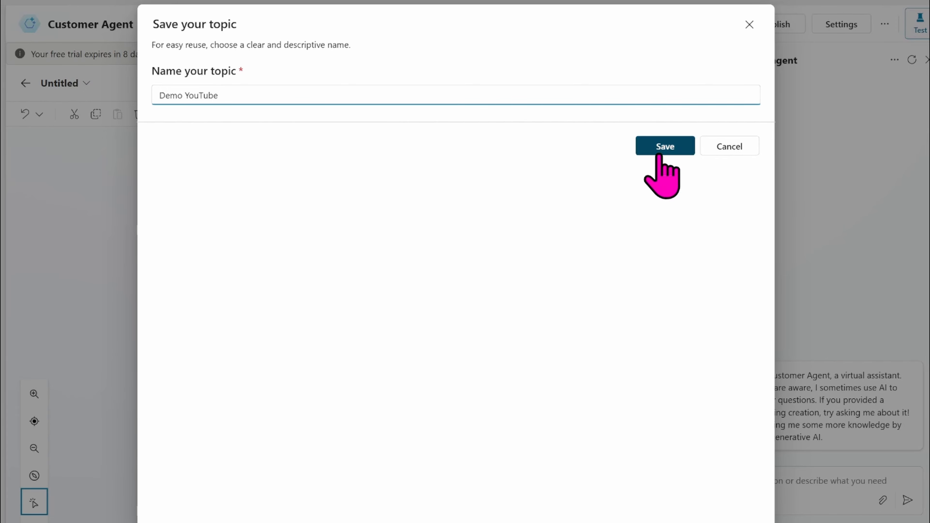
pyautogui.click(661, 146)
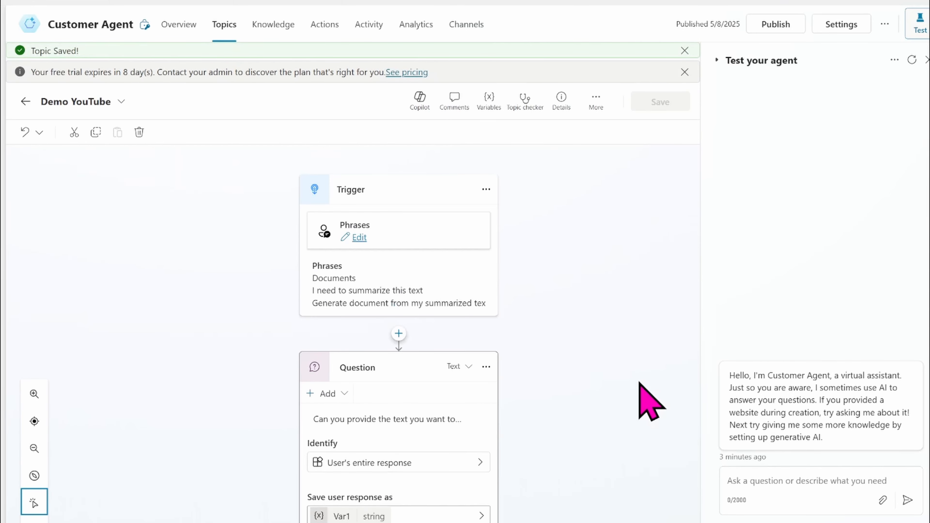
# Start a fresh test conversation with the agent, then close and reopen the test pane
pyautogui.click(765, 486)
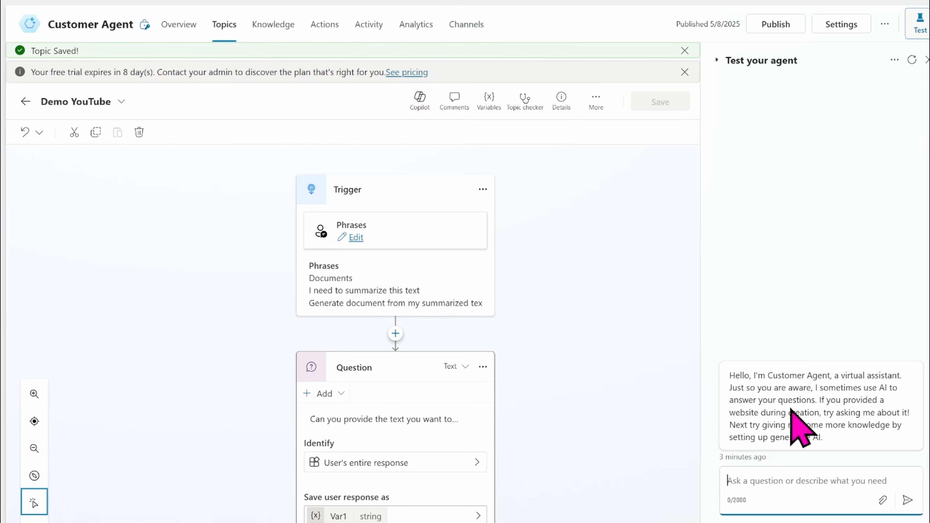
pyautogui.click(912, 59)
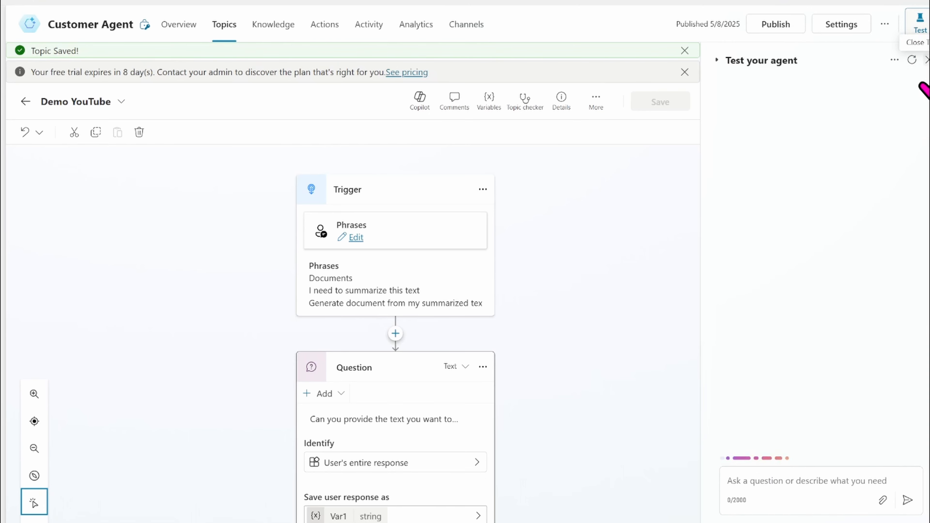
pyautogui.click(919, 22)
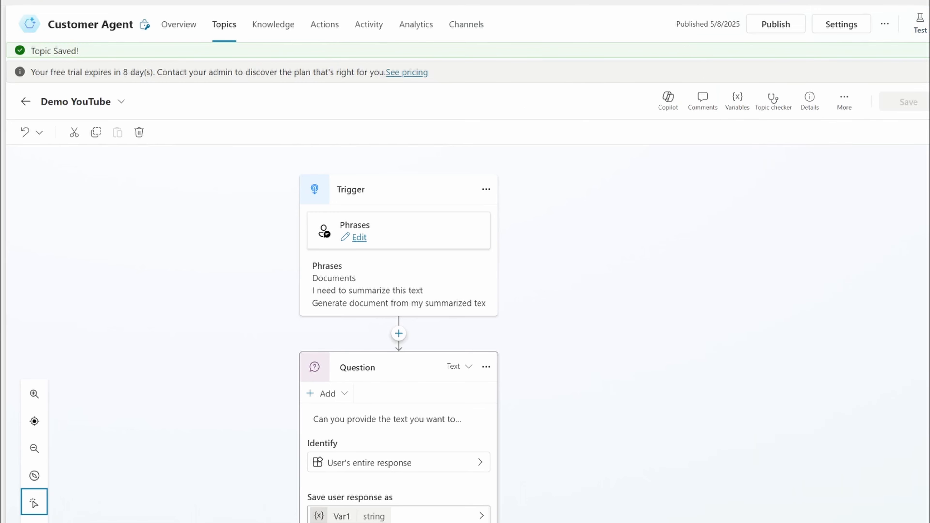
pyautogui.click(918, 24)
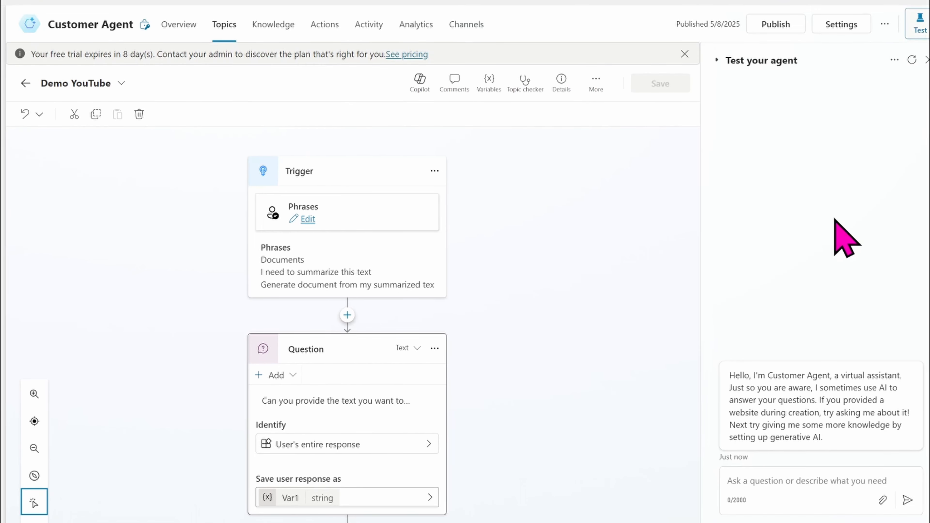
# Send "I need to summarize this text" in the test chat and answer the question with the Semantic Kernel for .NET passage
pyautogui.click(768, 482)
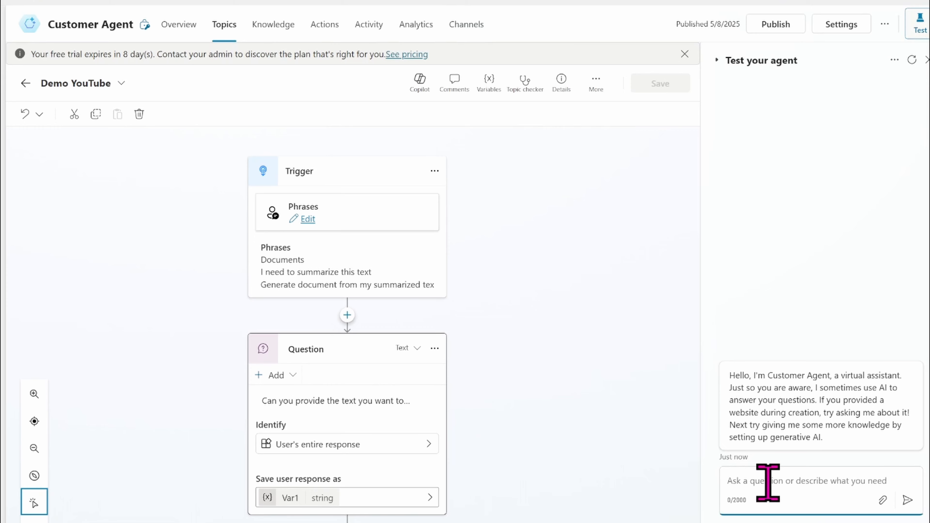
pyautogui.write('I me')
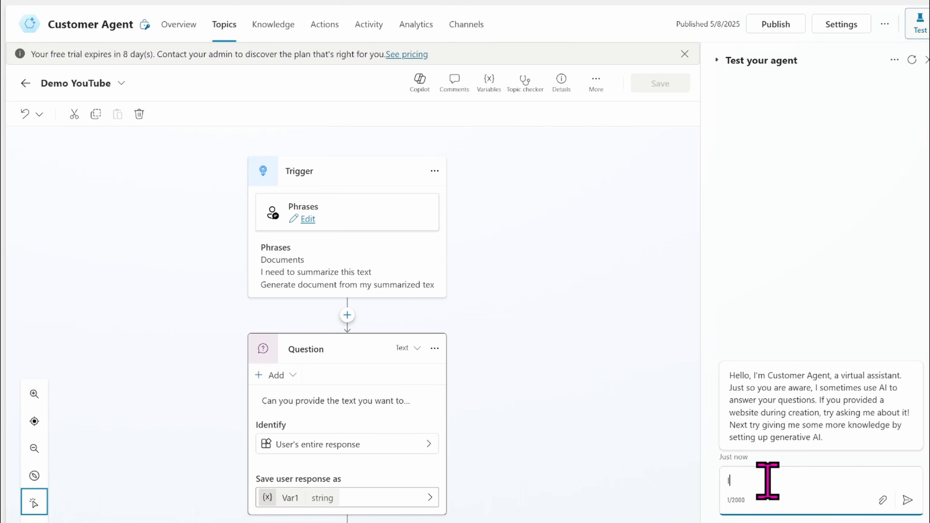
pyautogui.press('BackSpace')
pyautogui.press('BackSpace')
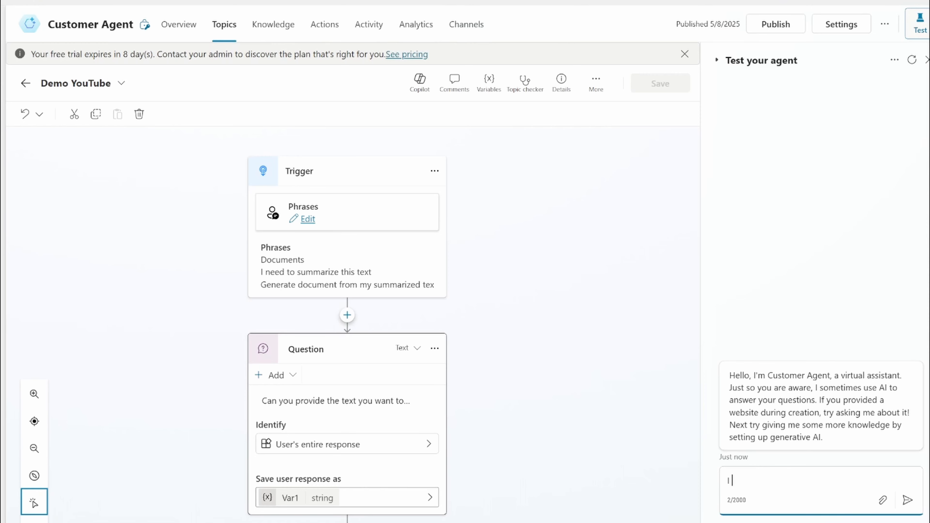
pyautogui.write('need to summarize this text')
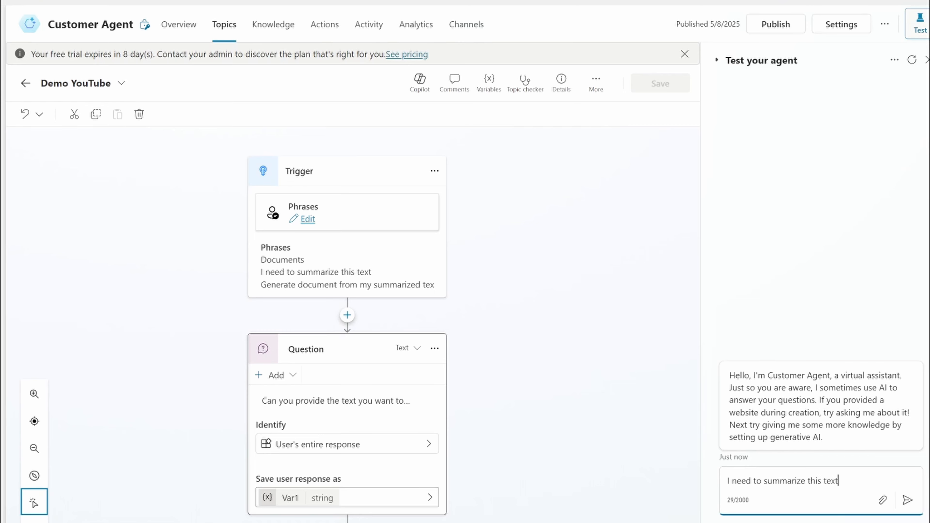
pyautogui.press('Return')
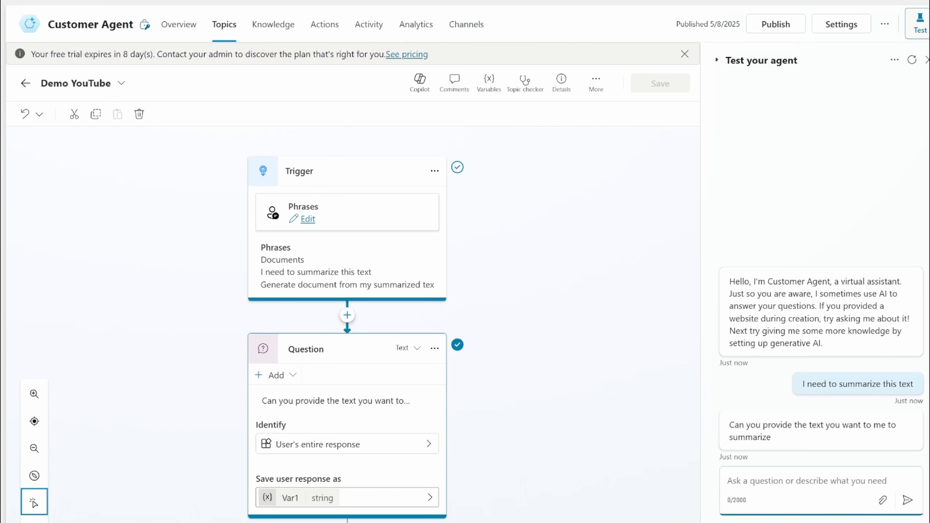
pyautogui.write('Semantic Kernel for .NET  If you just want to use the low-level services, such as IChatClient and IEmbeddingGenerator<TInput,TEmbedding>, you can reference the Microsoft.Extensions.AI.Abstractions package directly from your app. However, if you want to use higher-level, more opinionated approaches to AI, then you should use Semantic Kernel.  Semantic Kernel, which has a dependency on the Microsoft.Extensions.AI.Abstractions package, is an open-source library that enables AI integration and orchestration capabilities in your .NET apps. Its connectors provides concrete implementations of IChatClient and IEmbeddingGenerator<TInput,TEmbedding> for different services, including OpenAI, Amazon Bedrock, and Google Gemini.  The Semantic Kernel SDK is generally the recommended AI orchestration tool for .NET apps that use one or more AI services in combination with other APIs or web services, data stores, and custom code. Semantic Kernel benefits enterprise developers in the following ways:')
pyautogui.press('Return')
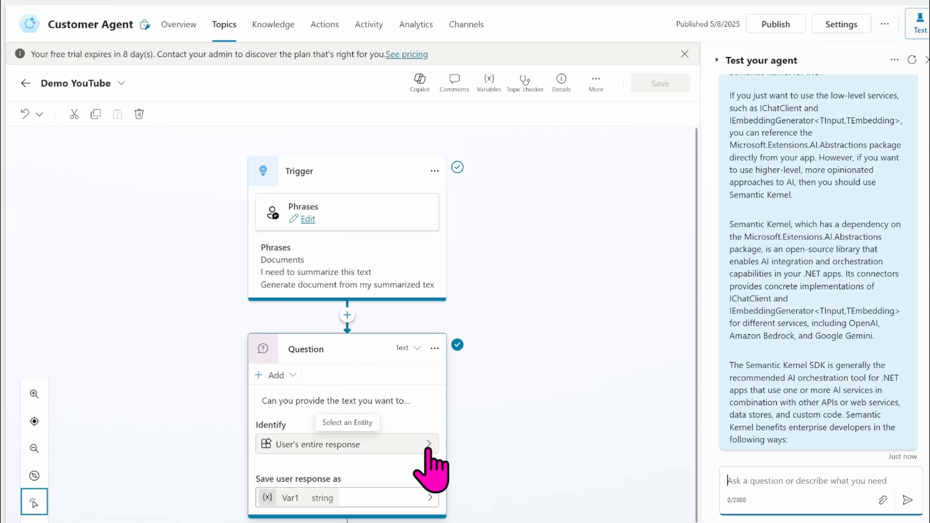
# Inspect the properties of the Var1 variable that stores the question's response, and close them unchanged
pyautogui.click(292, 503)
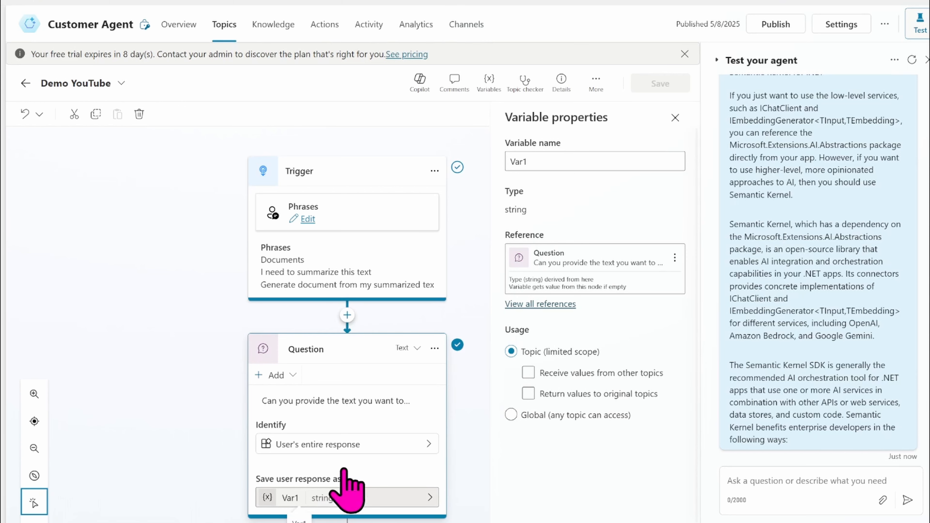
pyautogui.click(520, 161)
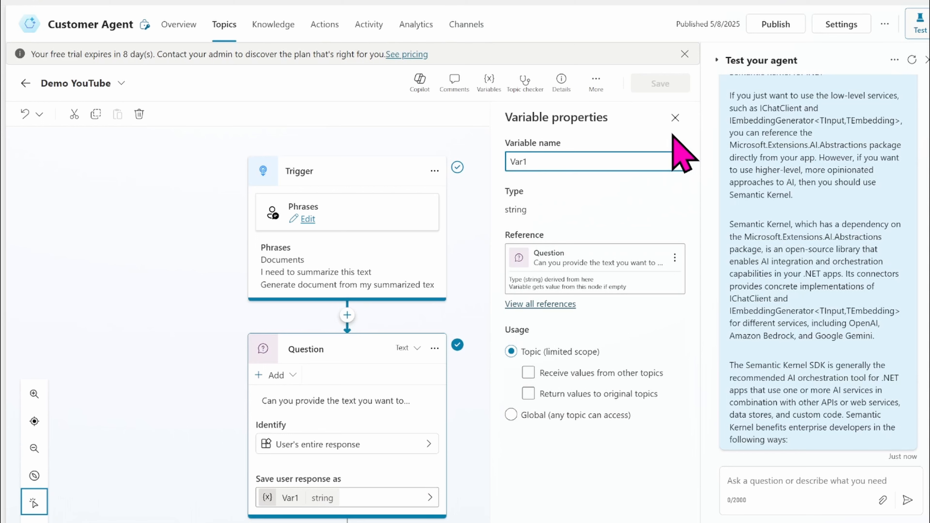
pyautogui.click(674, 118)
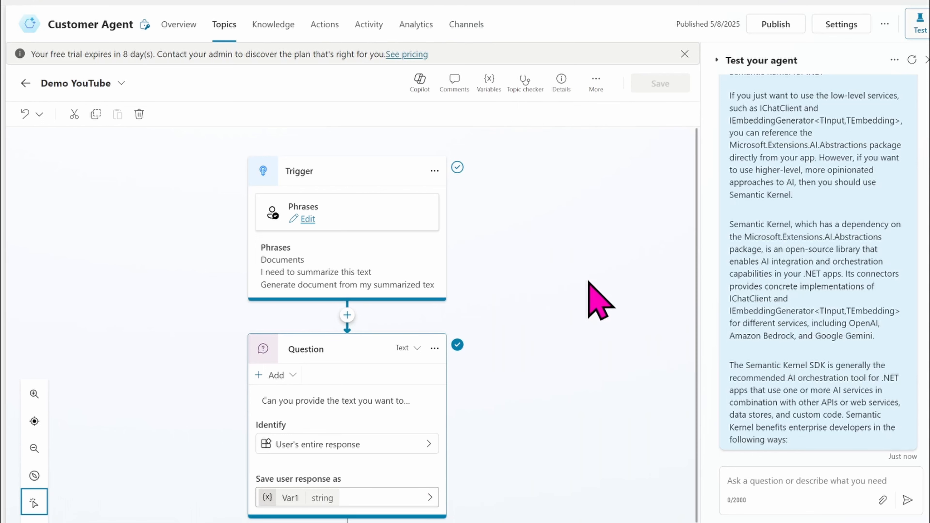
# Add a generative answers node below the question node and set its input to the Var1 variable
pyautogui.scroll(-1, 582, 340)
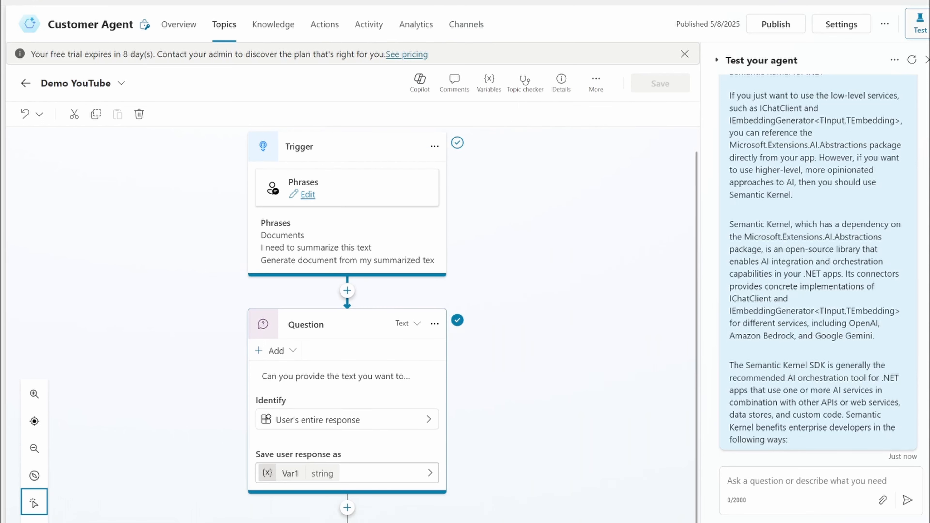
pyautogui.click(347, 508)
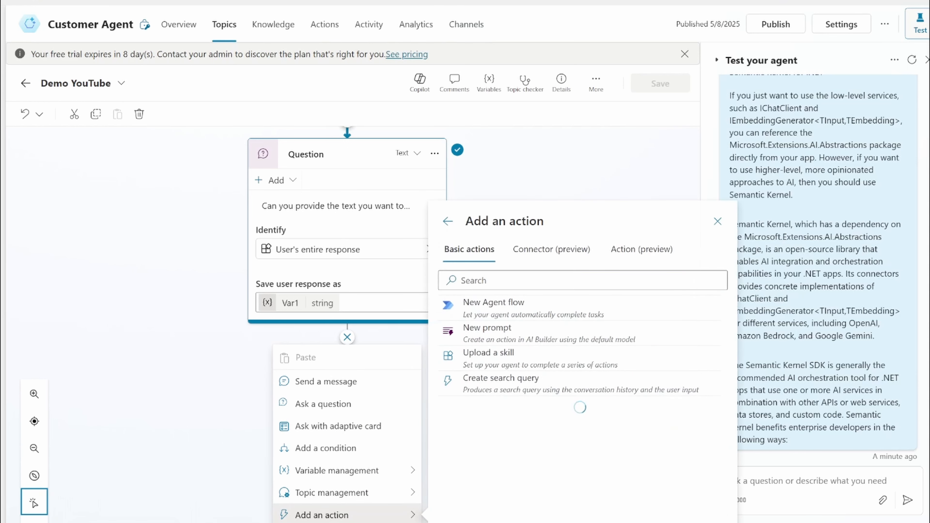
pyautogui.moveTo(348, 522)
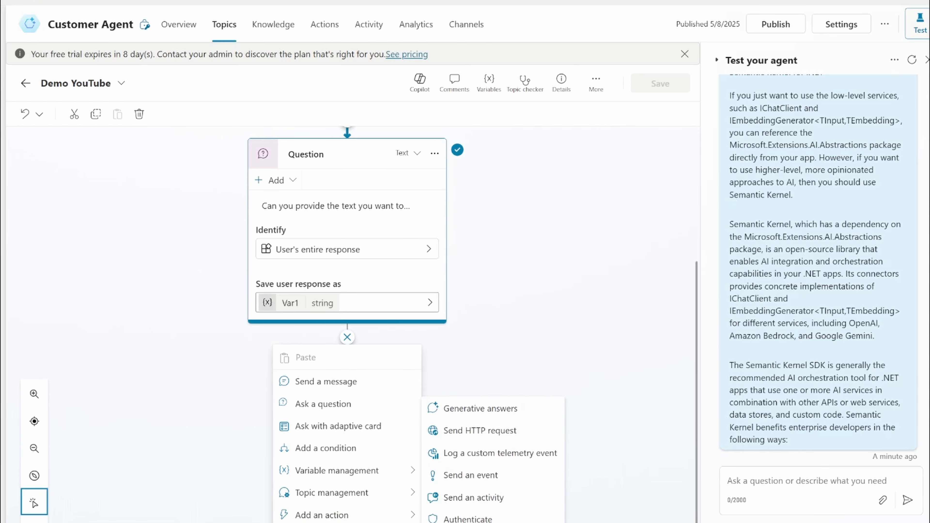
pyautogui.click(465, 413)
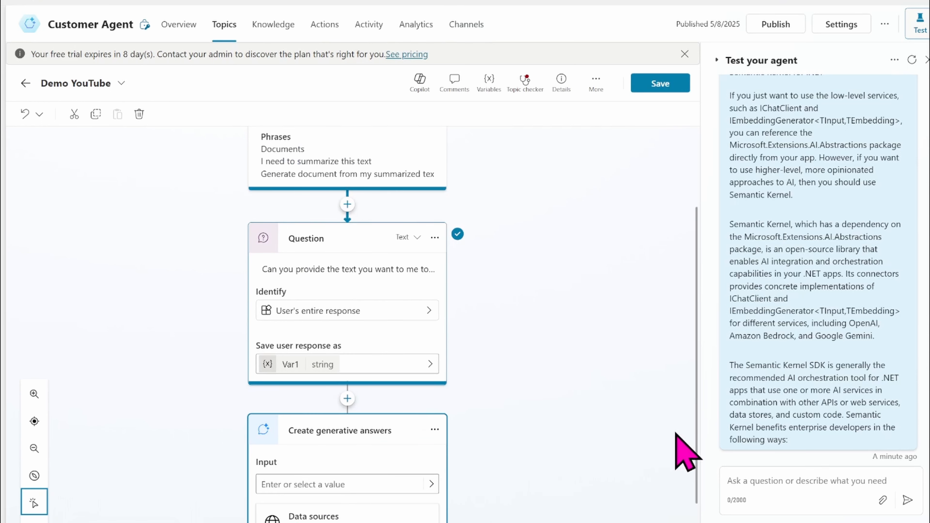
pyautogui.scroll(-2, 706, 502)
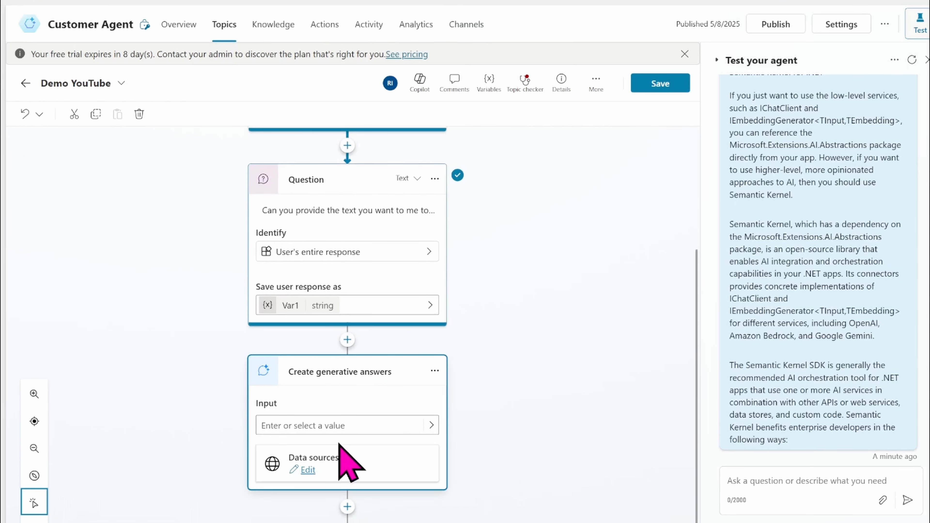
pyautogui.click(429, 427)
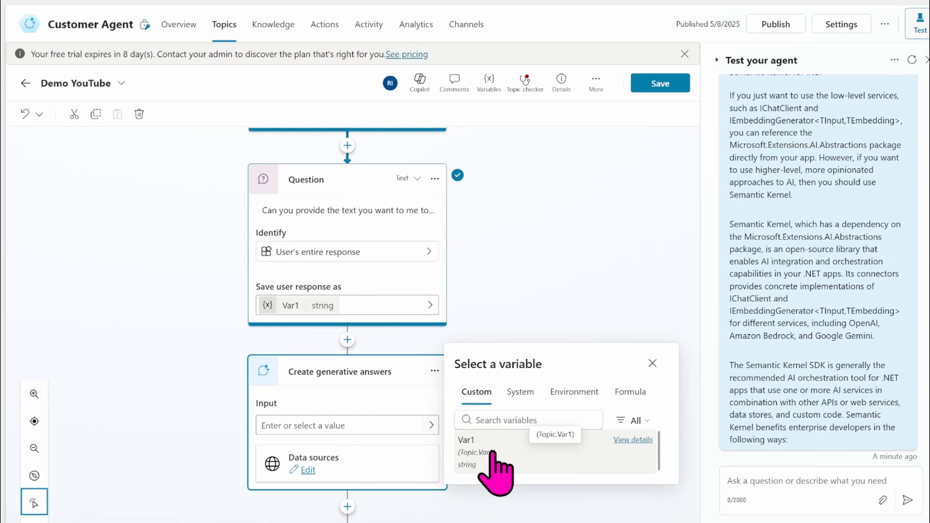
pyautogui.click(492, 454)
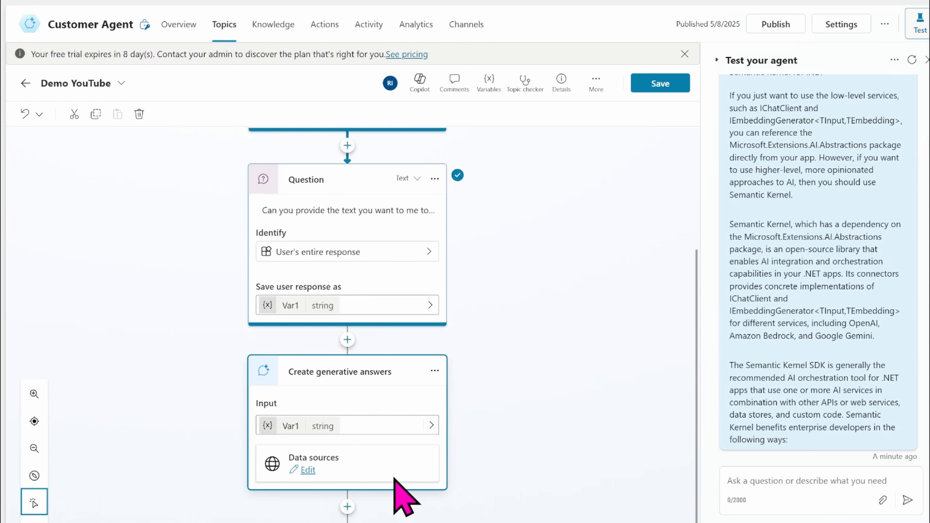
# Set the generative answers node's prompt to "Summarize the following user input in 2–3 sentences:" followed by the Var1 variable, and save the topic
pyautogui.click(307, 470)
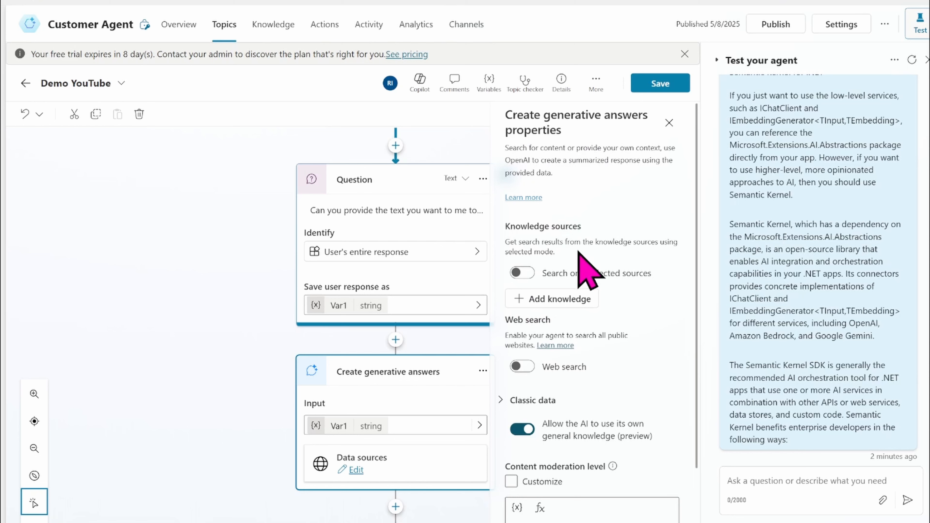
pyautogui.scroll(-1, 701, 403)
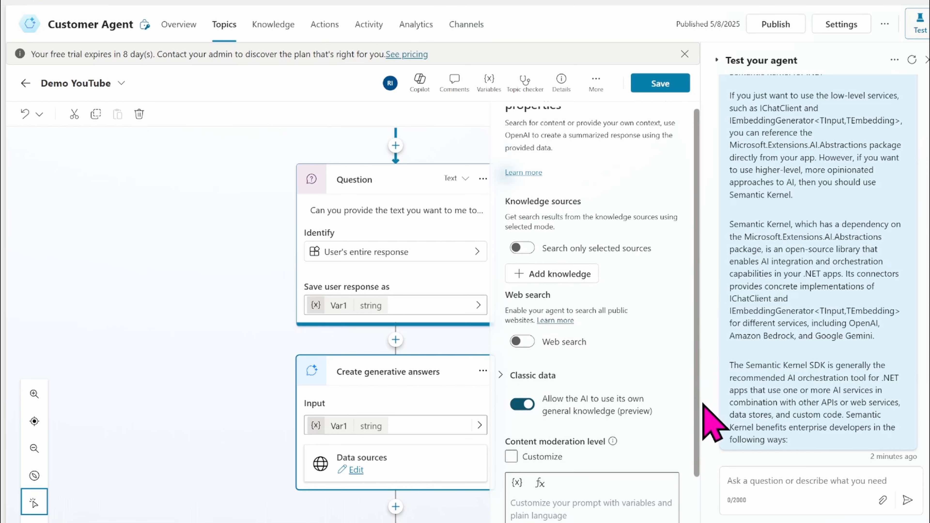
pyautogui.scroll(-4, 703, 403)
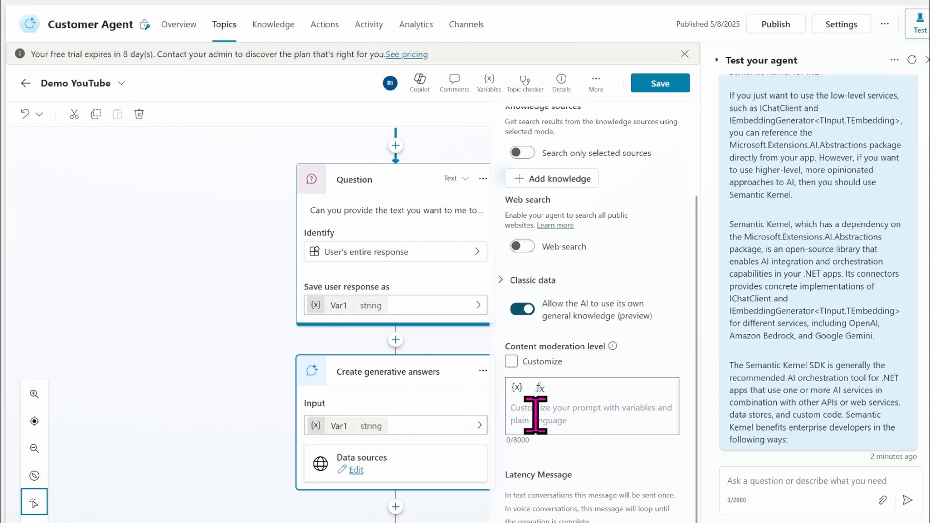
pyautogui.click(561, 407)
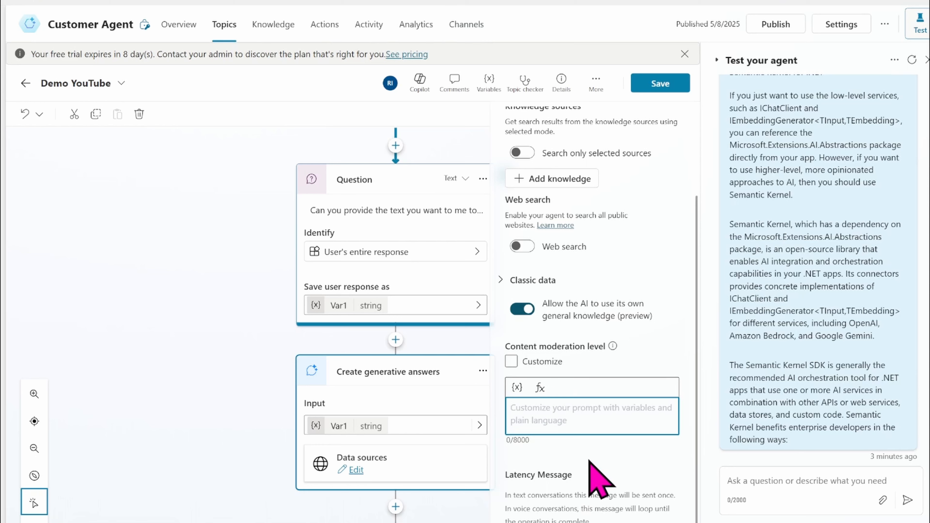
pyautogui.click(529, 416)
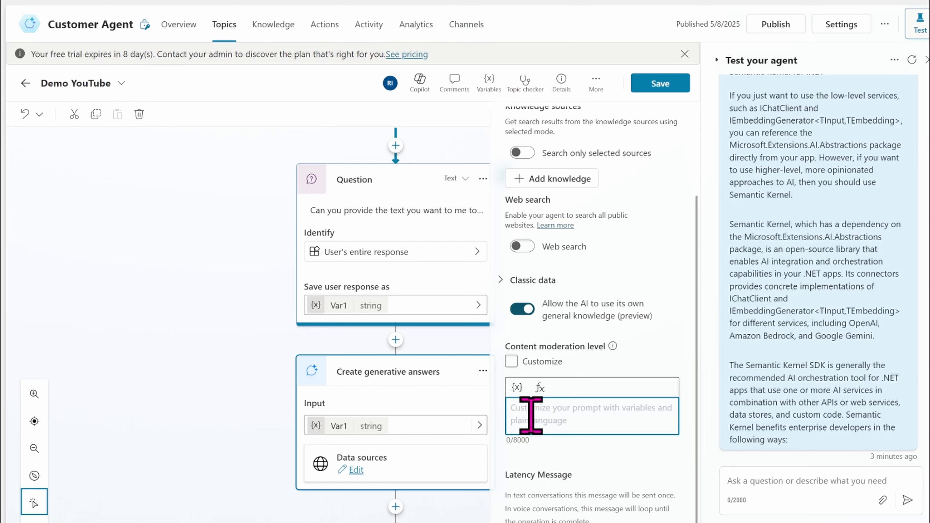
pyautogui.write('Summarize the following user input in 2–3 sentences:')
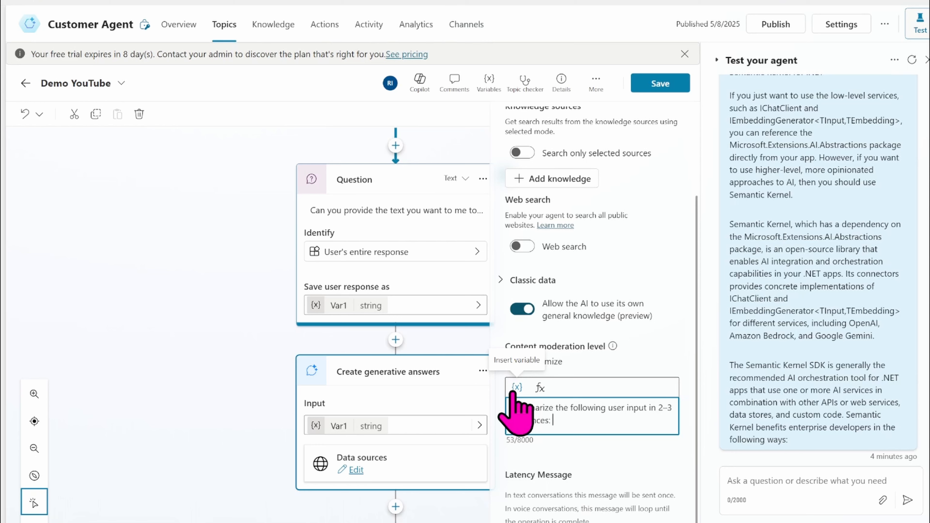
pyautogui.click(516, 389)
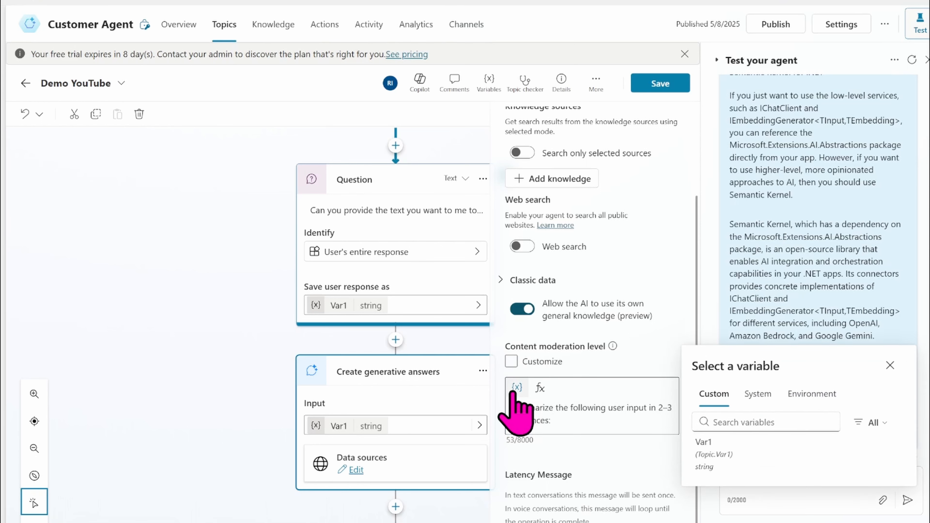
pyautogui.click(730, 455)
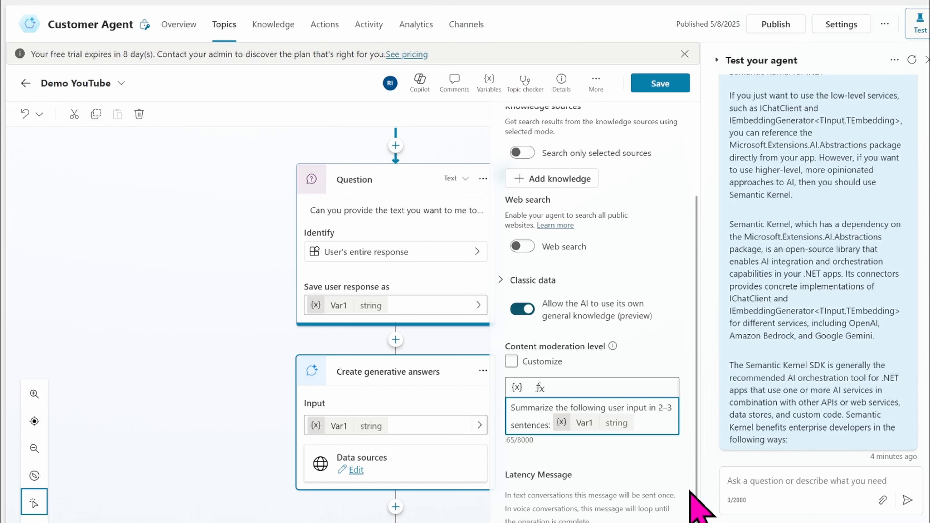
pyautogui.click(659, 89)
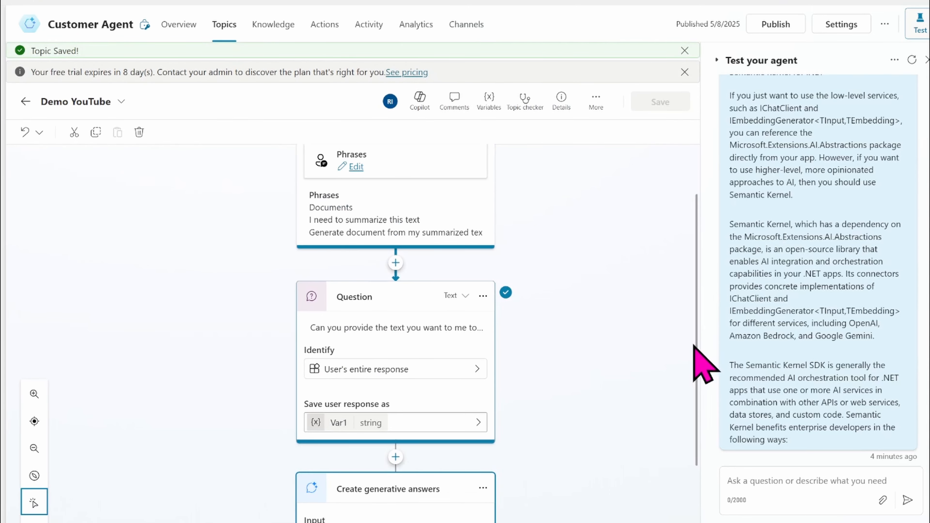
pyautogui.moveTo(694, 352); pyautogui.dragTo(693, 479)
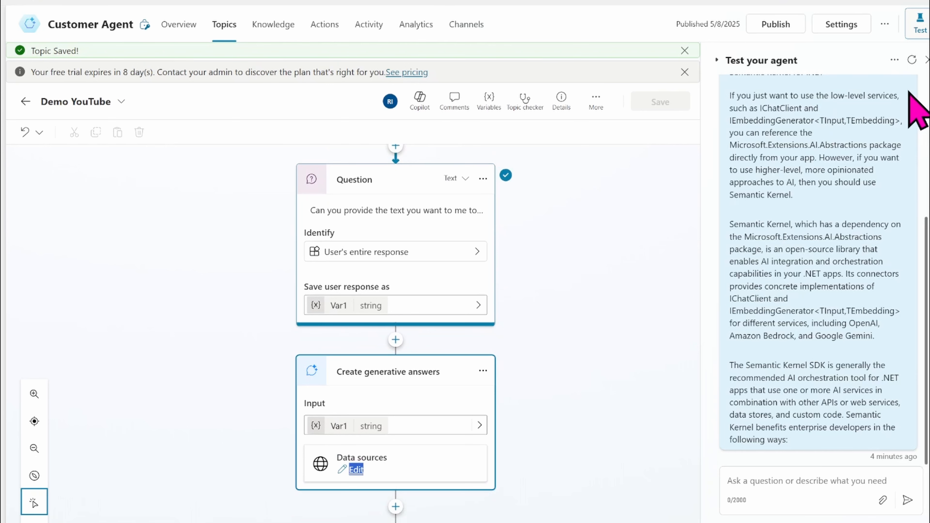
# Restart the test conversation and send "I need to summarize this text" to the agent
pyautogui.click(912, 59)
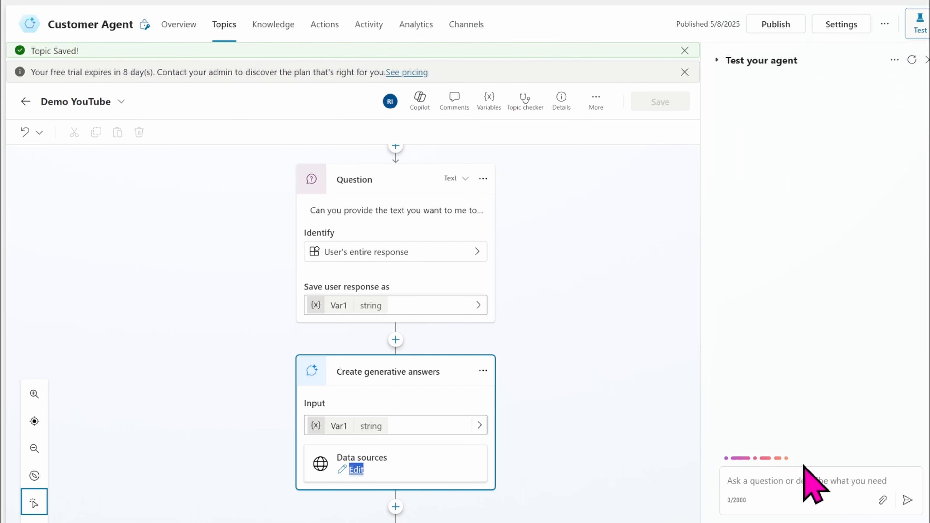
pyautogui.click(768, 485)
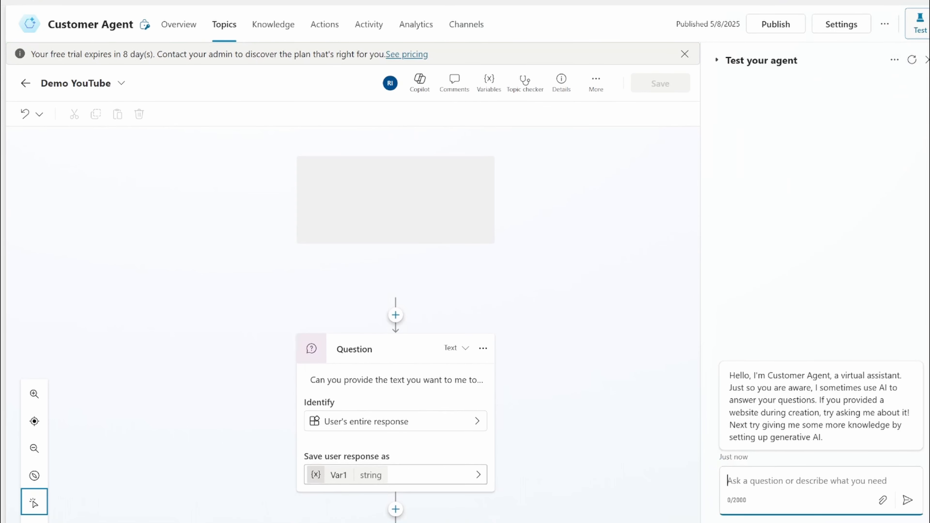
pyautogui.write('I ')
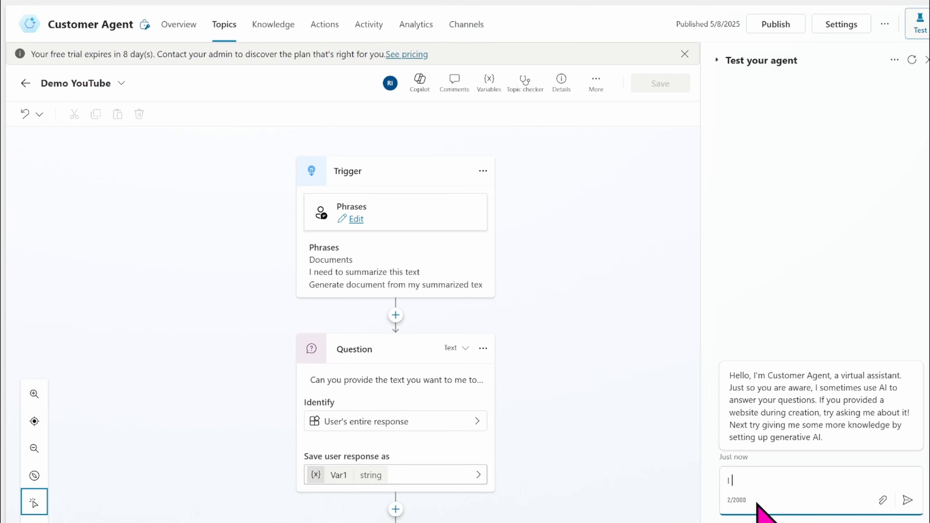
pyautogui.write('need to summarize this text')
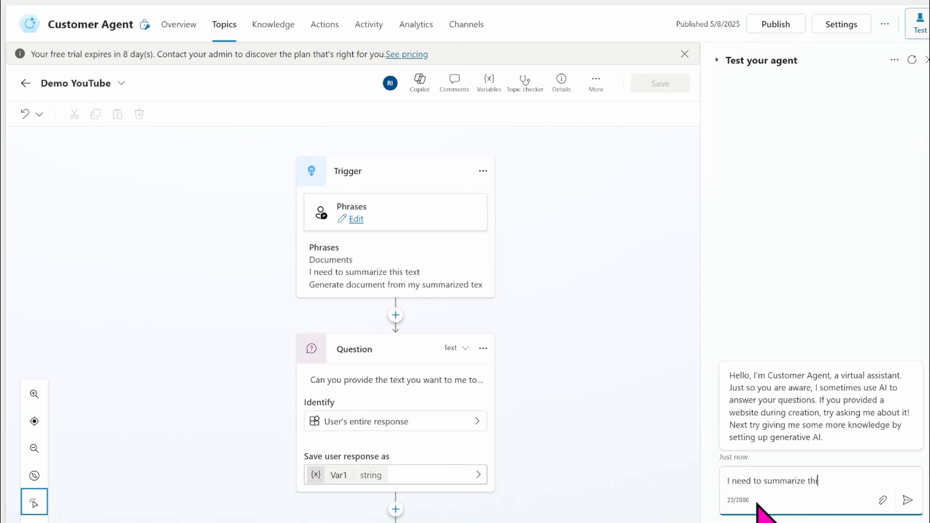
pyautogui.press('Return')
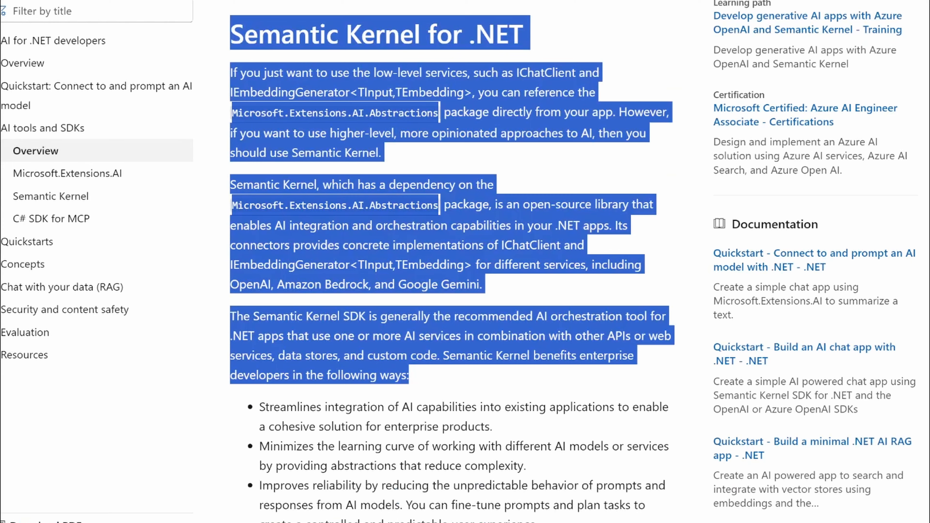
# Try answering the test chat with the Semantic Kernel for .NET paragraphs and bullets copied from the documentation page, and clear the unsent reply
pyautogui.click(412, 213)
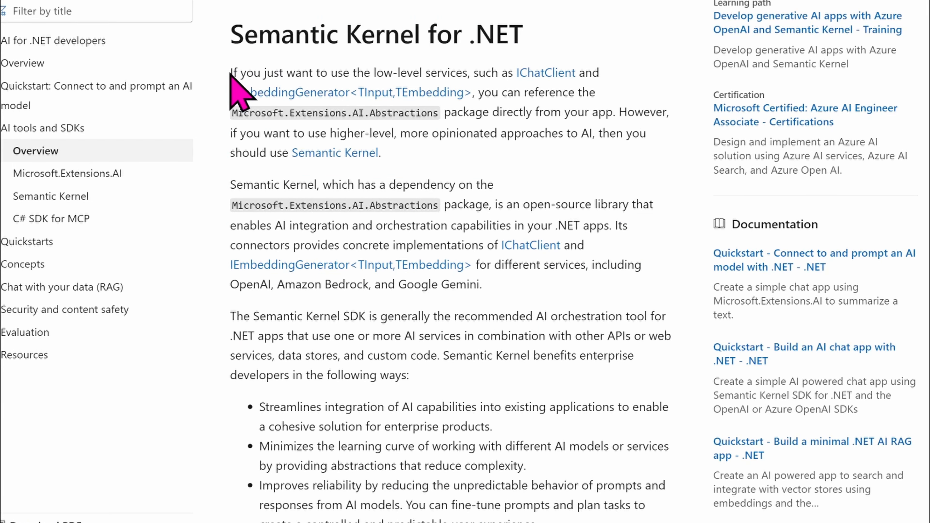
pyautogui.moveTo(228, 75); pyautogui.dragTo(578, 520)
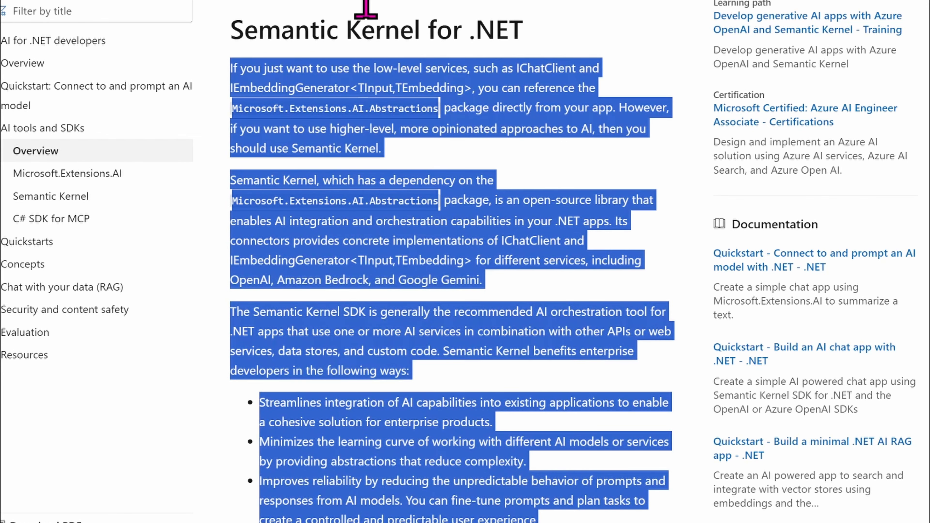
pyautogui.hotkey('alt', 'Tab')
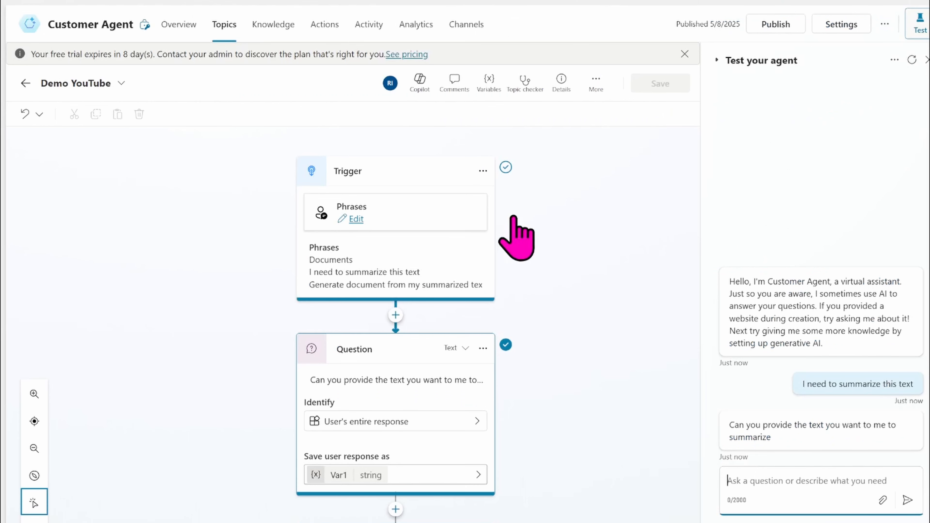
pyautogui.click(751, 486)
pyautogui.hotkey('ctrl', 'v')
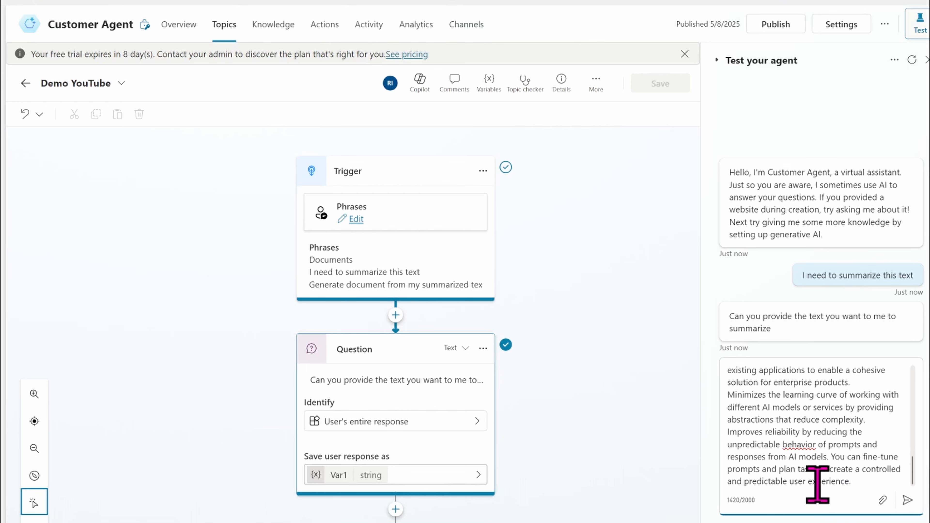
pyautogui.hotkey('ctrl', 'a')
pyautogui.press('BackSpace')
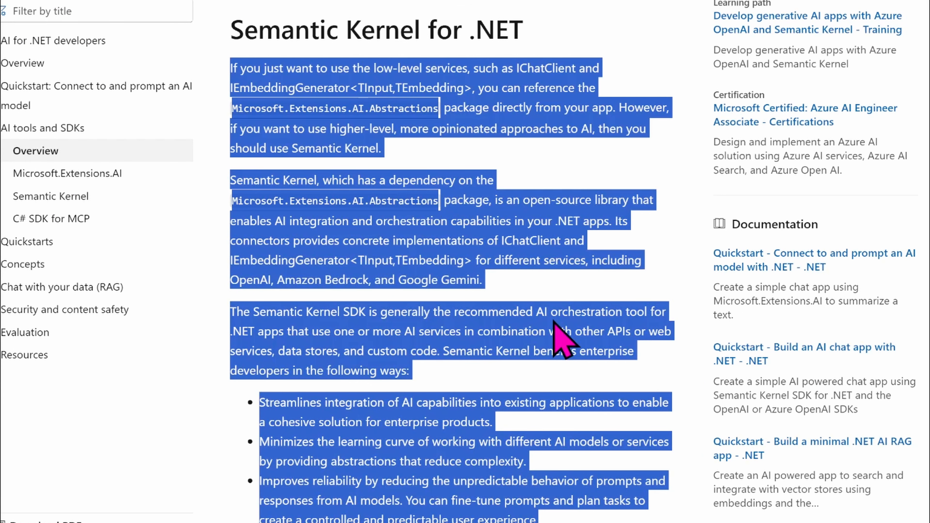
# Try answering the test chat with a longer documentation selection extending to .NET SDKs for Azure AI Services, and clear the unsent reply
pyautogui.click(270, 99)
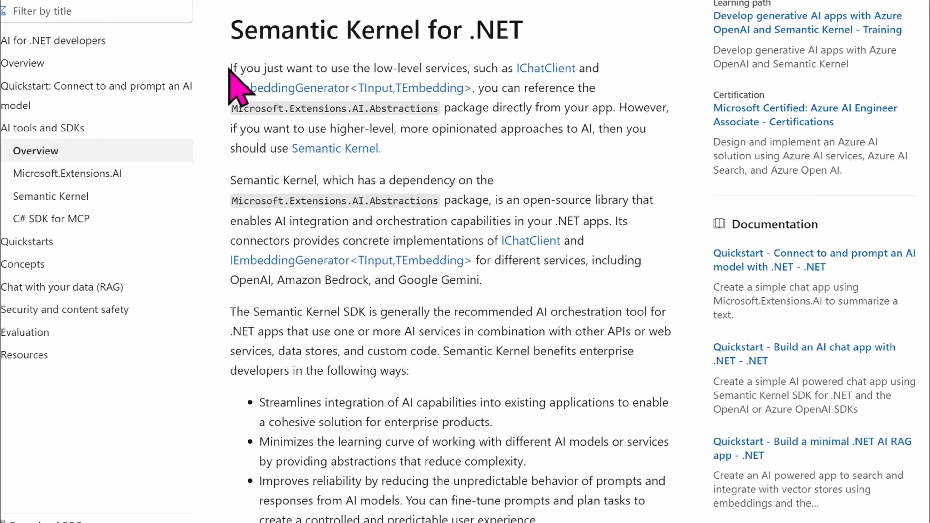
pyautogui.moveTo(230, 69); pyautogui.dragTo(538, 518)
pyautogui.scroll(10, 453, 256)
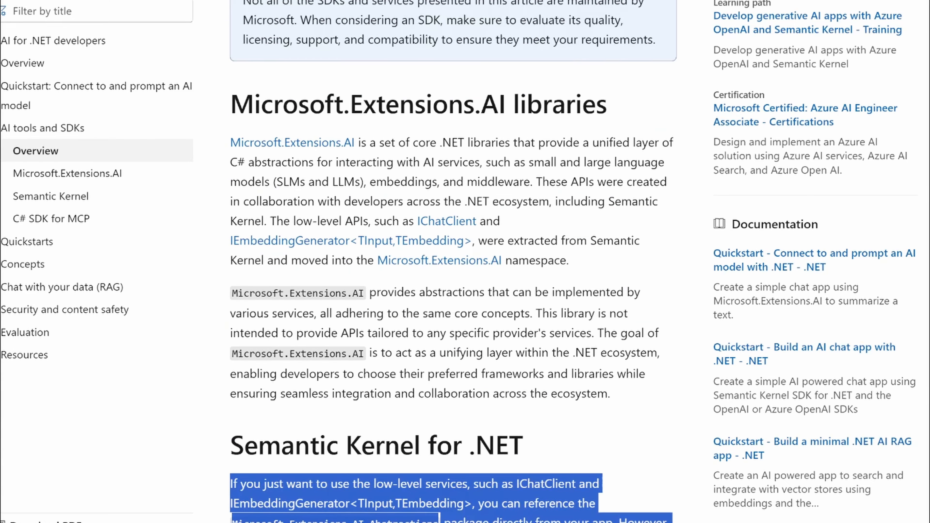
pyautogui.moveTo(235, 100); pyautogui.dragTo(561, 246)
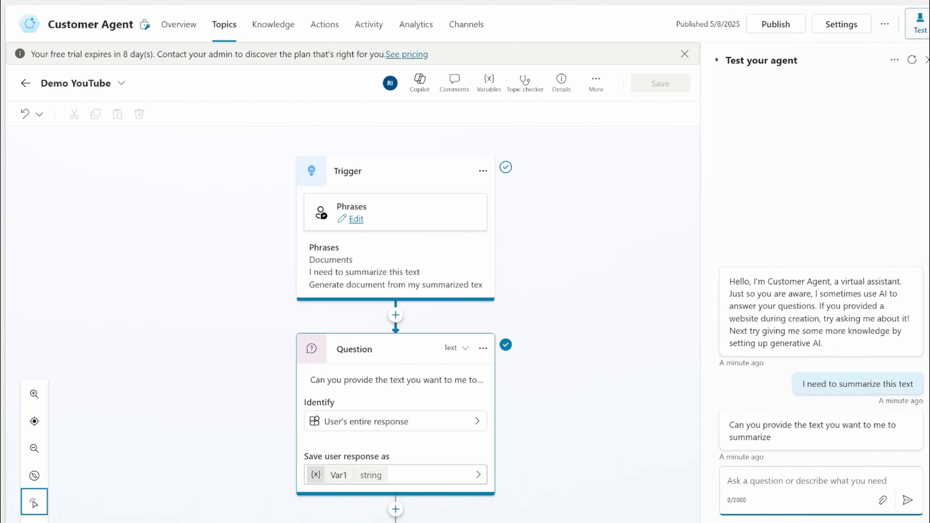
pyautogui.hotkey('ctrl', 'v')
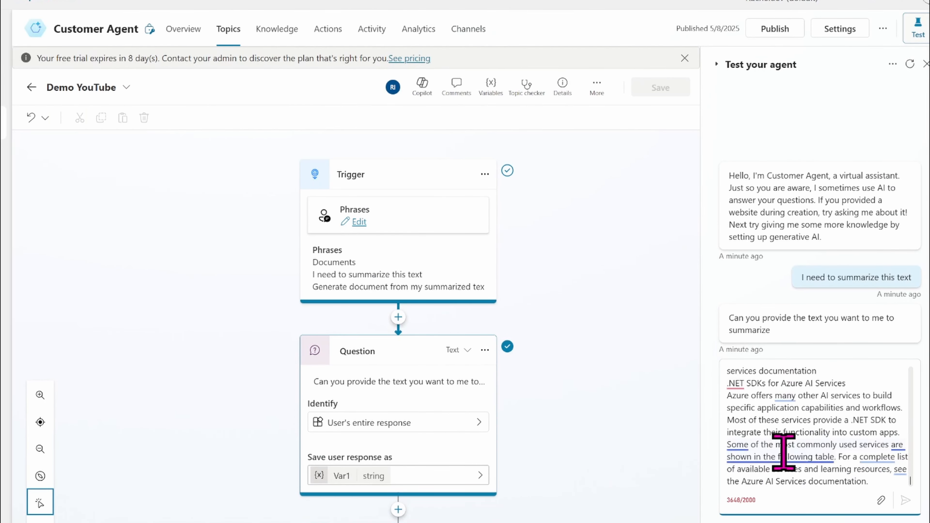
pyautogui.click(784, 451)
pyautogui.hotkey('ctrl', 'a')
pyautogui.press('BackSpace')
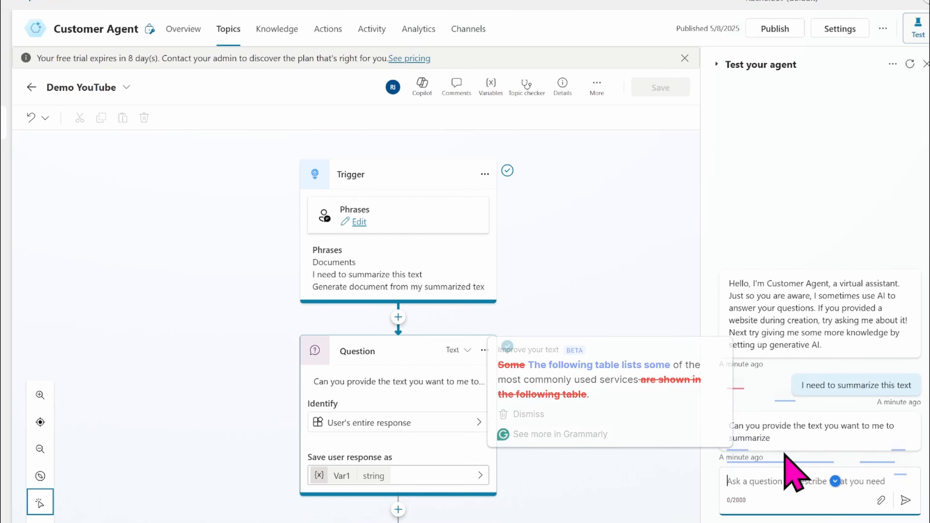
# Answer the test chat's question with the Semantic Kernel for .NET paragraphs and first three bullets from the documentation page, and review the agent's summary
pyautogui.hotkey('ctrl', 'Tab')
pyautogui.click(511, 210)
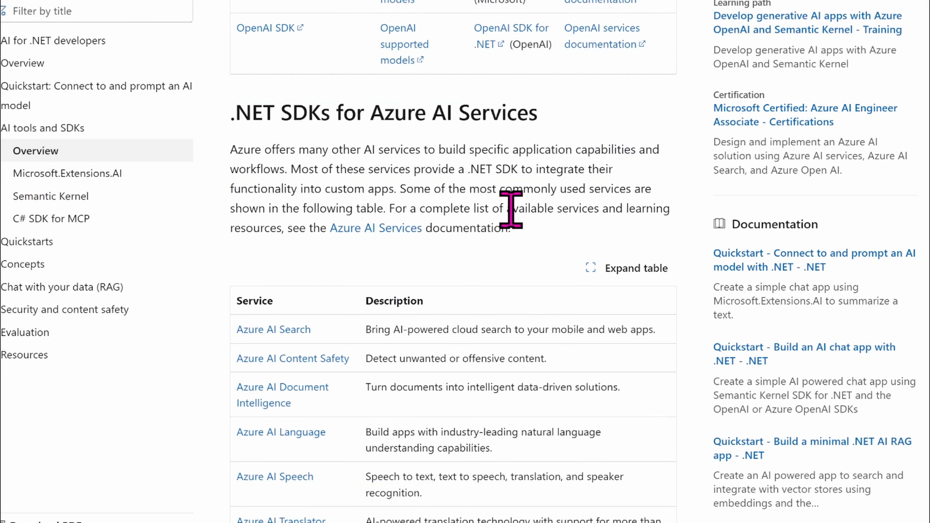
pyautogui.scroll(8, 511, 210)
pyautogui.scroll(8, 451, 257)
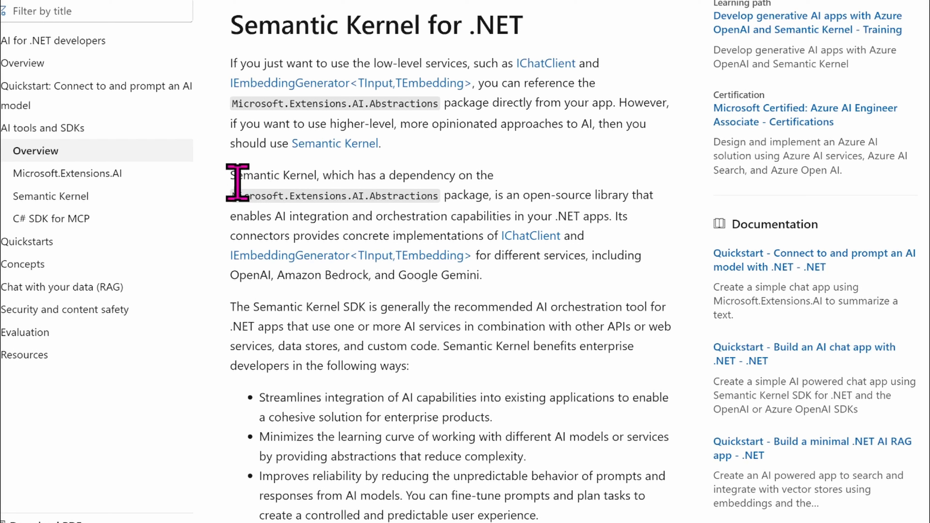
pyautogui.moveTo(234, 183)
pyautogui.mouseDown()
pyautogui.moveTo(249, 203)
pyautogui.moveTo(232, 173)
pyautogui.mouseUp()
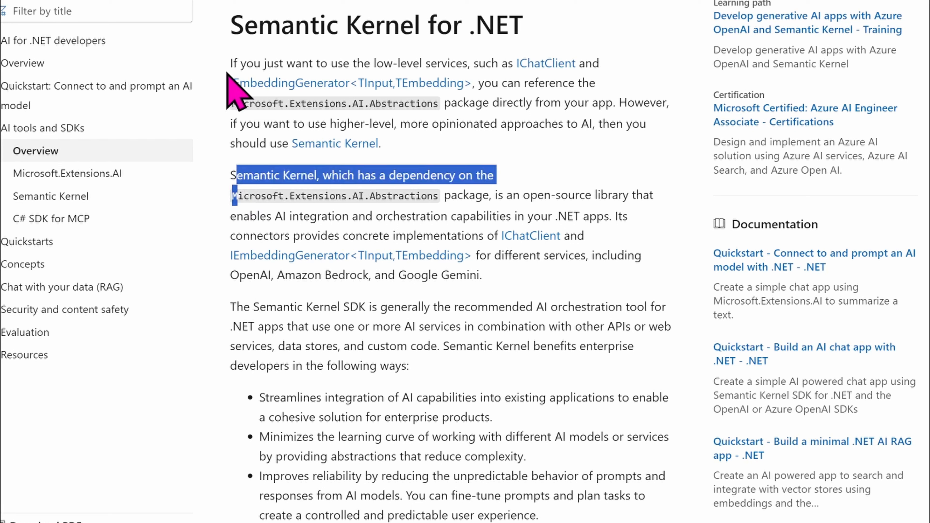
pyautogui.moveTo(232, 63); pyautogui.dragTo(540, 515)
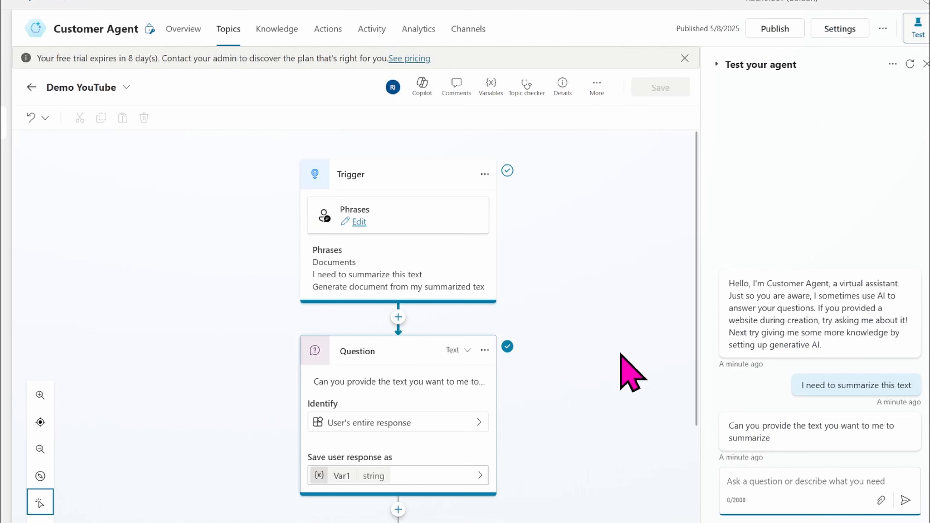
pyautogui.click(753, 478)
pyautogui.hotkey('ctrl', 'v')
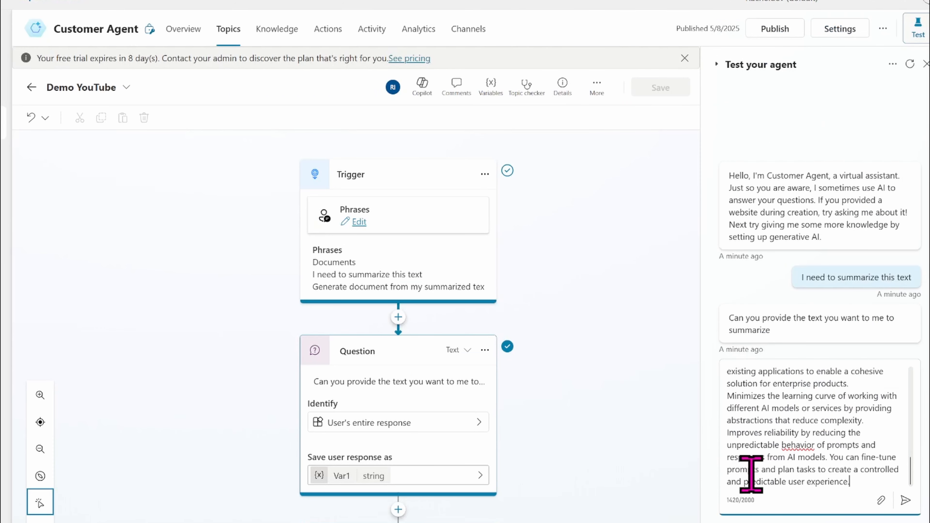
pyautogui.click(905, 499)
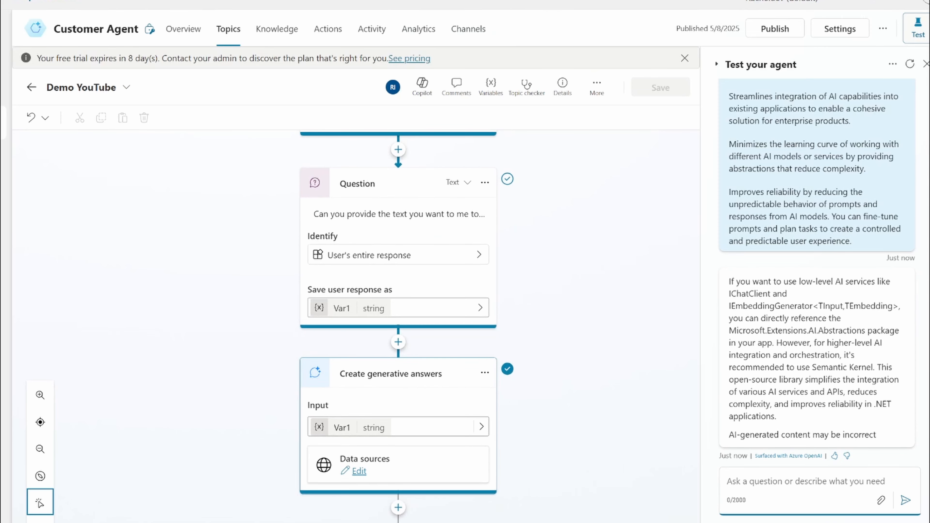
pyautogui.scroll(7, 816, 273)
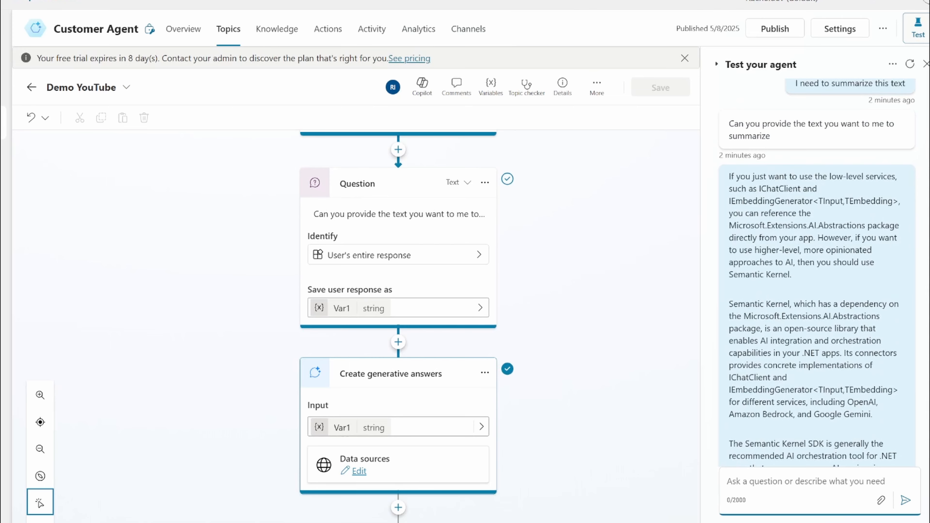
pyautogui.scroll(-1, 817, 270)
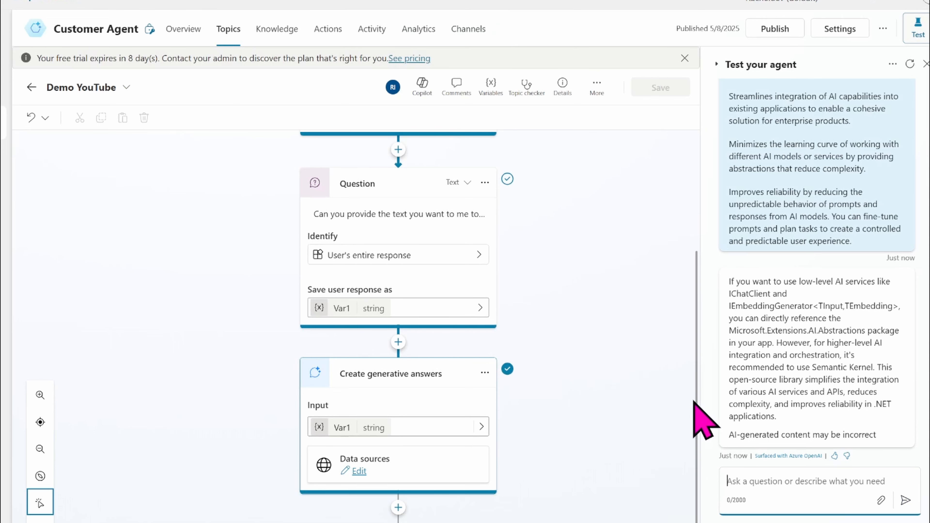
pyautogui.moveTo(697, 412); pyautogui.dragTo(697, 413)
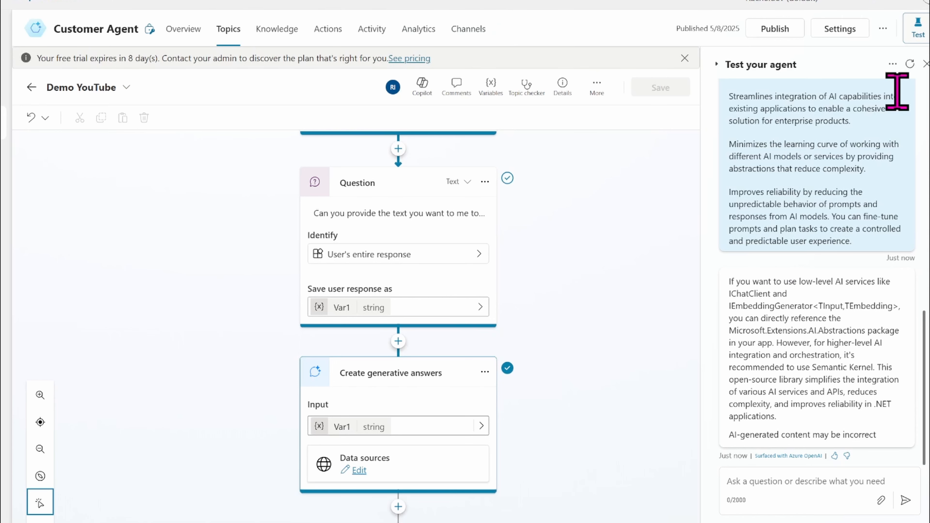
# Close the test chat and add a condition below the generative answers node using Var1 with "is equal to", leaving its comparison value empty
pyautogui.click(926, 63)
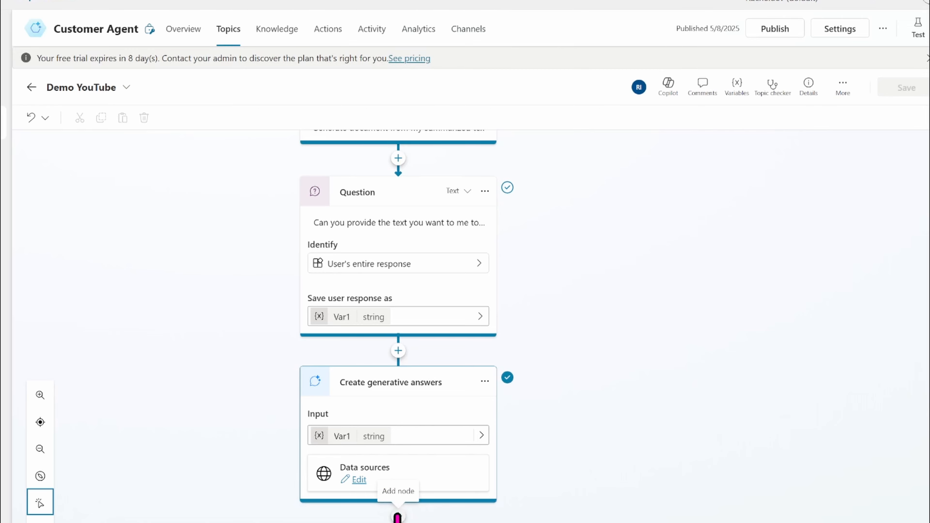
pyautogui.click(397, 517)
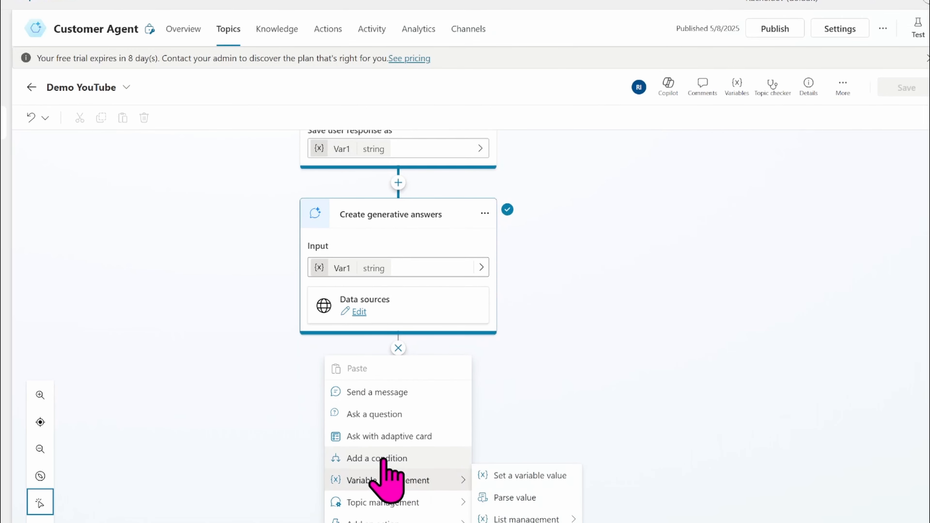
pyautogui.click(383, 458)
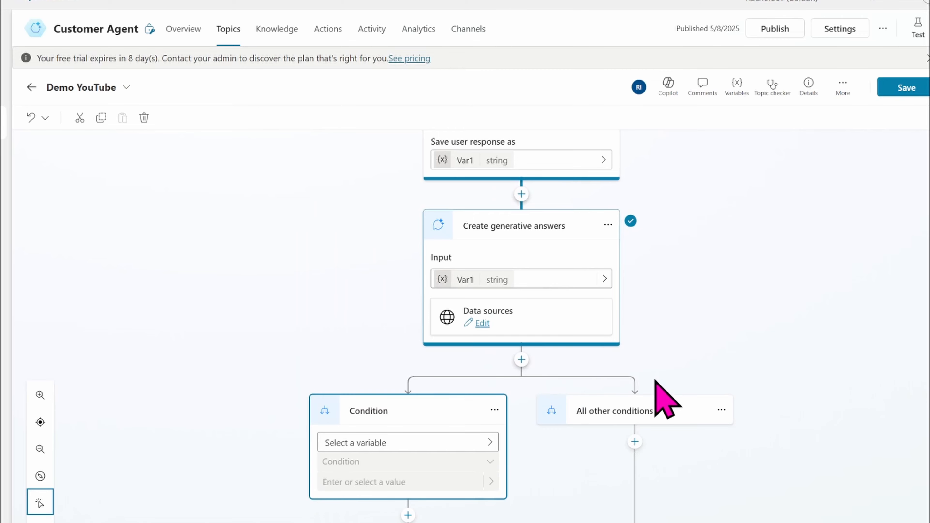
pyautogui.click(400, 446)
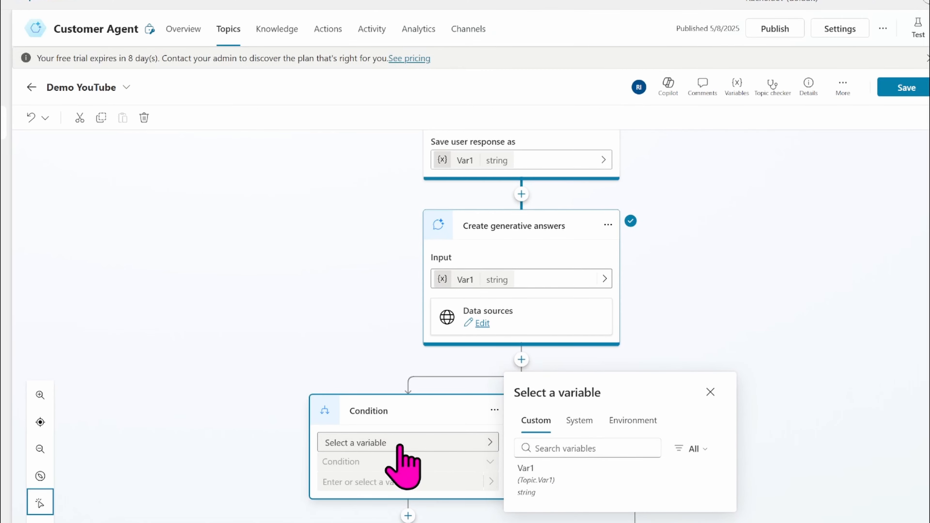
pyautogui.click(548, 480)
pyautogui.scroll(-2, 549, 509)
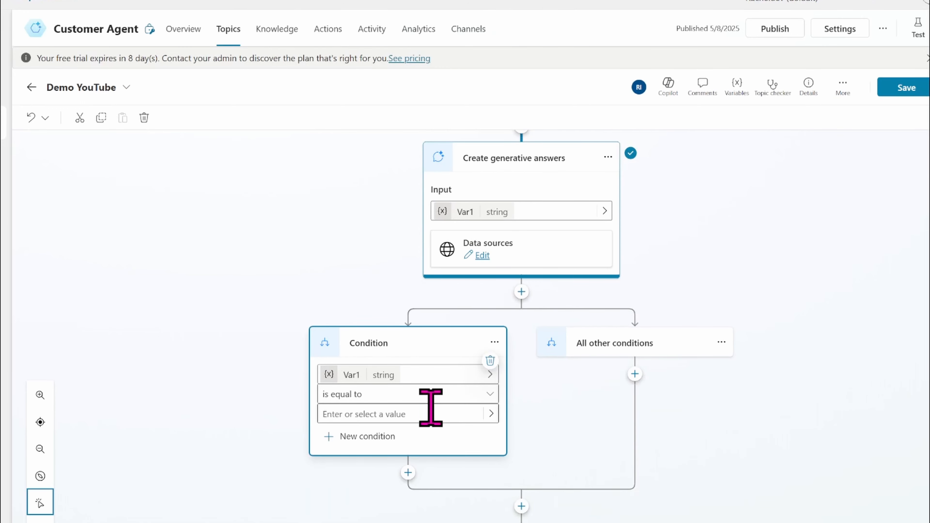
pyautogui.click(448, 414)
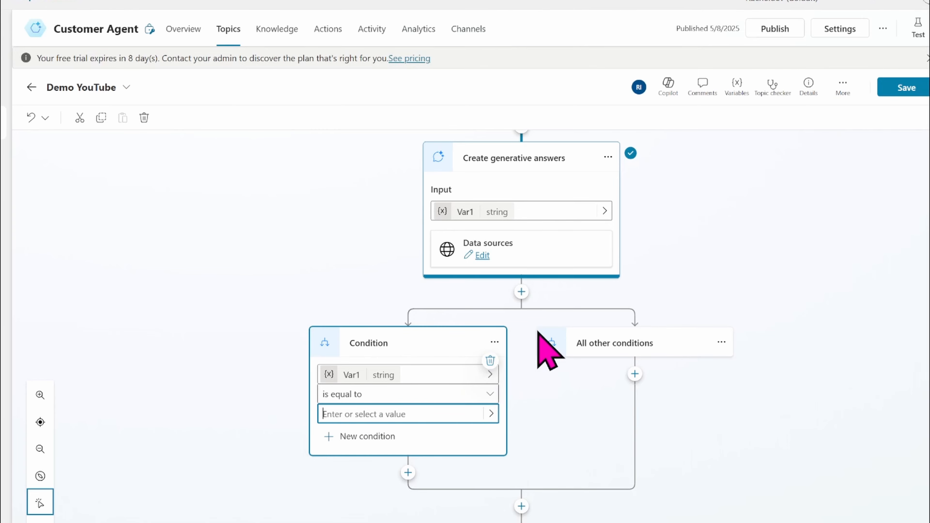
pyautogui.click(491, 414)
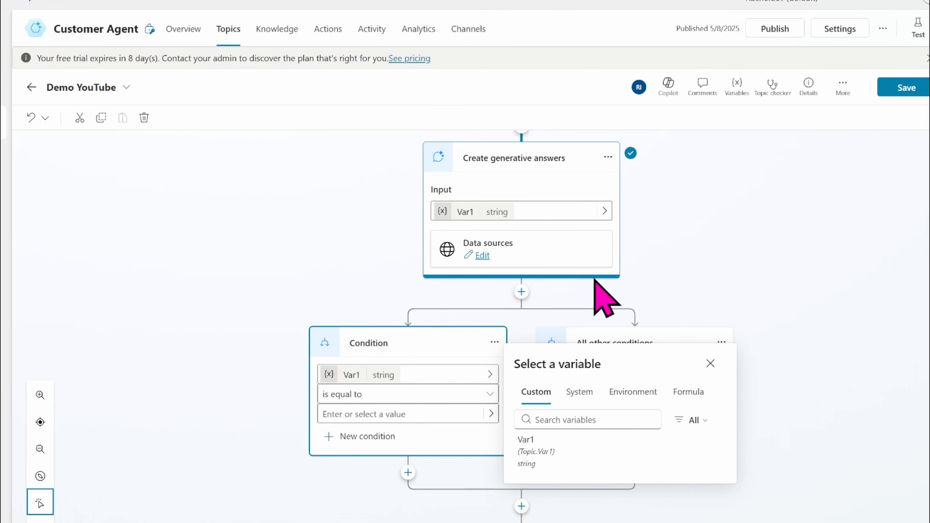
pyautogui.click(600, 283)
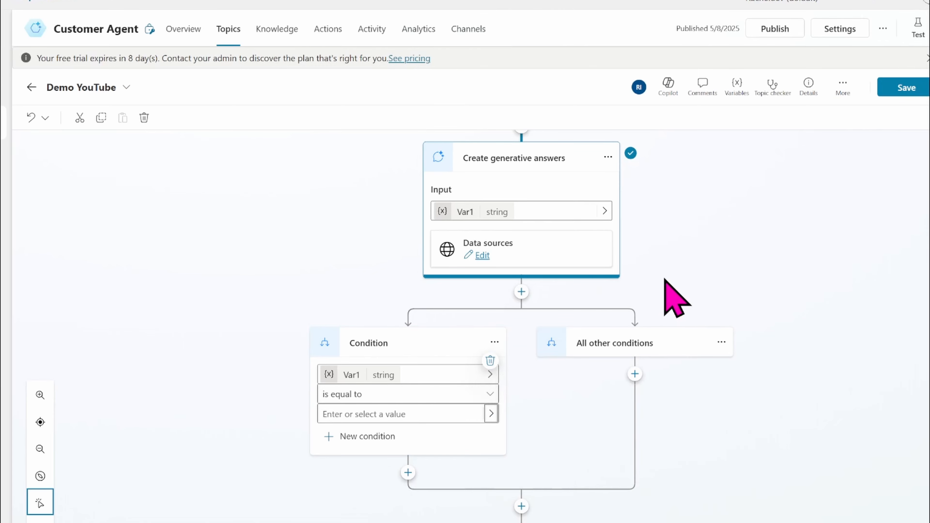
# Add a question node below the generative answers node asking "Do you need a generated document containing your summarized text?"
pyautogui.click(521, 291)
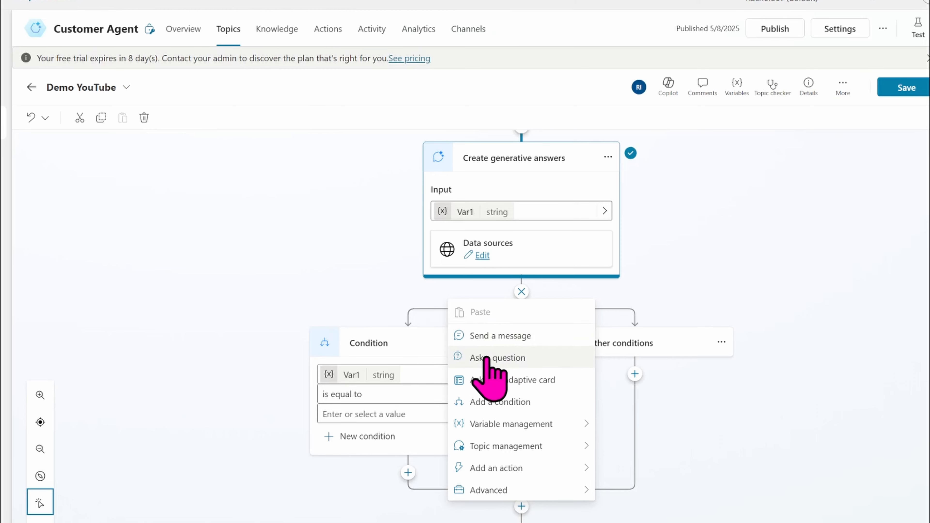
pyautogui.click(487, 359)
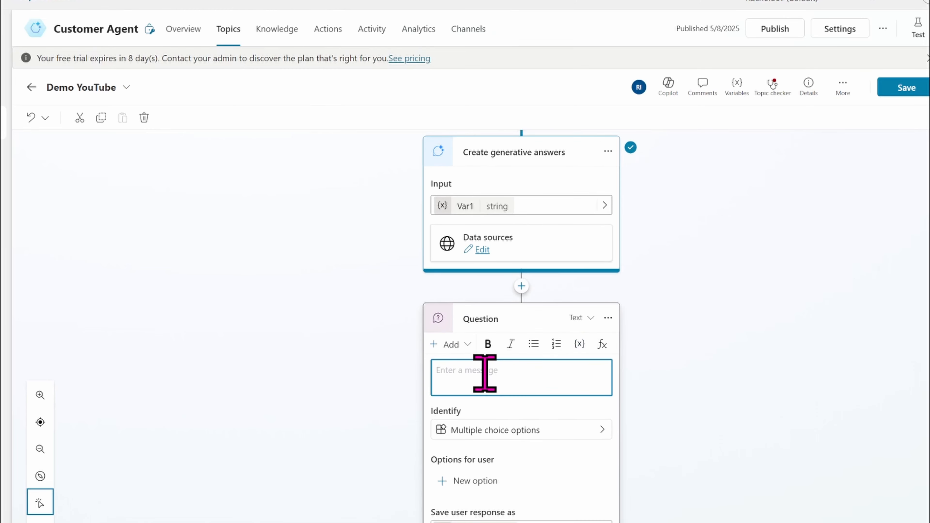
pyautogui.write('Do you need a genrat')
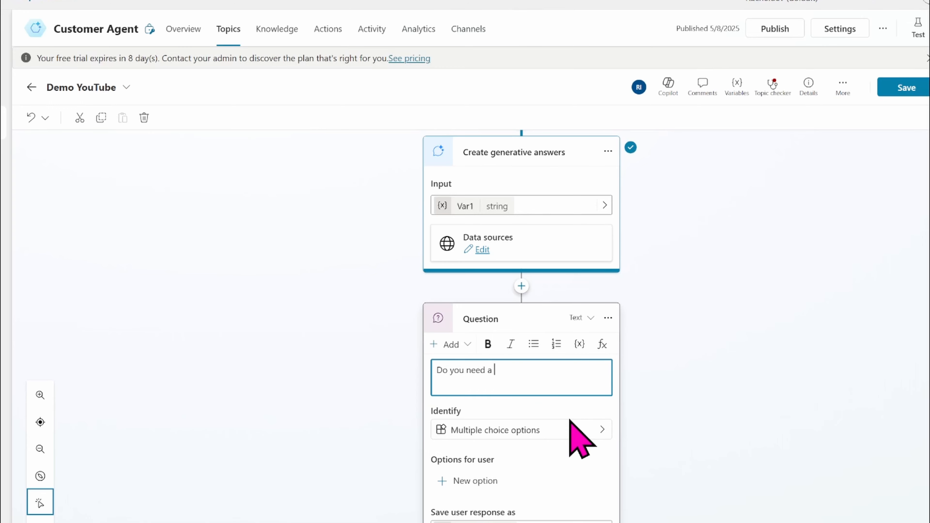
pyautogui.press('BackSpace')
pyautogui.press('BackSpace')
pyautogui.press('BackSpace')
pyautogui.write('erated document containing ')
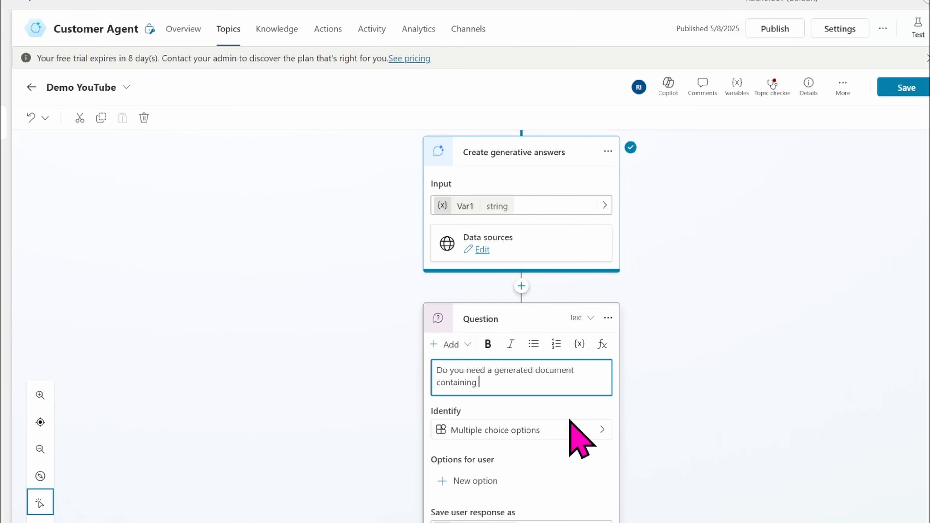
pyautogui.write('your summari')
pyautogui.press('BackSpace')
pyautogui.press('BackSpace')
pyautogui.write('rized text?')
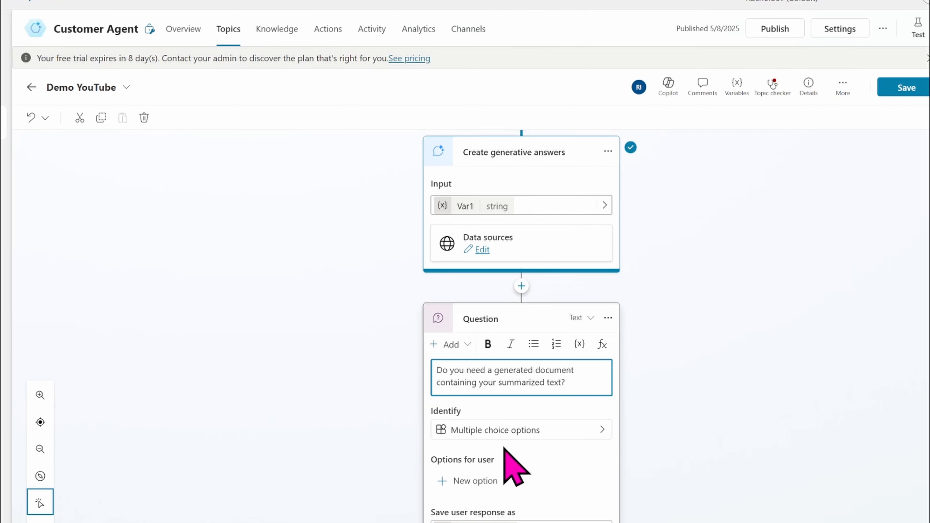
# Add the multiple choice options "Yes" and "No" to the document question
pyautogui.scroll(-2, 539, 443)
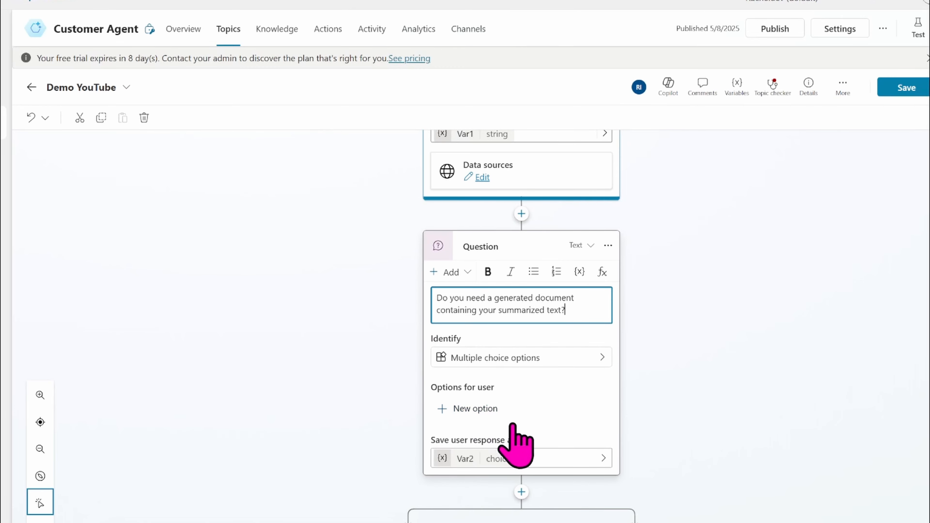
pyautogui.click(488, 412)
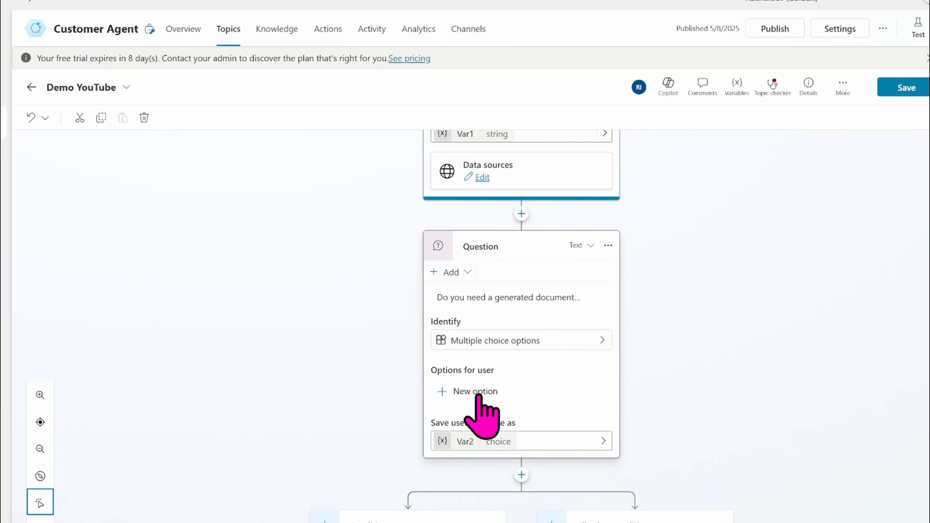
pyautogui.click(478, 393)
pyautogui.write('Yes')
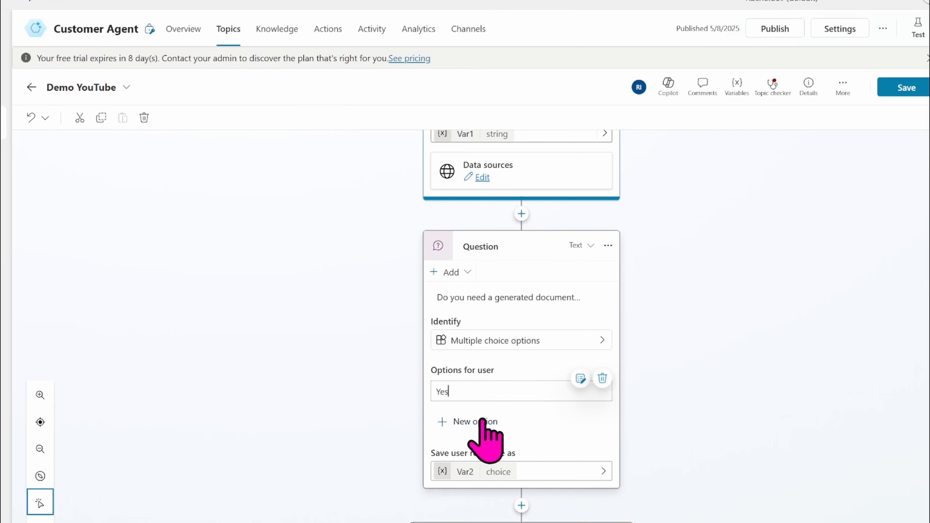
pyautogui.click(475, 422)
pyautogui.write('No')
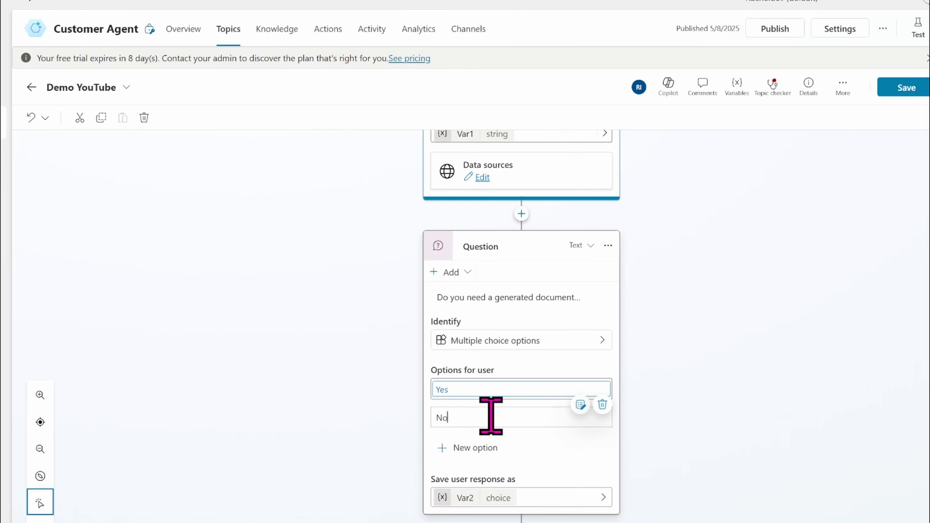
pyautogui.click(679, 428)
pyautogui.scroll(-5, 679, 428)
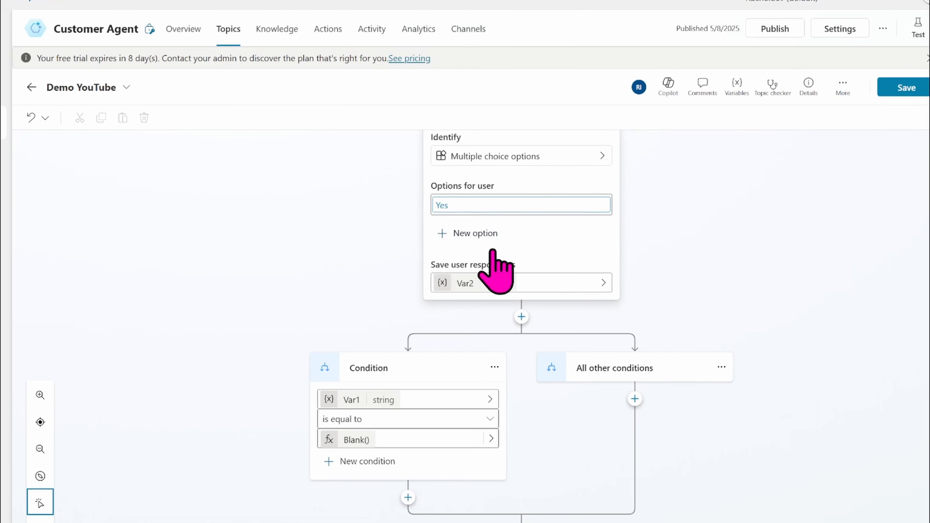
pyautogui.click(480, 238)
pyautogui.write('No')
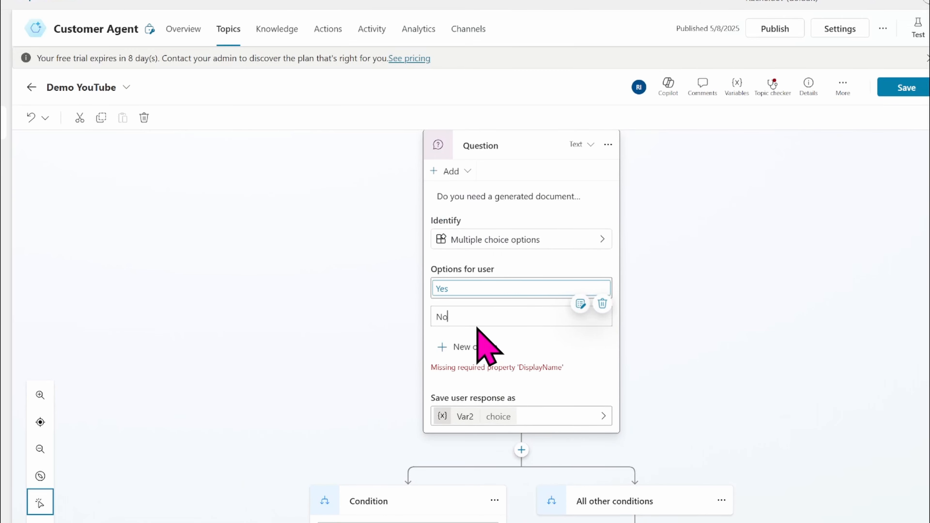
pyautogui.click(716, 338)
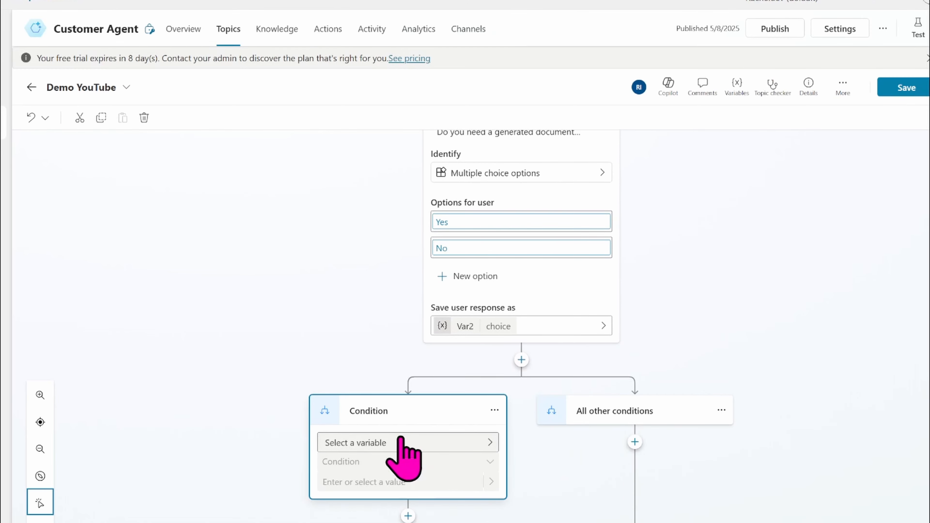
# Review the properties of Var2, the variable that stores the document question's response, and close them
pyautogui.click(401, 440)
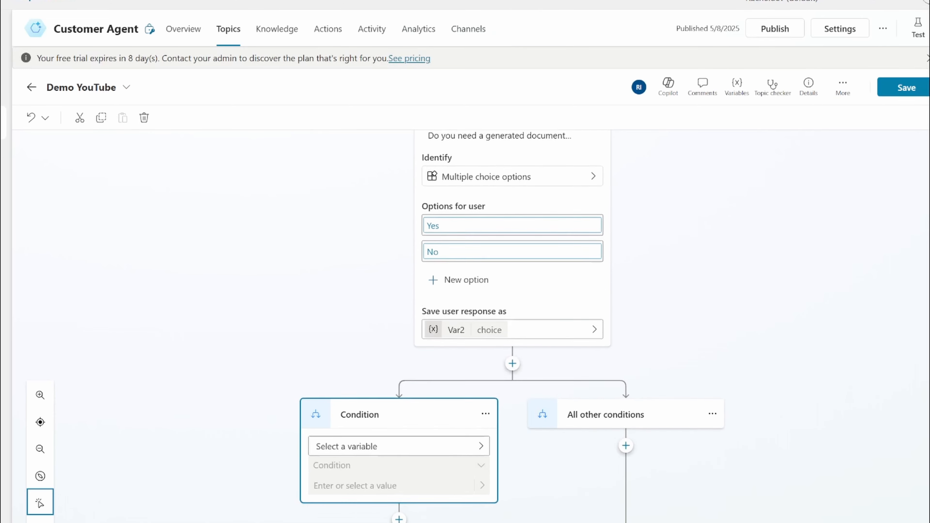
pyautogui.scroll(2, 522, 326)
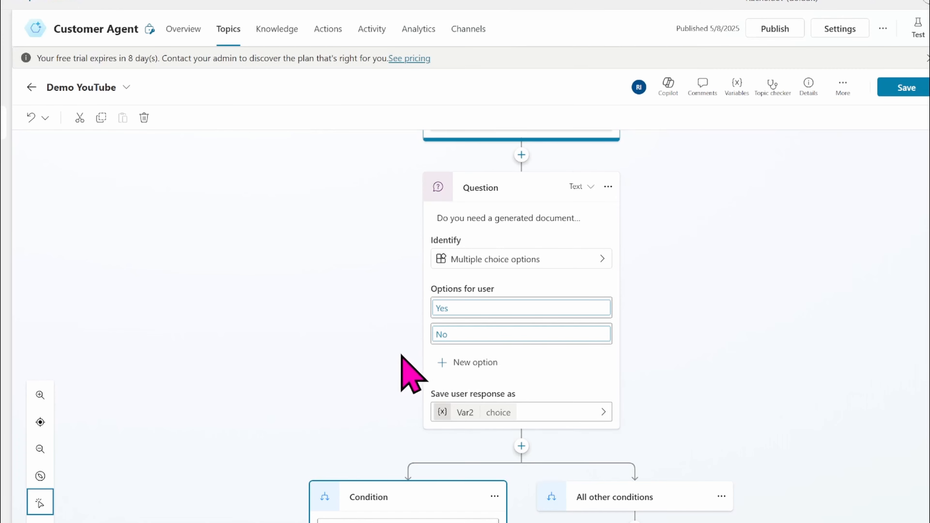
pyautogui.click(462, 408)
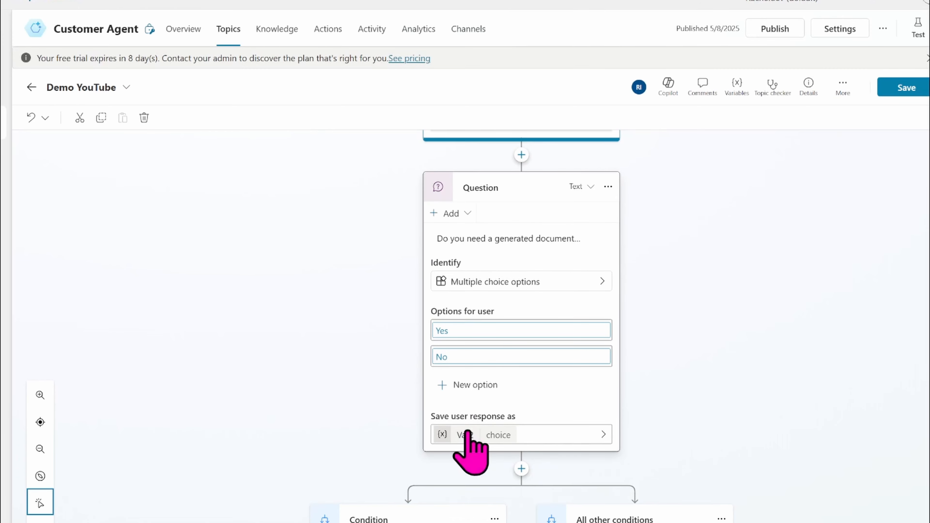
pyautogui.click(466, 435)
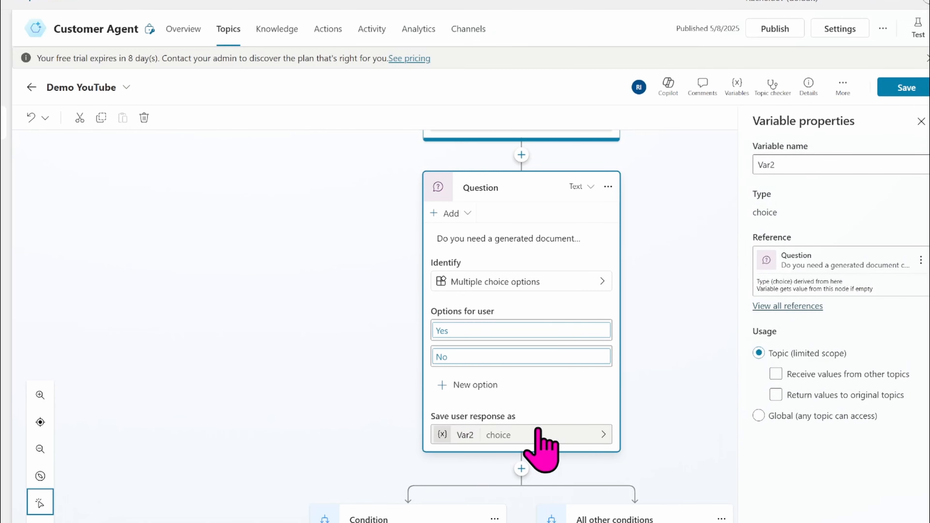
pyautogui.click(787, 165)
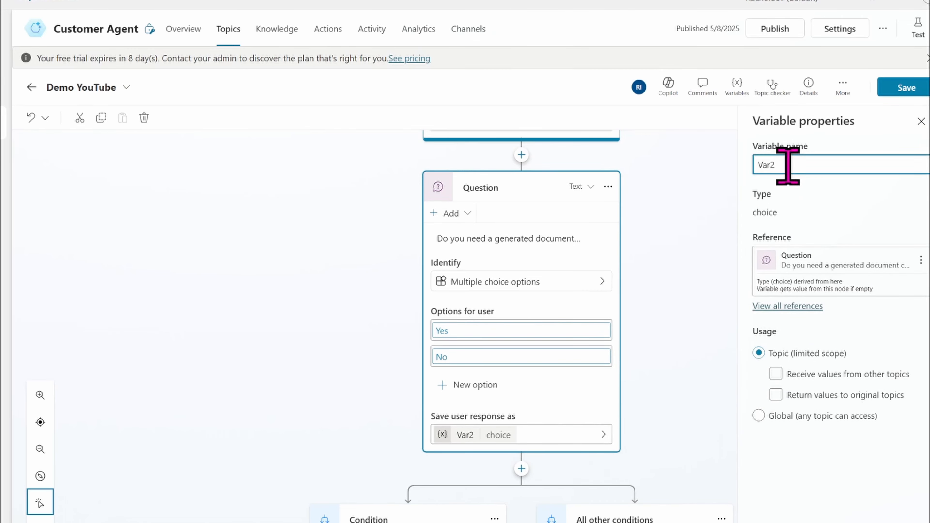
pyautogui.click(921, 121)
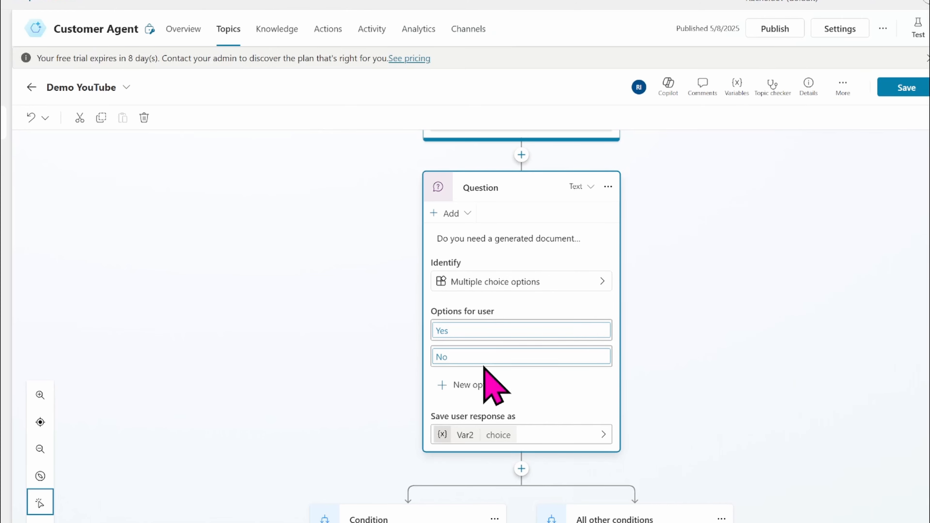
# Set the condition below the document question to Var2 "is equal to" Yes
pyautogui.scroll(-4, 488, 249)
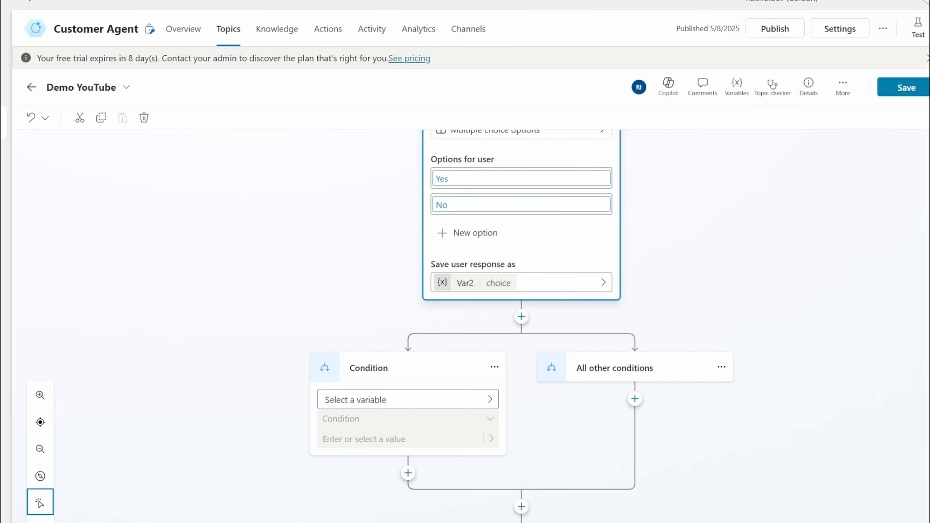
pyautogui.click(425, 400)
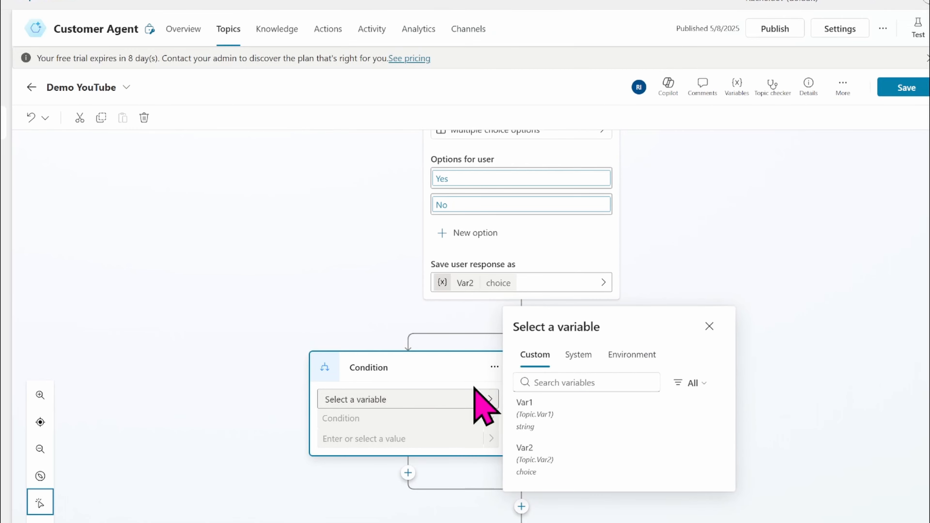
pyautogui.click(542, 458)
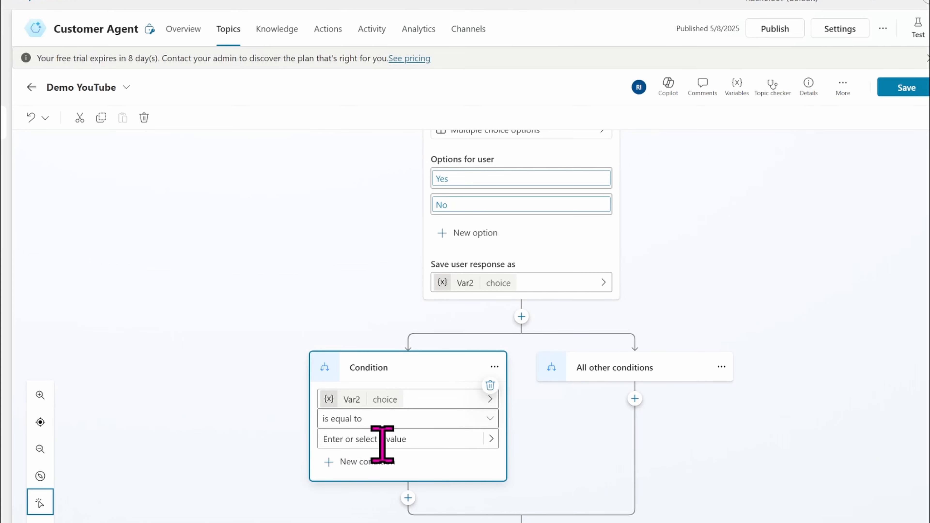
pyautogui.click(450, 438)
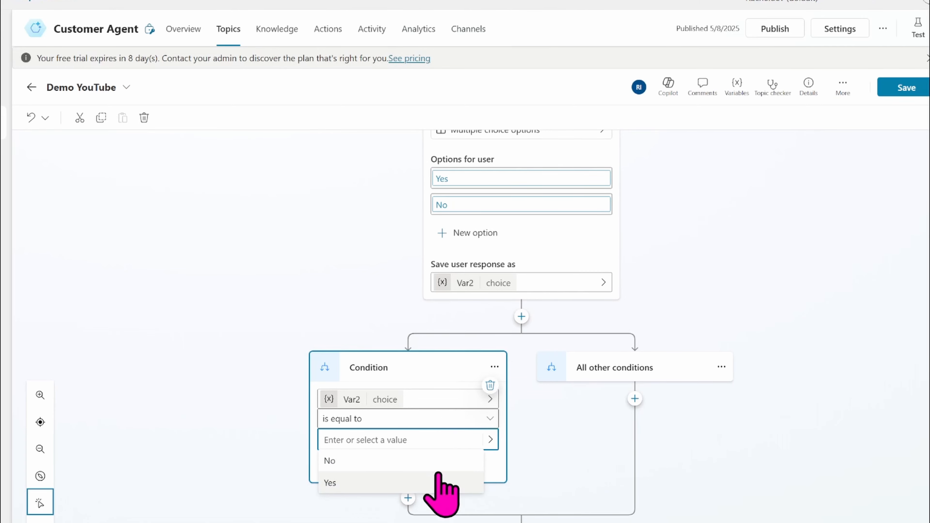
pyautogui.click(381, 483)
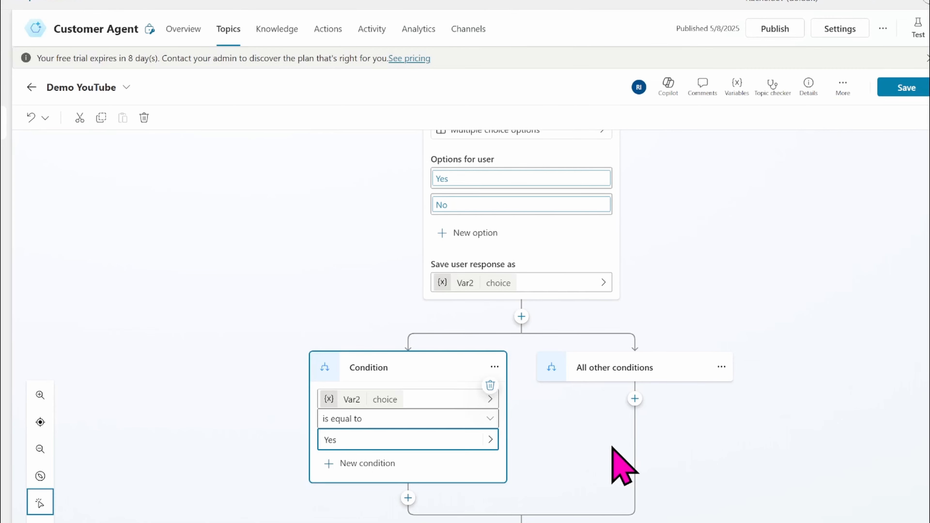
pyautogui.scroll(-1, 615, 451)
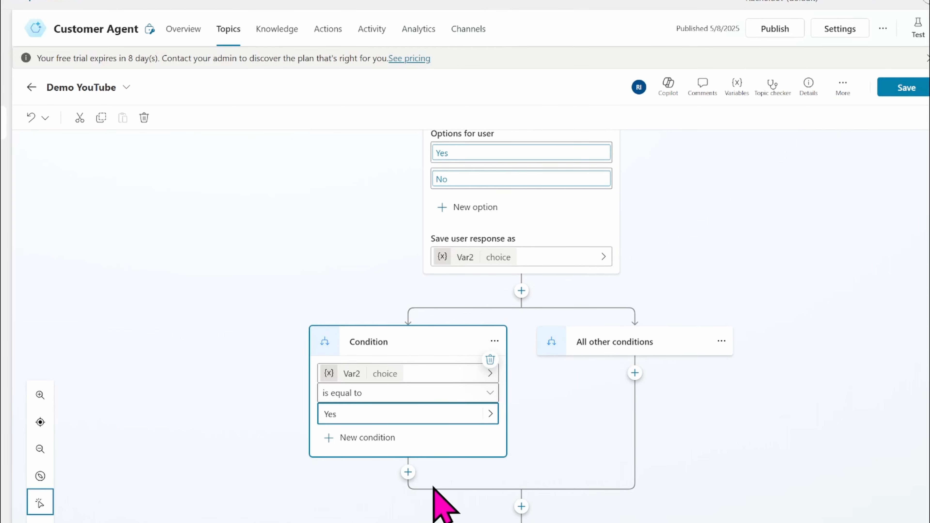
pyautogui.click(407, 472)
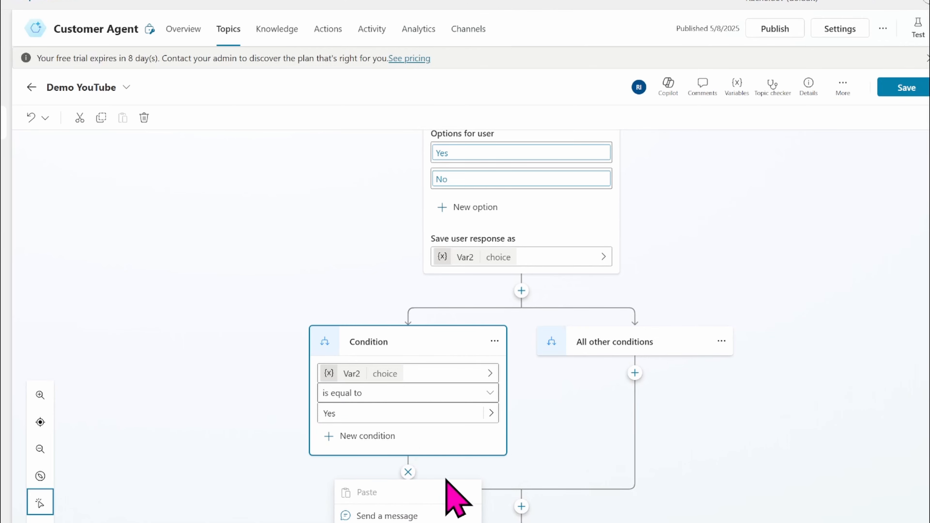
pyautogui.click(408, 473)
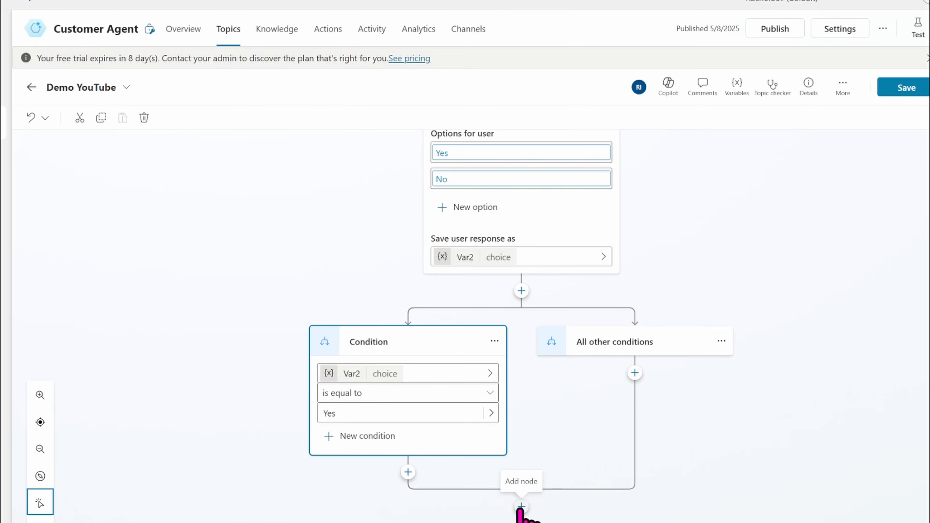
pyautogui.click(408, 472)
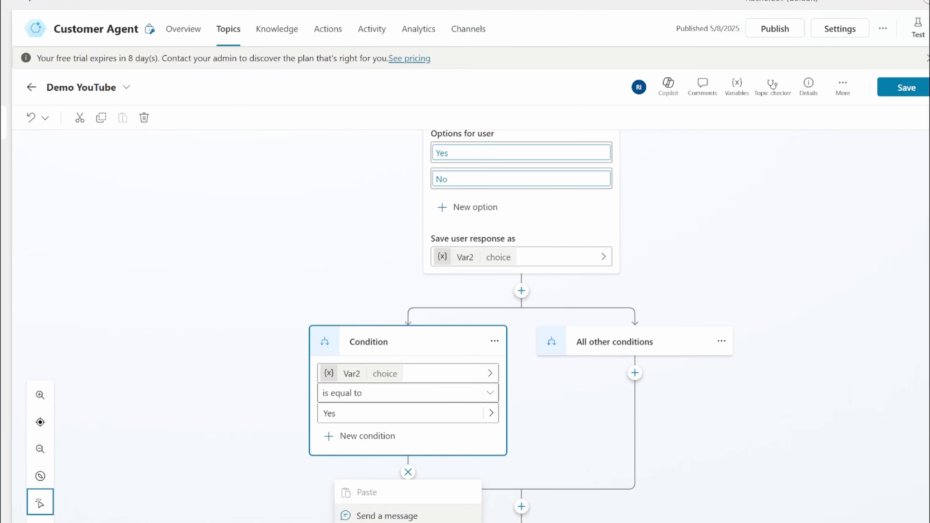
pyautogui.scroll(-2, 432, 520)
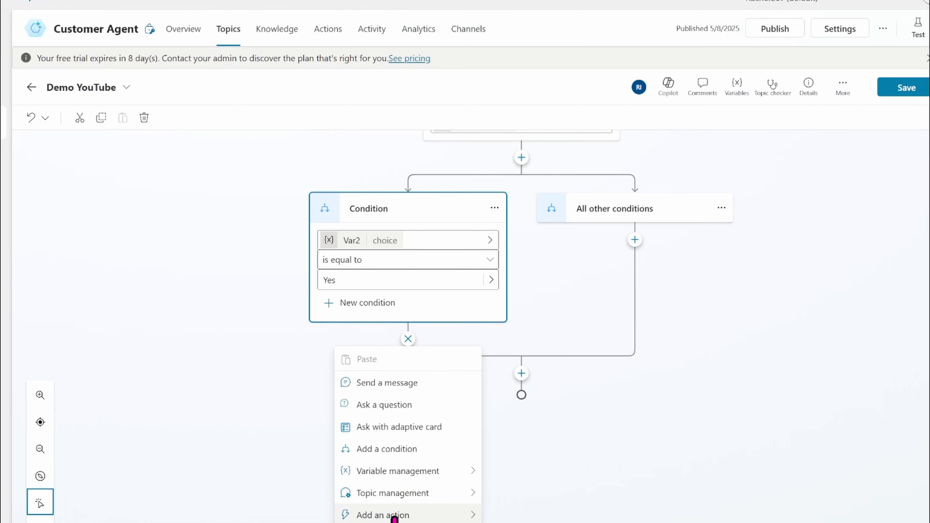
pyautogui.moveTo(394, 518)
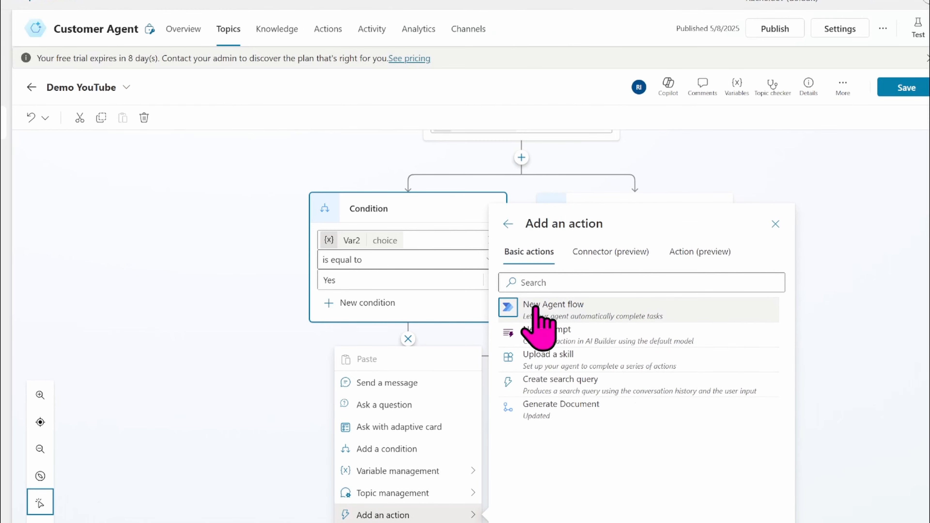
pyautogui.click(556, 309)
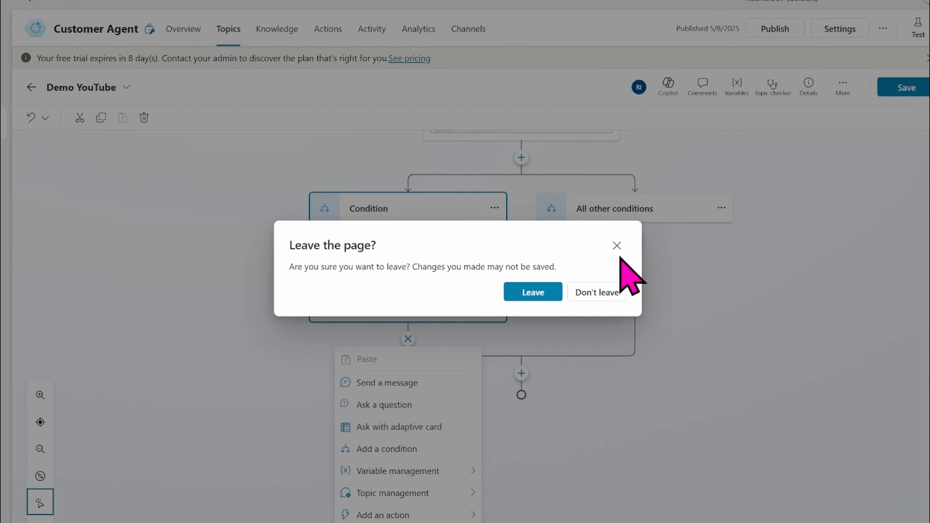
pyautogui.click(617, 246)
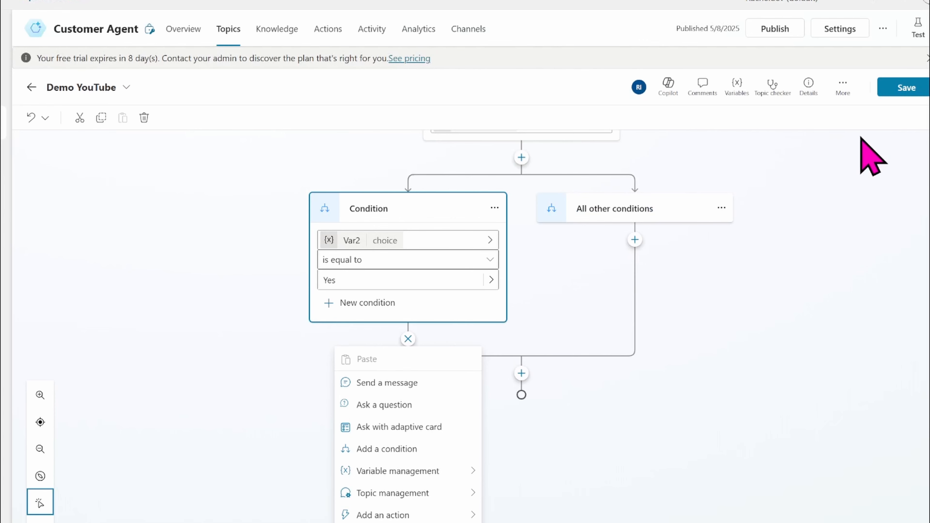
# Save the topic, then add a new agent flow as an action below the condition Var2 is equal to Yes
pyautogui.click(903, 87)
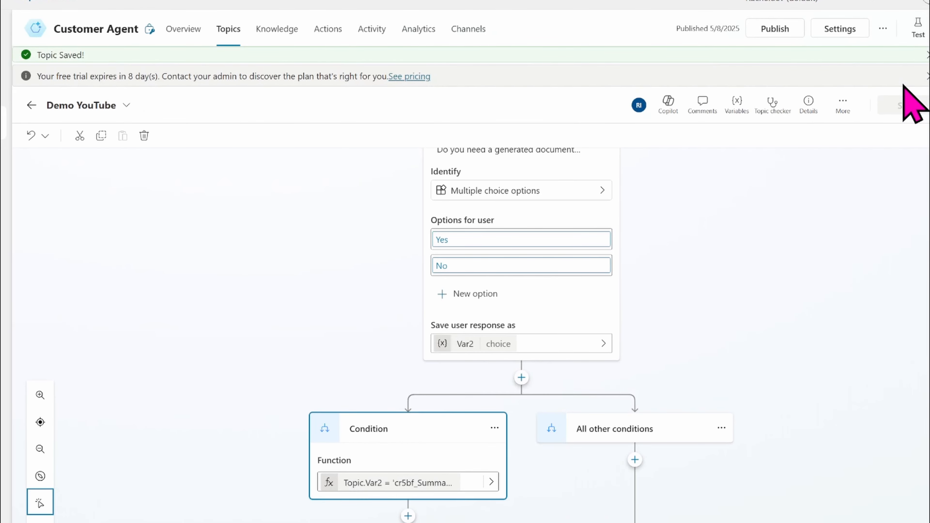
pyautogui.scroll(-2, 791, 334)
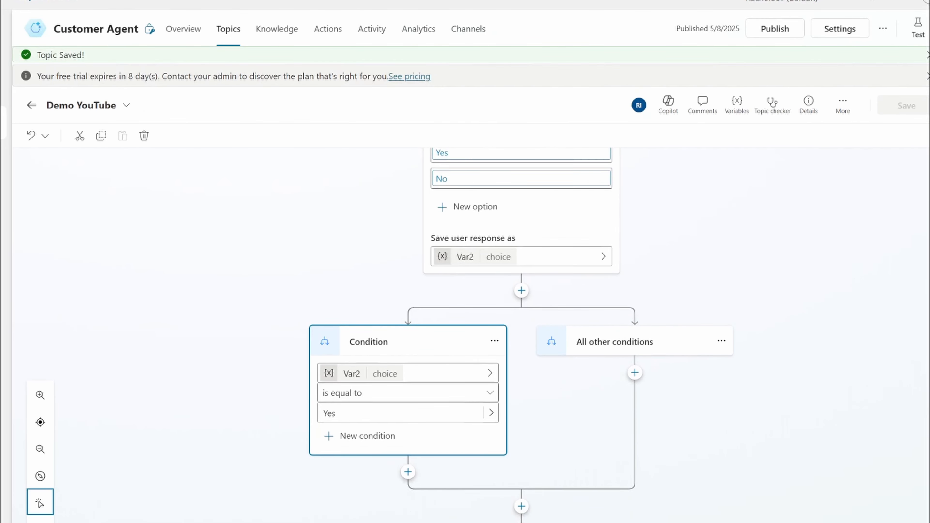
pyautogui.click(407, 473)
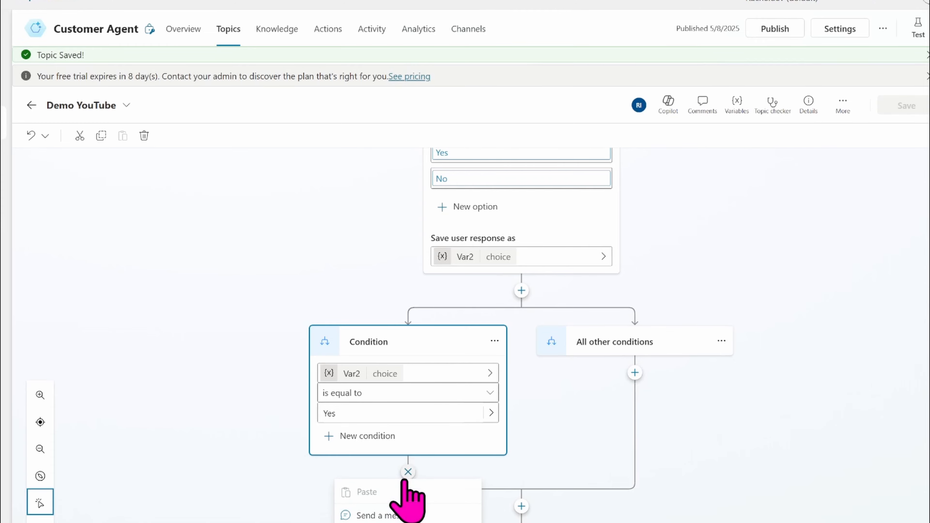
pyautogui.scroll(-3, 498, 505)
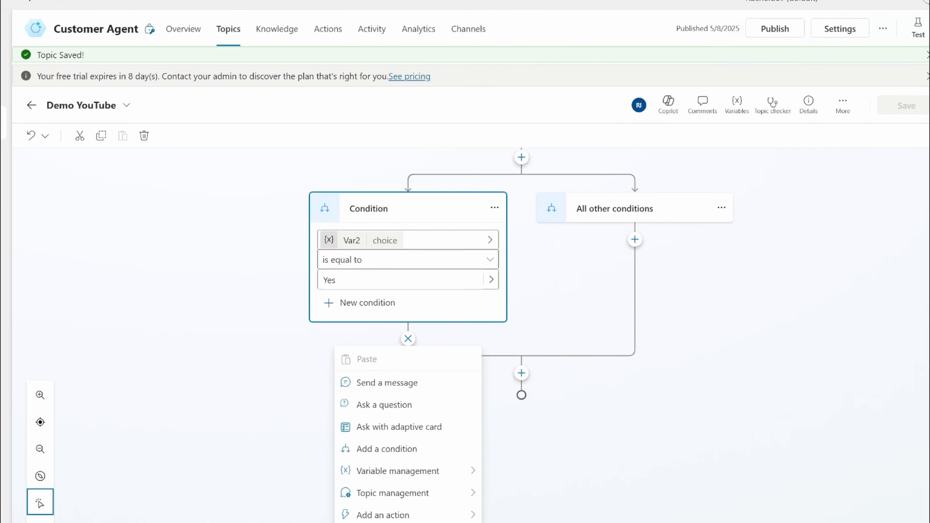
pyautogui.moveTo(399, 514)
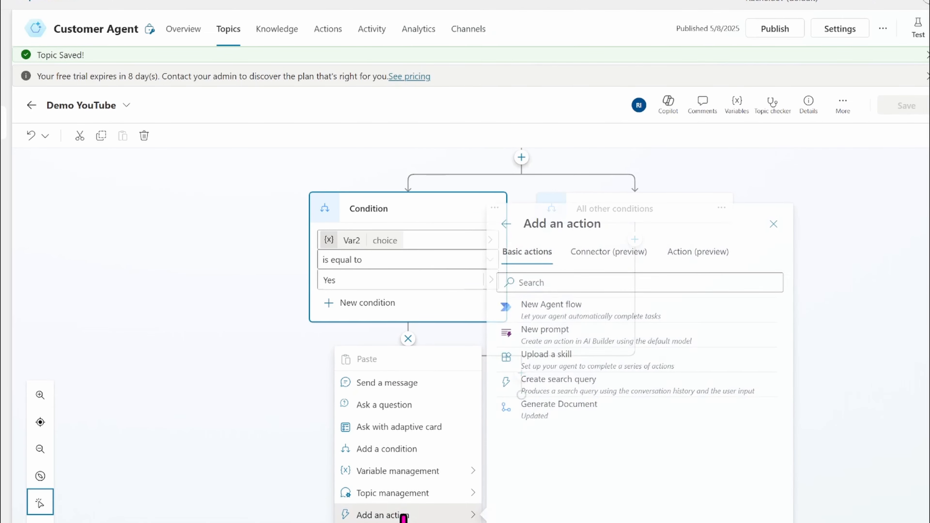
pyautogui.click(538, 303)
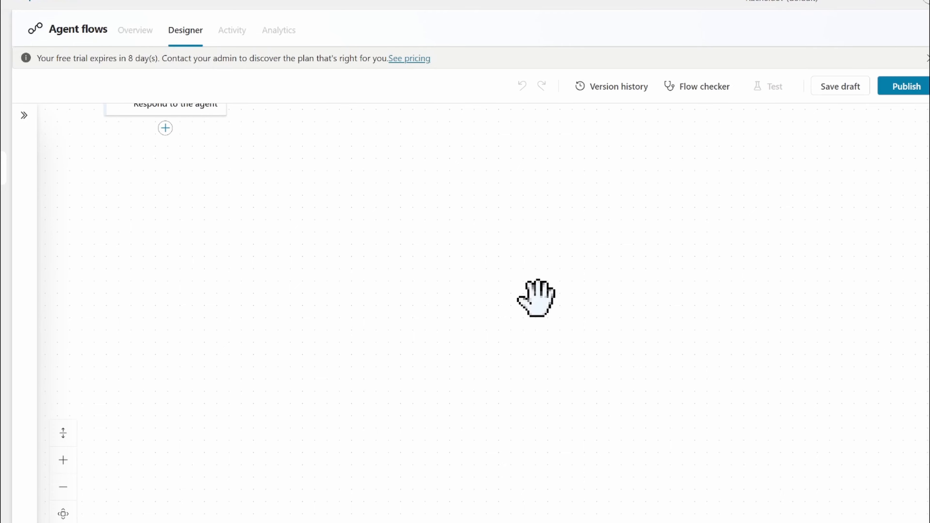
# Add a text input to the "When an agent calls the flow" trigger and clear its default name
pyautogui.moveTo(517, 247); pyautogui.dragTo(638, 434)
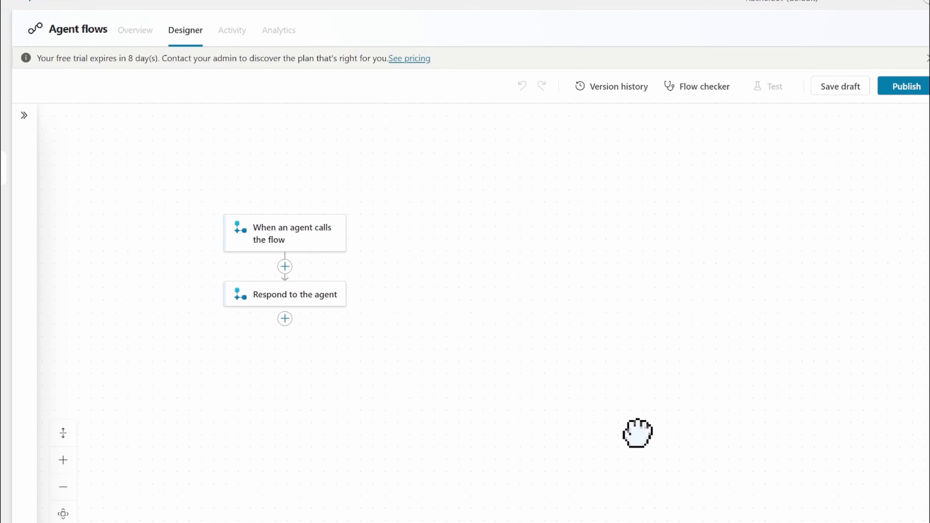
pyautogui.click(473, 224)
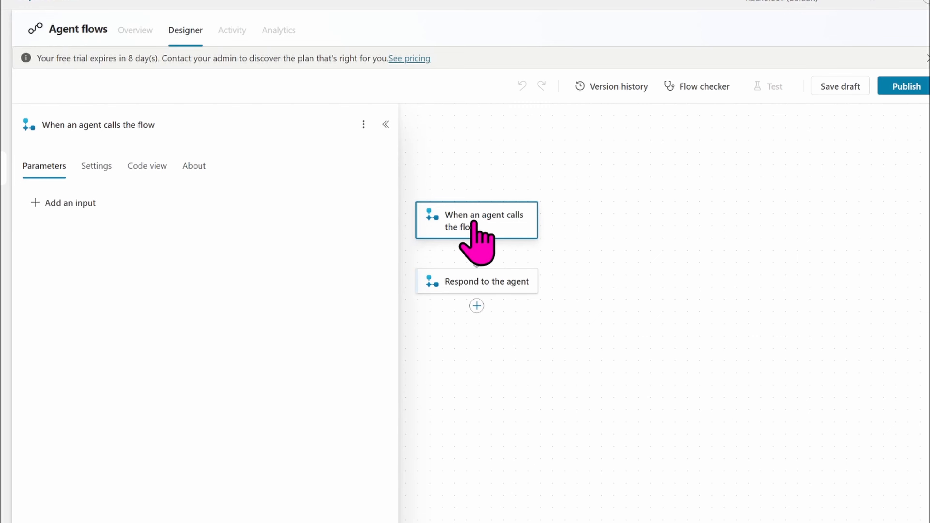
pyautogui.click(80, 208)
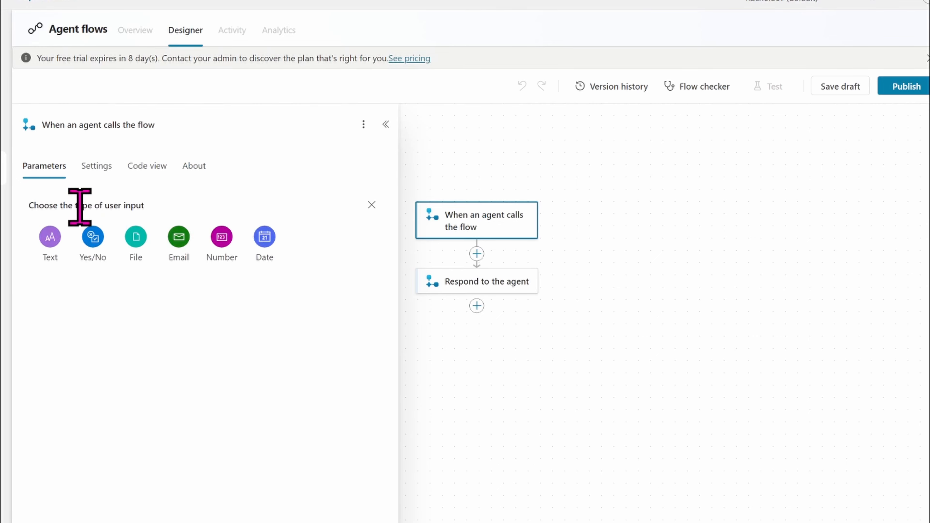
pyautogui.click(53, 243)
pyautogui.doubleClick(69, 202)
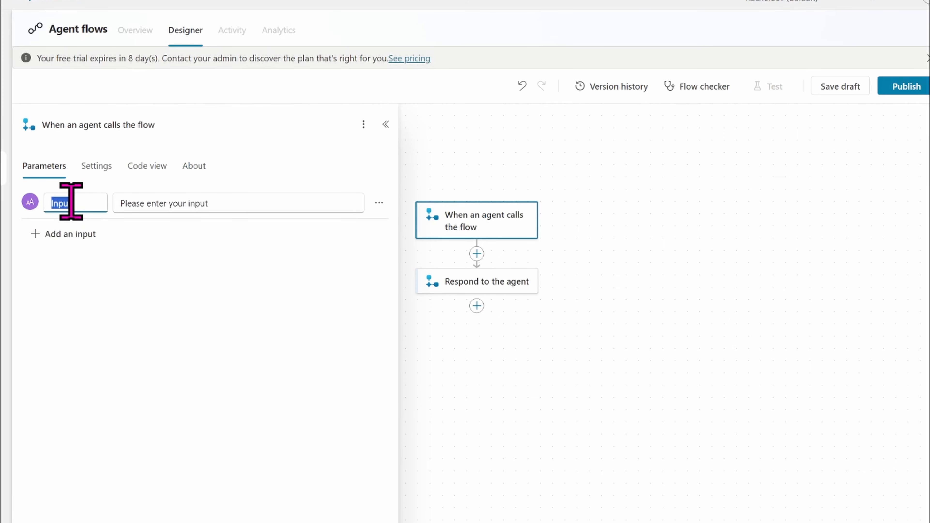
pyautogui.press('BackSpace')
pyautogui.write('Generaterd')
pyautogui.press('BackSpace')
pyautogui.press('BackSpace')
pyautogui.press('BackSpace')
pyautogui.press('BackSpace')
pyautogui.press('BackSpace')
pyautogui.press('BackSpace')
pyautogui.press('BackSpace')
pyautogui.press('BackSpace')
pyautogui.press('BackSpace')
pyautogui.press('BackSpace')
pyautogui.write('Document')
pyautogui.press('BackSpace')
pyautogui.press('BackSpace')
pyautogui.press('BackSpace')
pyautogui.press('BackSpace')
pyautogui.press('BackSpace')
pyautogui.press('BackSpace')
pyautogui.press('BackSpace')
pyautogui.press('BackSpace')
# Name the trigger's text input "Text Generated" and collapse the trigger's settings
pyautogui.write('Text Gene')
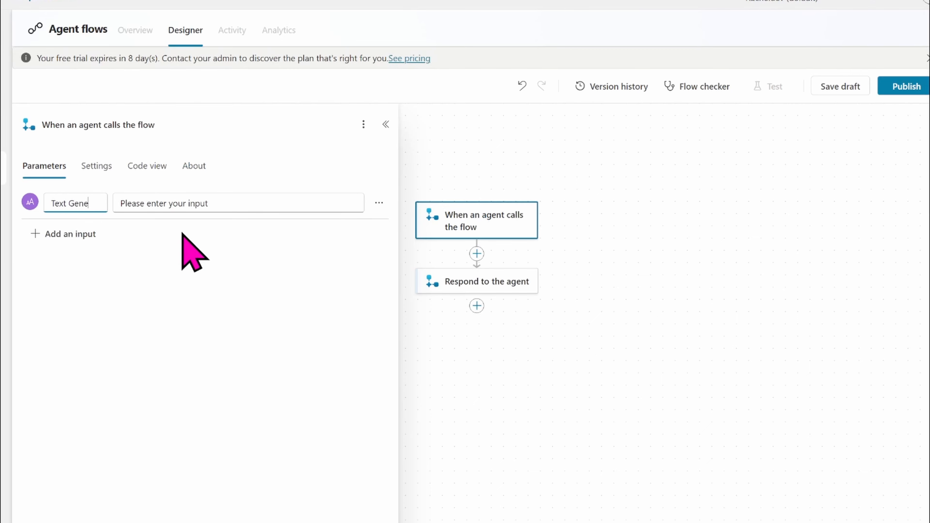
pyautogui.write('rated')
pyautogui.click(204, 271)
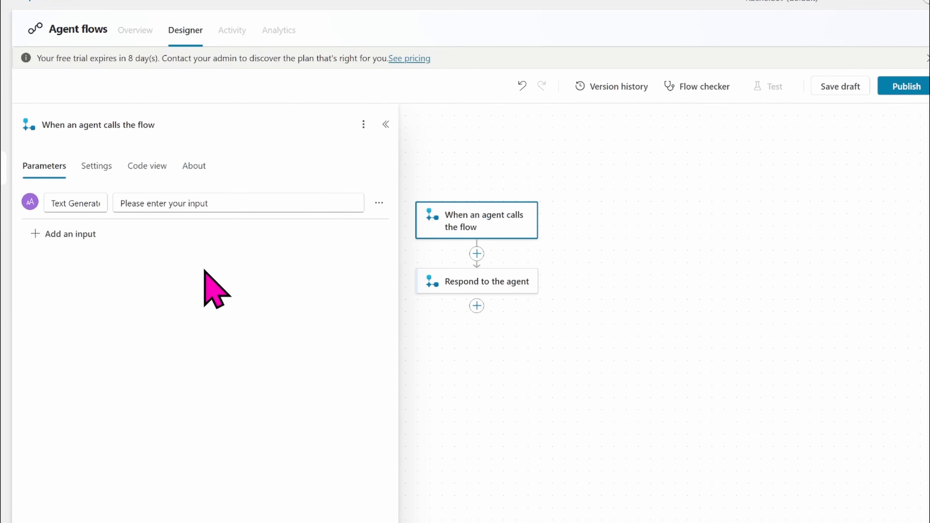
pyautogui.click(385, 124)
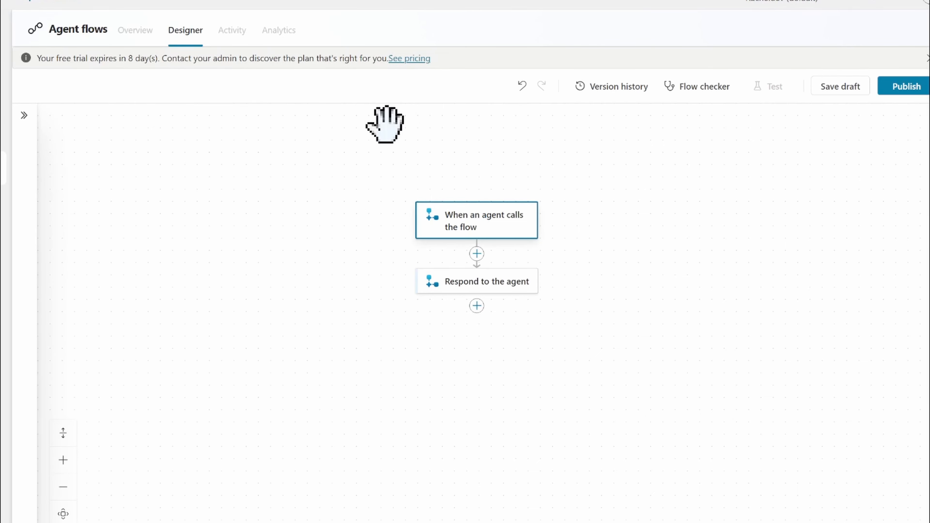
# Add a Data Operation Compose action between the trigger and "Respond to the agent"
pyautogui.click(476, 258)
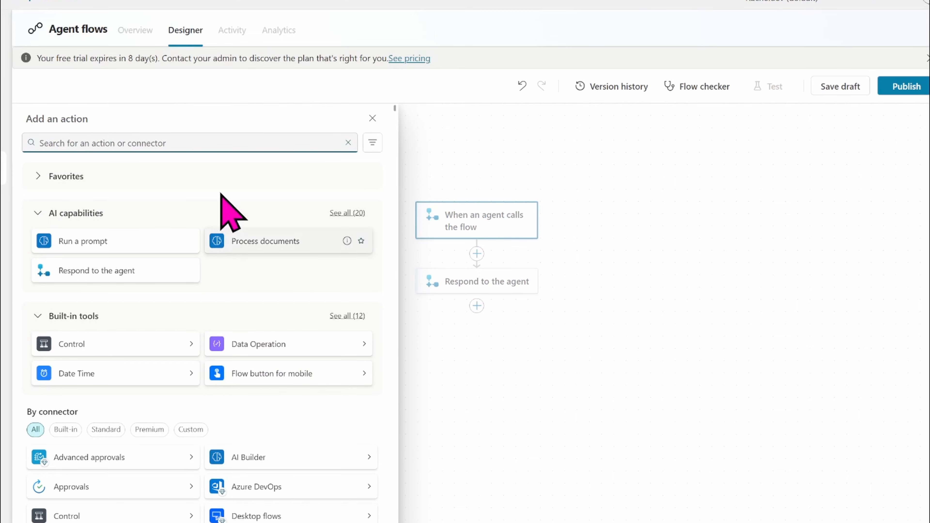
pyautogui.write('compose')
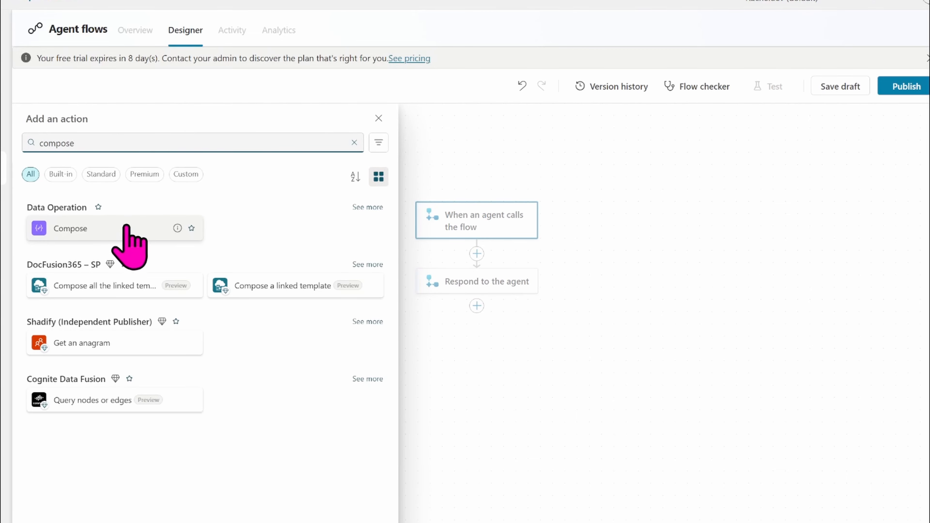
pyautogui.click(116, 234)
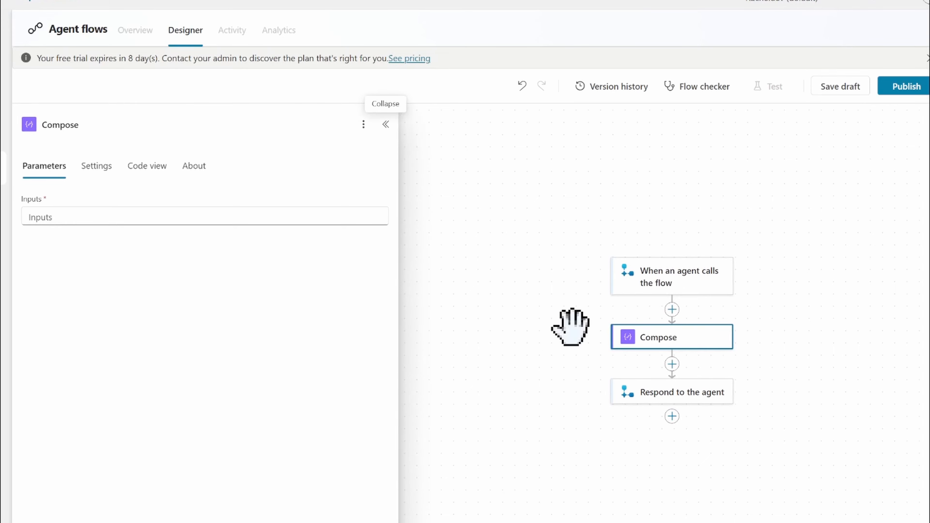
# Fill the Compose inputs with an HTML body holding the h2 heading "Summary of your input" and an empty p paragraph
pyautogui.click(207, 217)
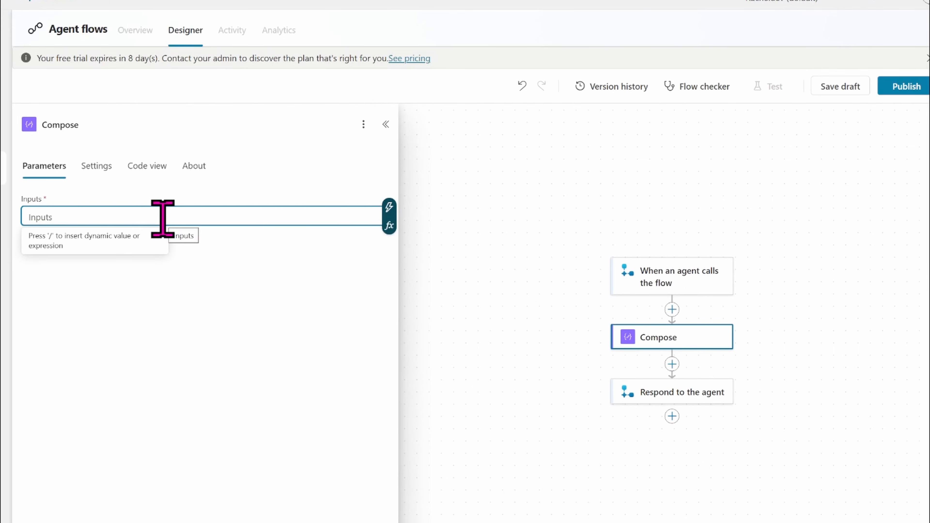
pyautogui.write('<html>   <body>     <h2>Summary of your input</h2>     <p></p>   </body> </html>')
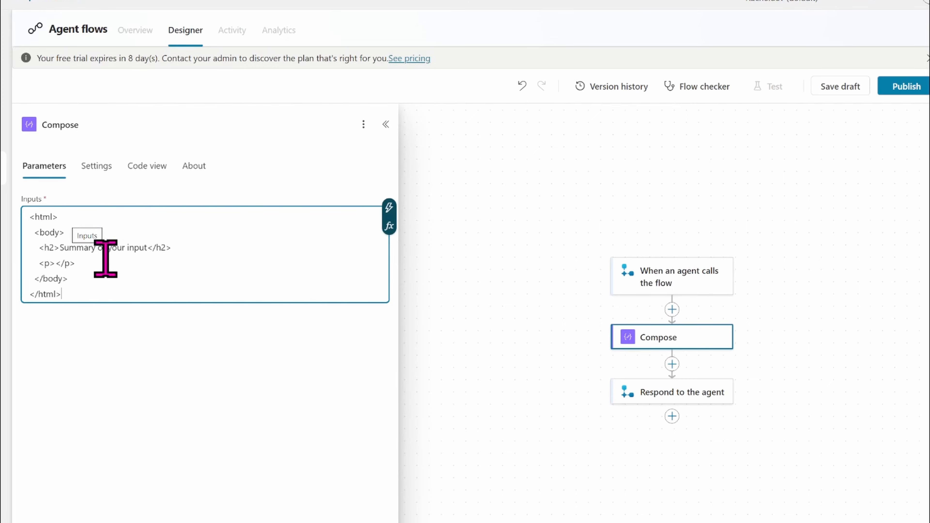
pyautogui.moveTo(60, 248); pyautogui.dragTo(143, 254)
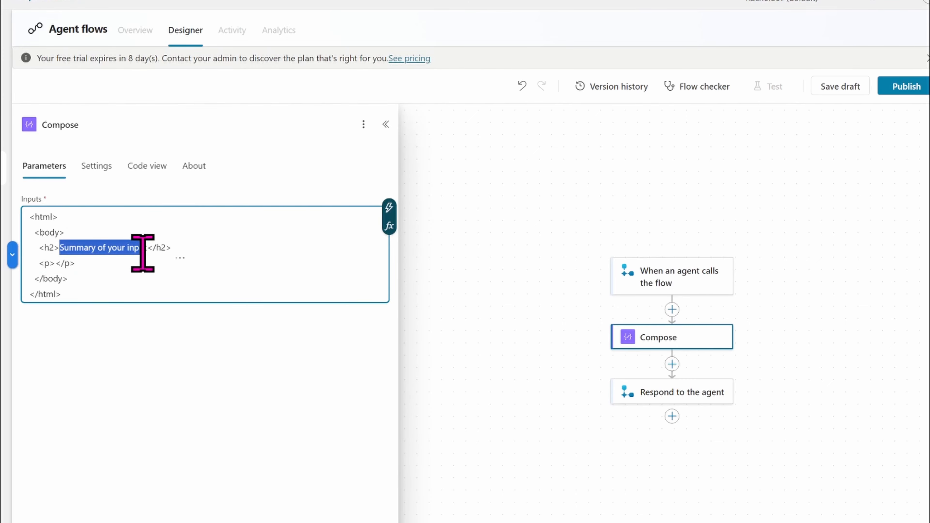
pyautogui.click(185, 286)
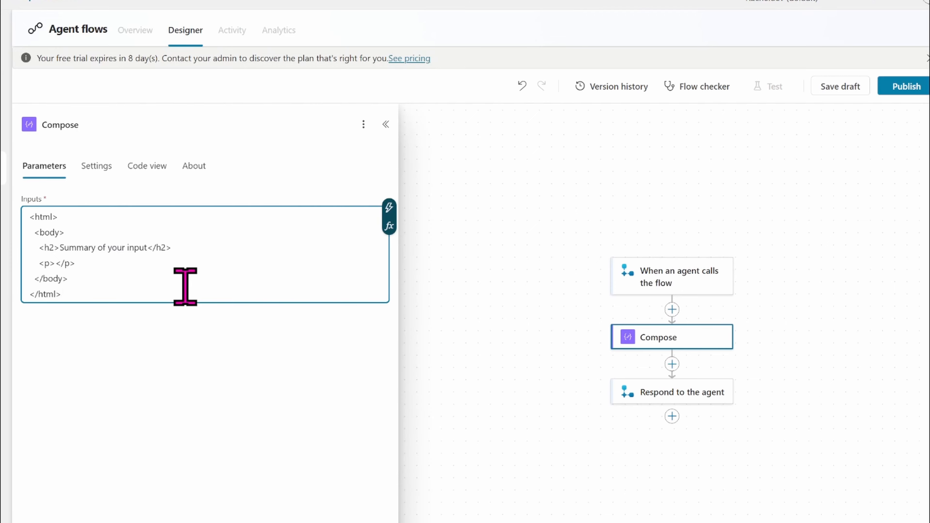
# Insert the trigger's Text Generated dynamic value between the <p> tags in Compose and collapse the action's settings
pyautogui.click(56, 264)
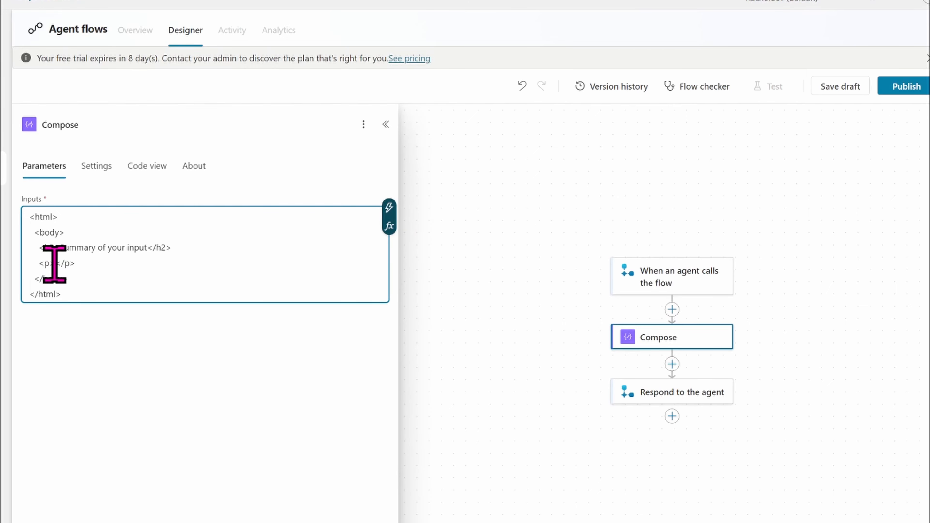
pyautogui.click(389, 208)
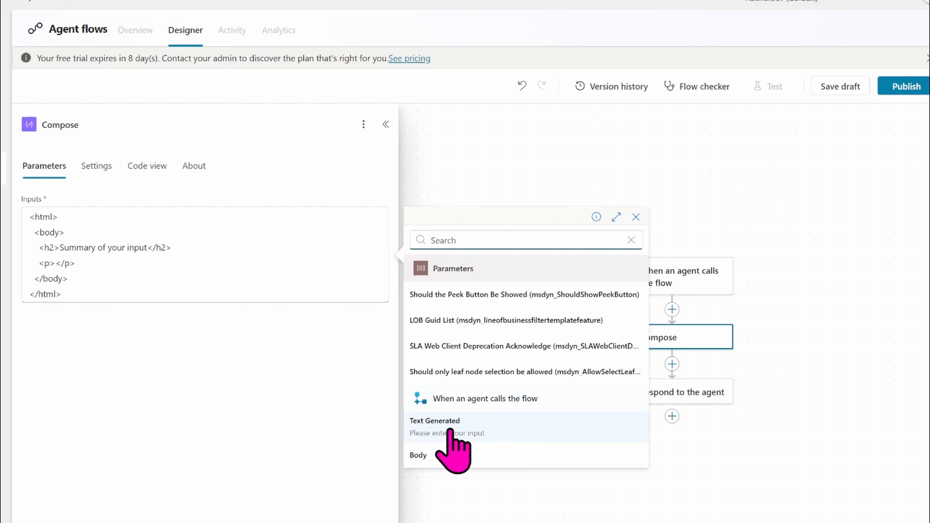
pyautogui.click(451, 421)
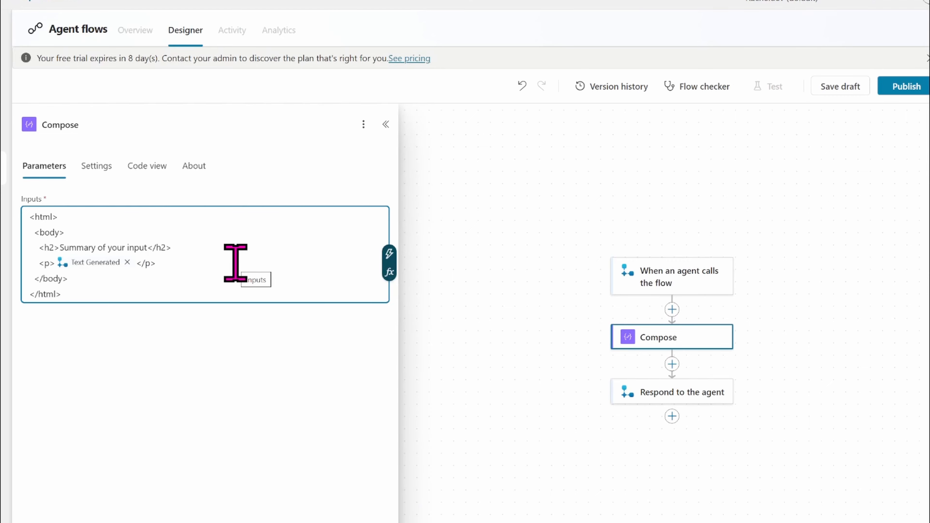
pyautogui.click(386, 124)
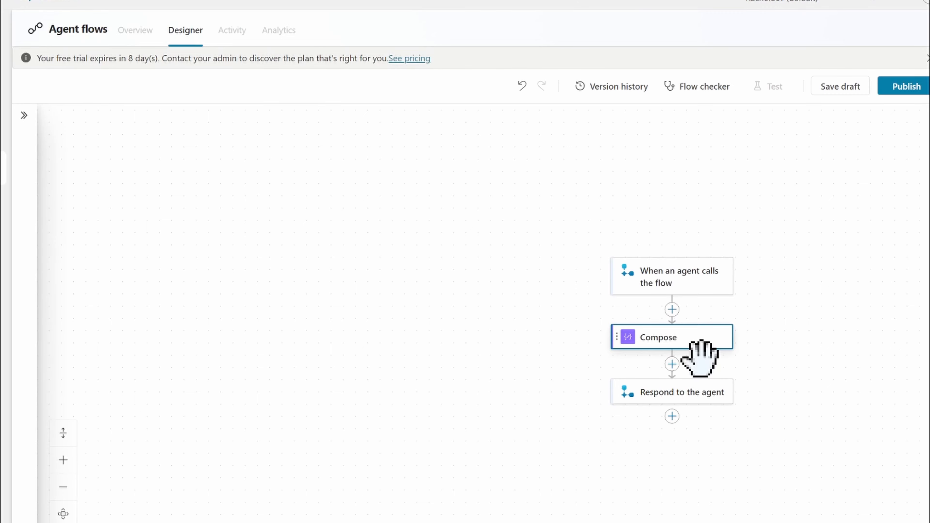
# Add the OneDrive for Business "Create file" action after Compose and view My files in OneDrive
pyautogui.click(671, 365)
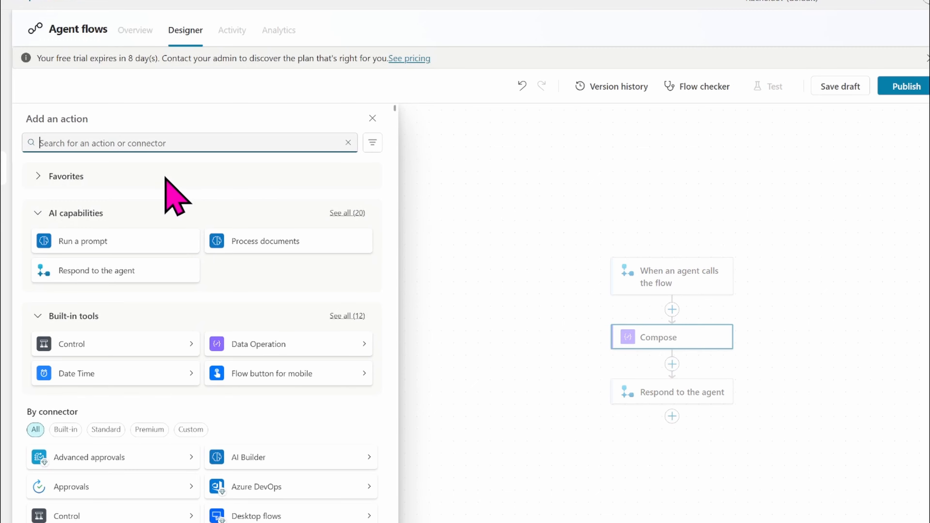
pyautogui.write('create file')
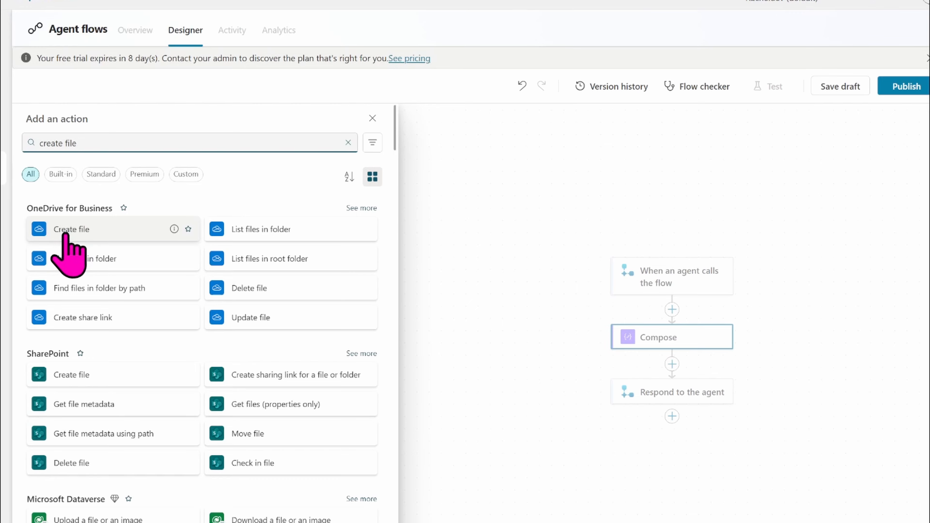
pyautogui.click(57, 230)
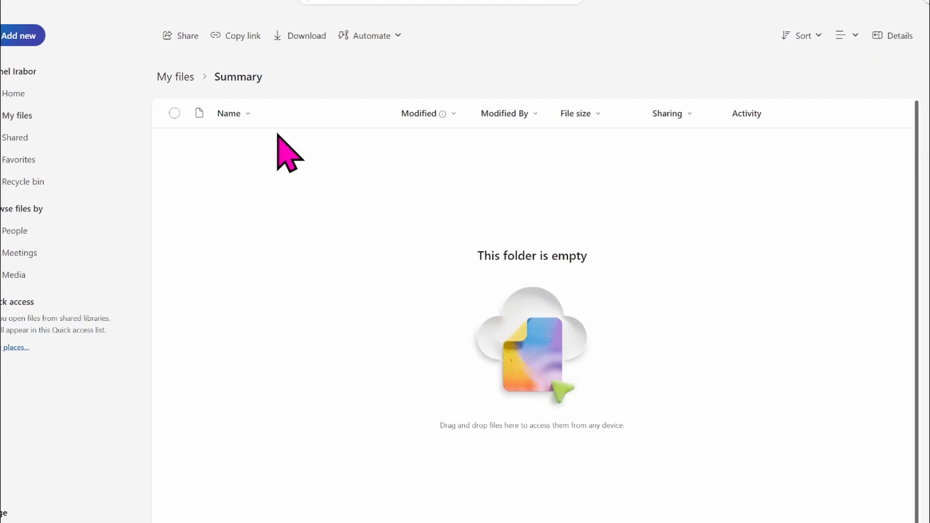
pyautogui.click(180, 78)
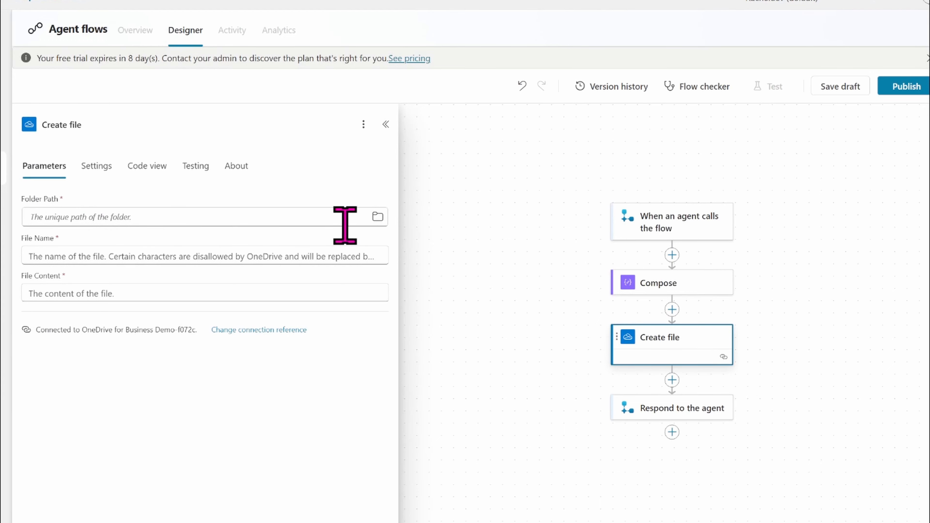
# Set the Create file action's folder path to /Summary and its file name to "Summary"
pyautogui.click(376, 218)
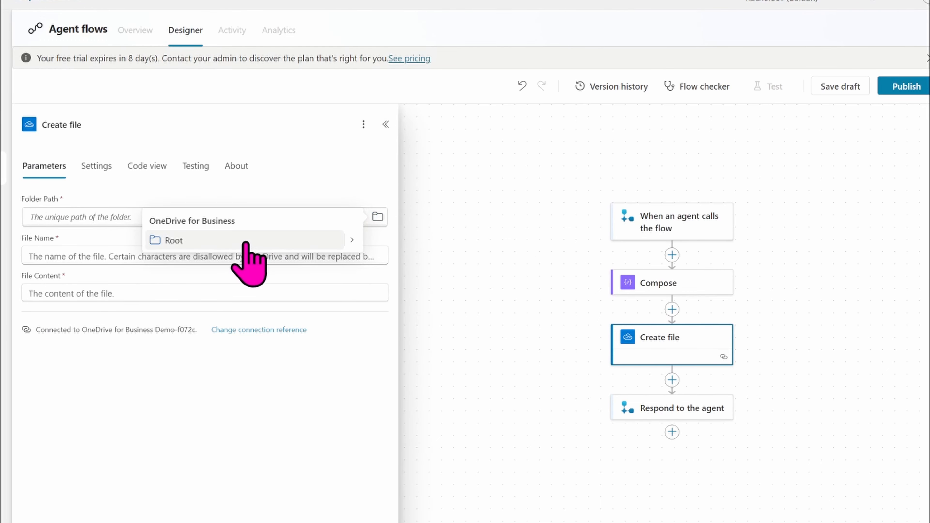
pyautogui.click(351, 240)
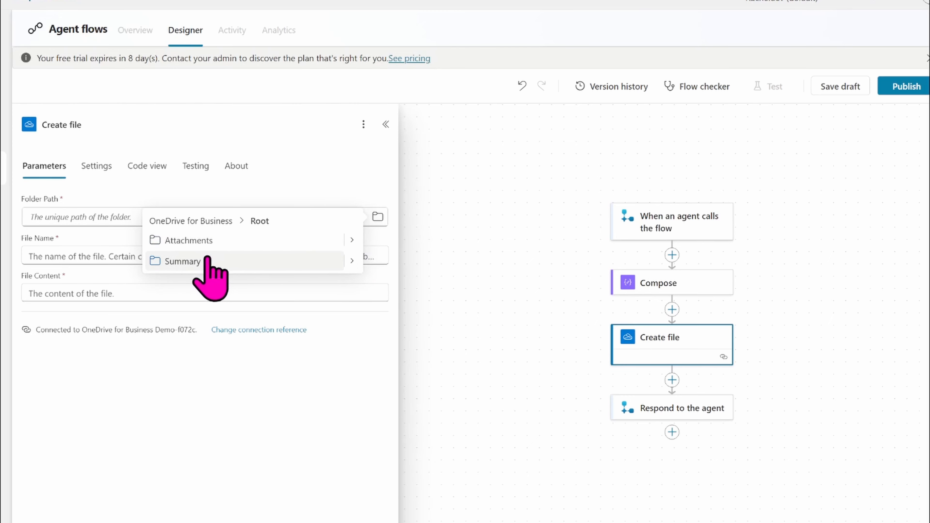
pyautogui.click(203, 261)
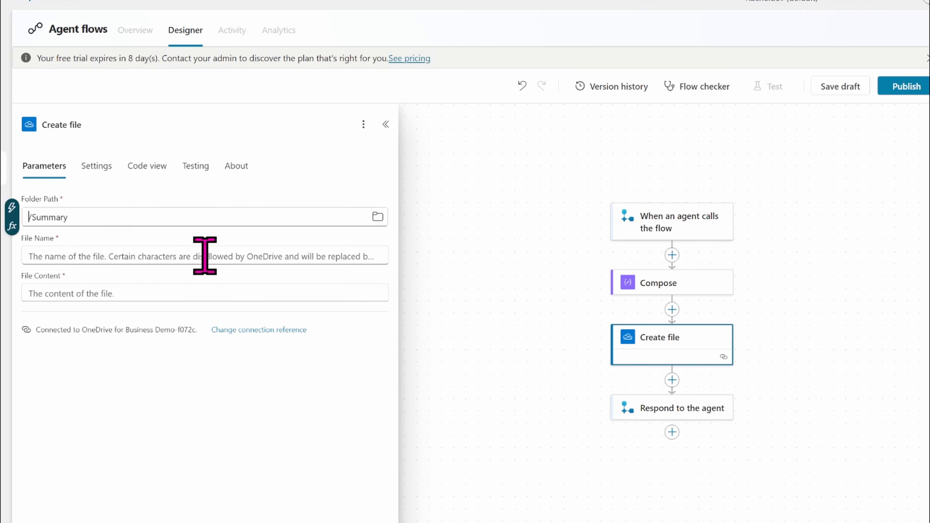
pyautogui.click(144, 257)
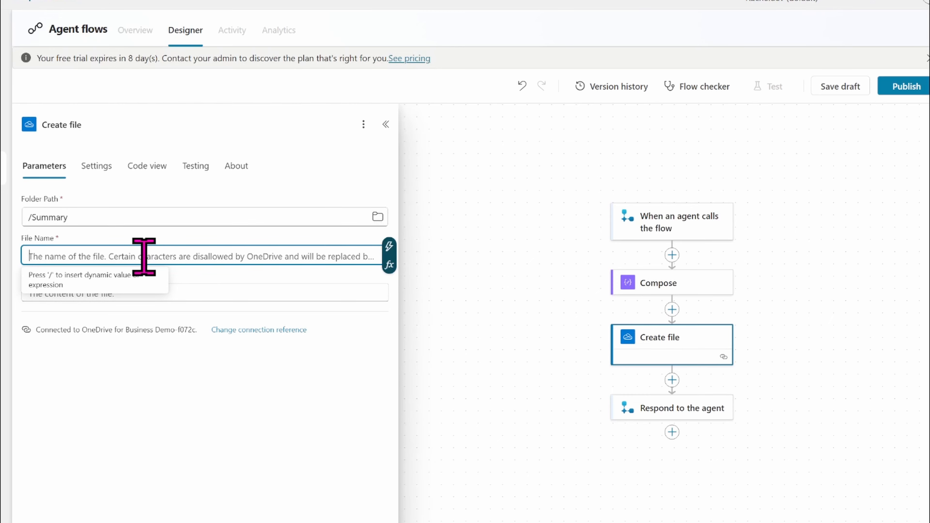
pyautogui.write('Summa')
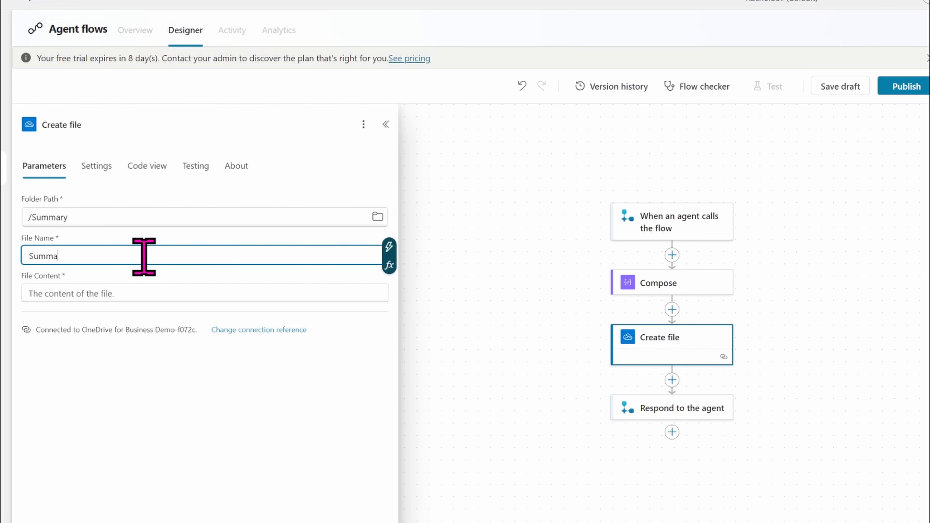
pyautogui.write('ry')
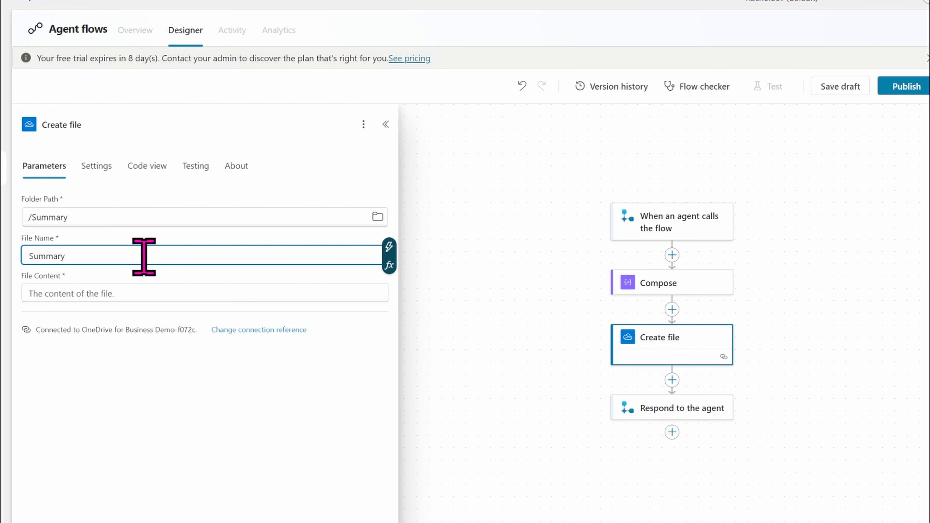
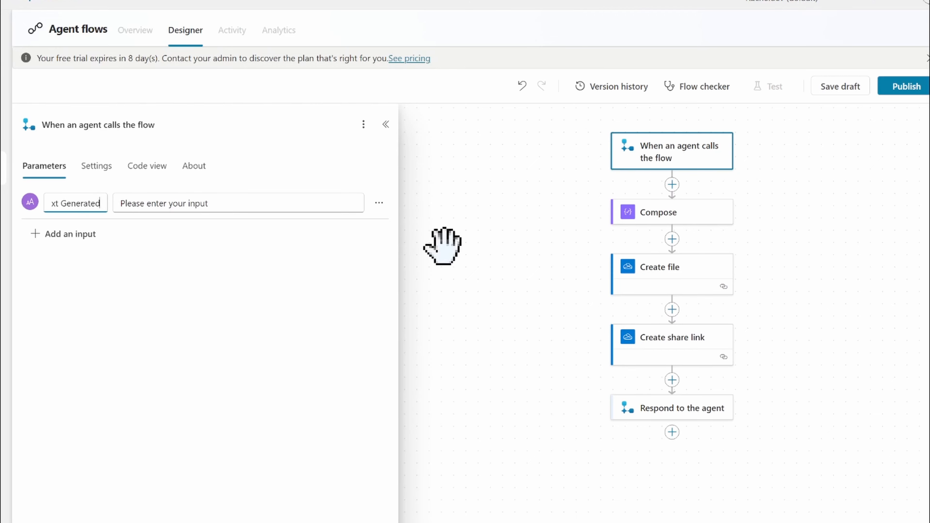
# Add a Text output named "Document Generated" to the Respond to the agent action
pyautogui.click(652, 410)
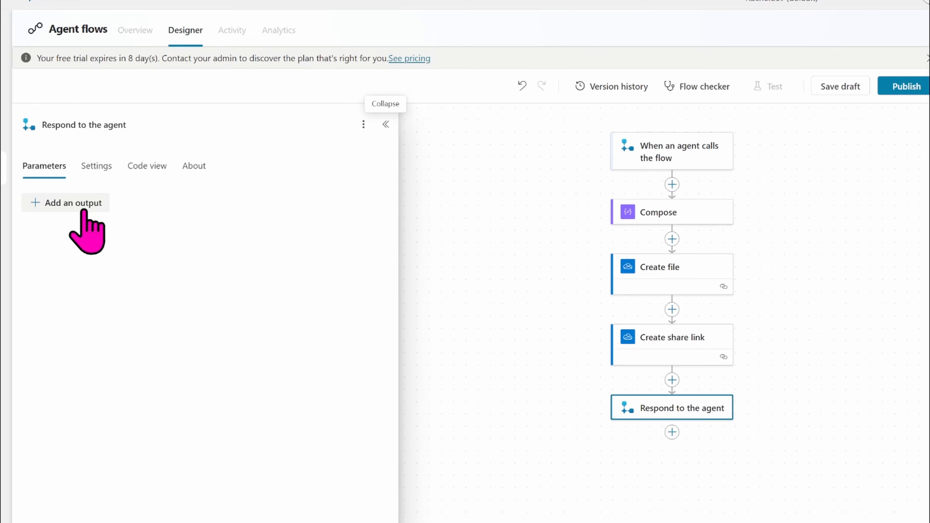
pyautogui.click(73, 205)
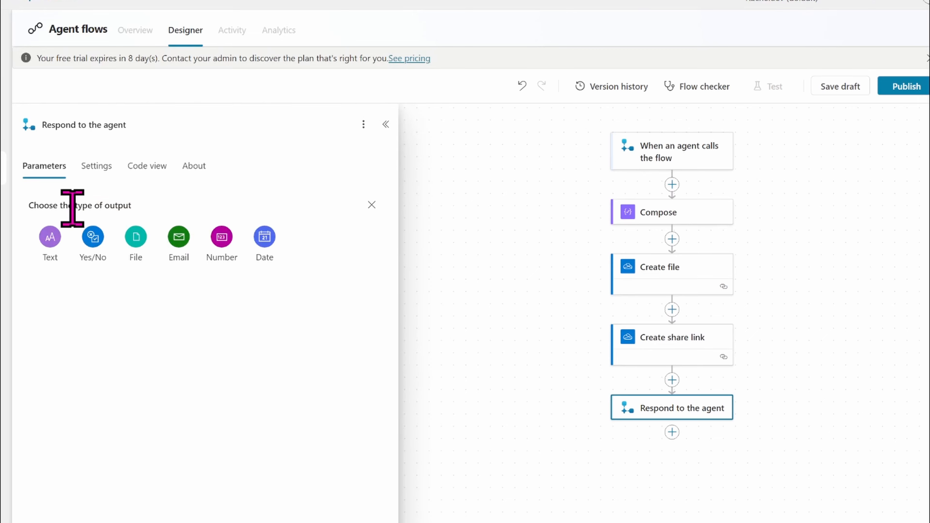
pyautogui.click(49, 242)
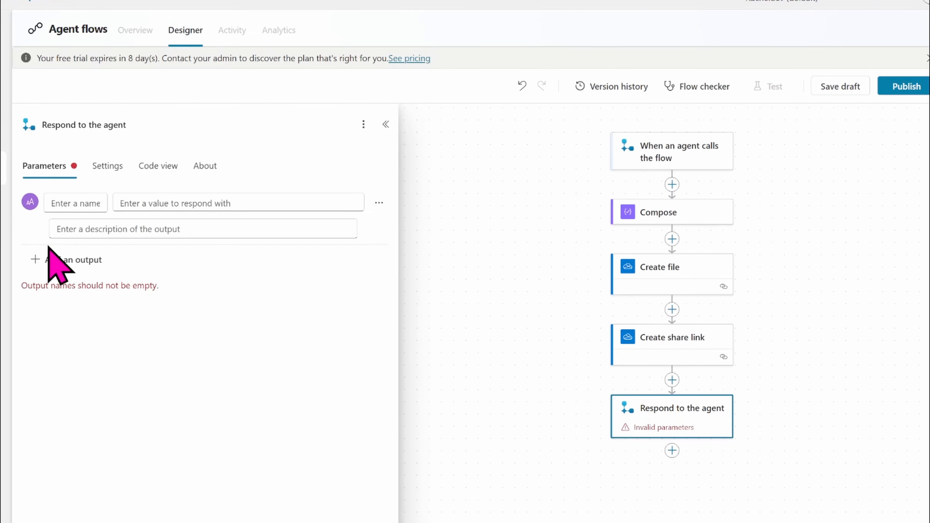
pyautogui.click(79, 204)
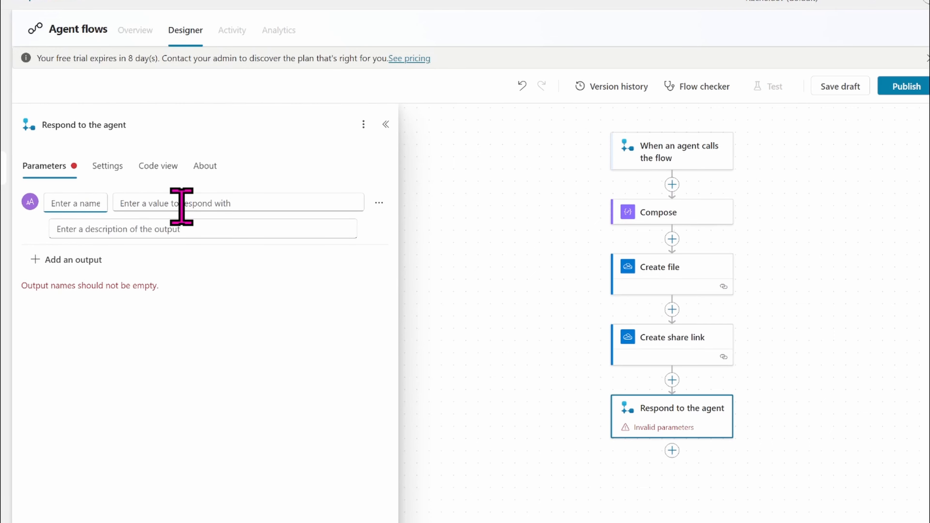
pyautogui.write('Document ')
pyautogui.write('Gene')
pyautogui.write('rated')
# Set the Document Generated output's value to the Web URL dynamic value from Create share link
pyautogui.click(158, 201)
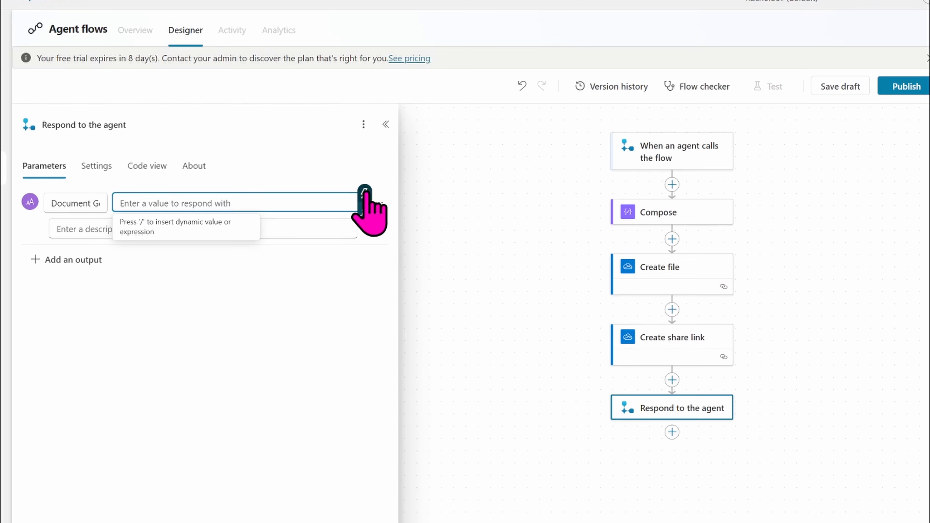
pyautogui.click(366, 194)
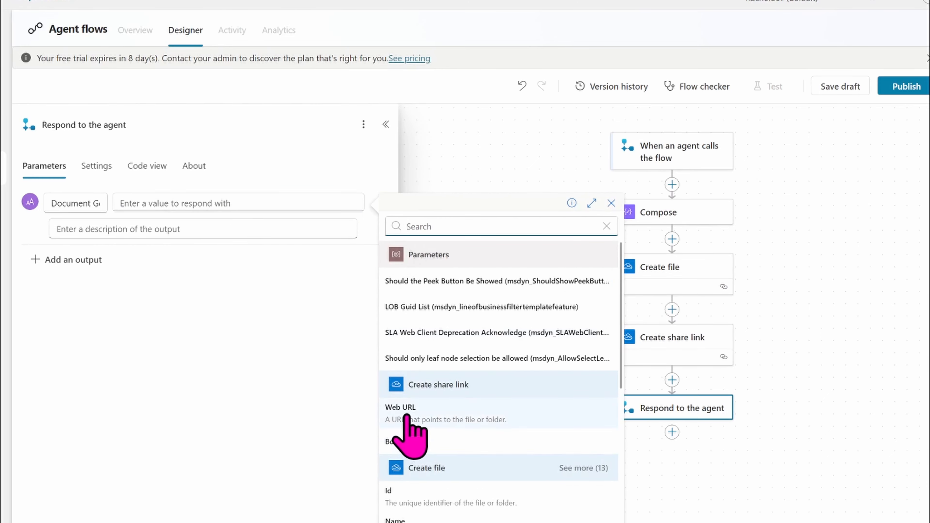
pyautogui.click(422, 411)
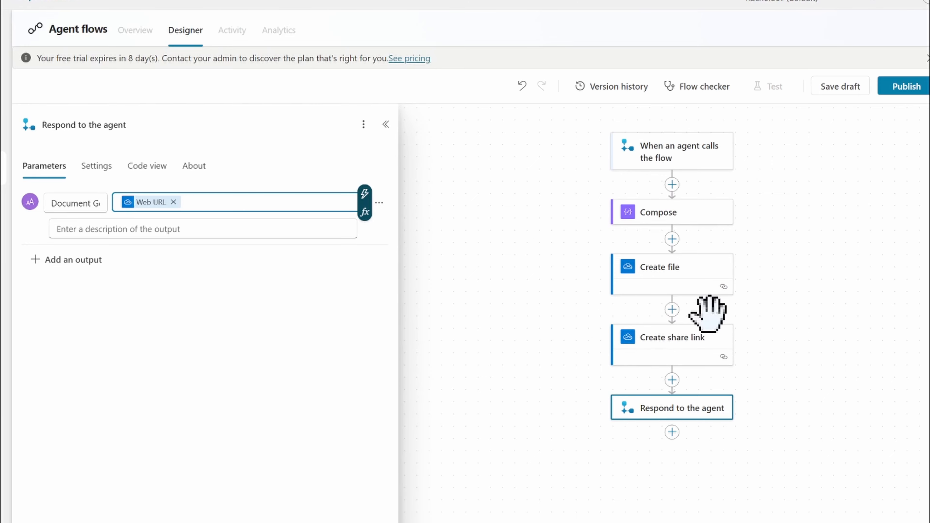
# Change the h2 heading in the Compose inputs to "Summary of your Text"
pyautogui.click(646, 215)
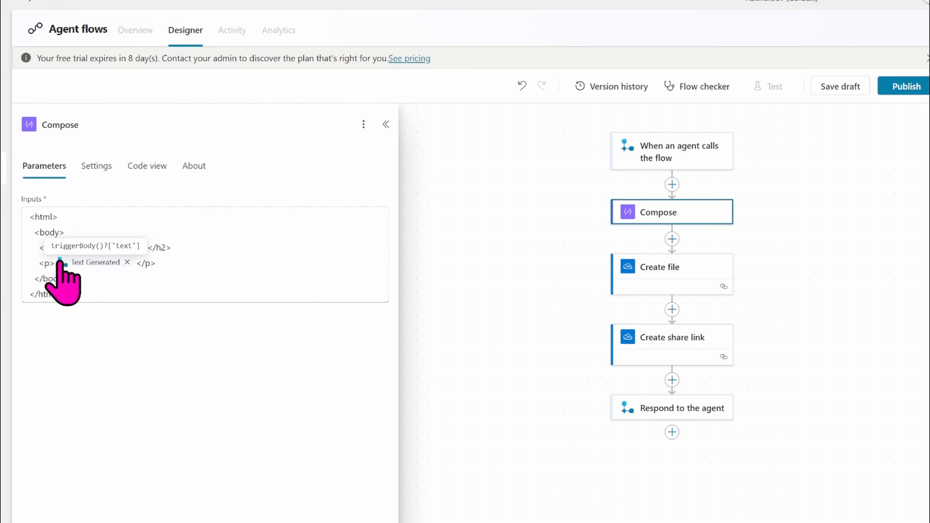
pyautogui.click(143, 247)
pyautogui.press('BackSpace')
pyautogui.press('BackSpace')
pyautogui.press('BackSpace')
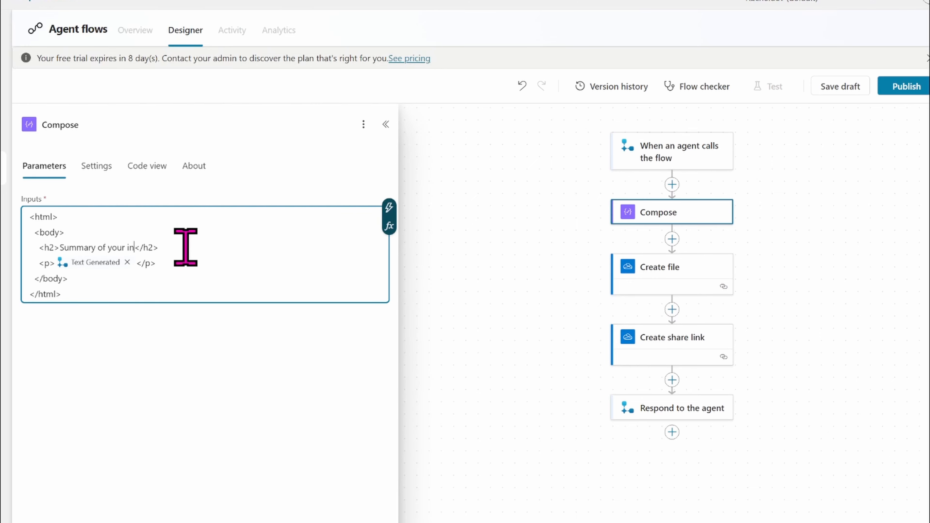
pyautogui.press('BackSpace')
pyautogui.press('BackSpace')
pyautogui.write('Text')
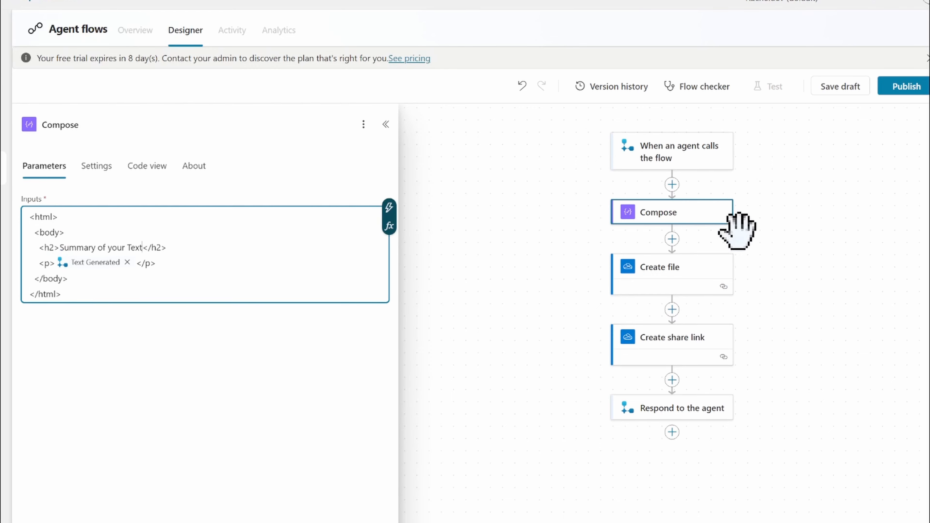
# Check the Create share link settings, then publish the agent flow and return to the agent's topic
pyautogui.click(655, 351)
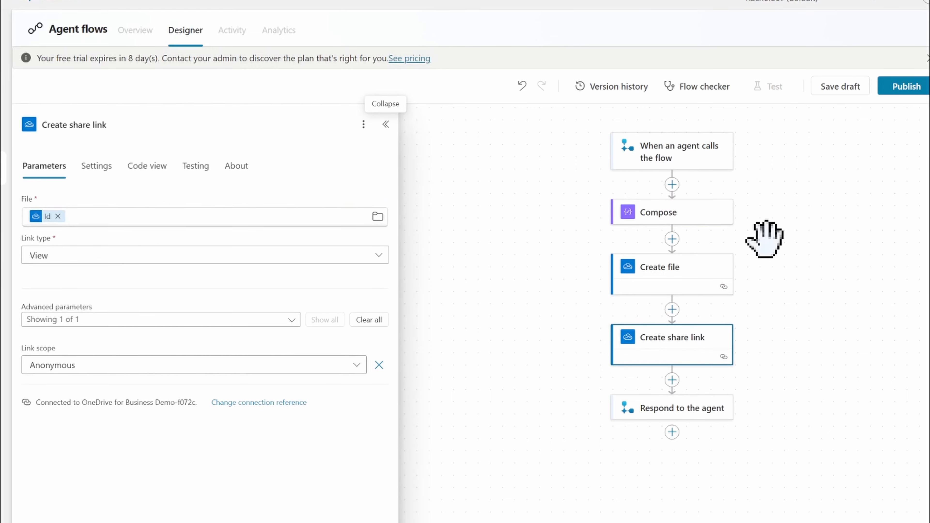
pyautogui.click(904, 96)
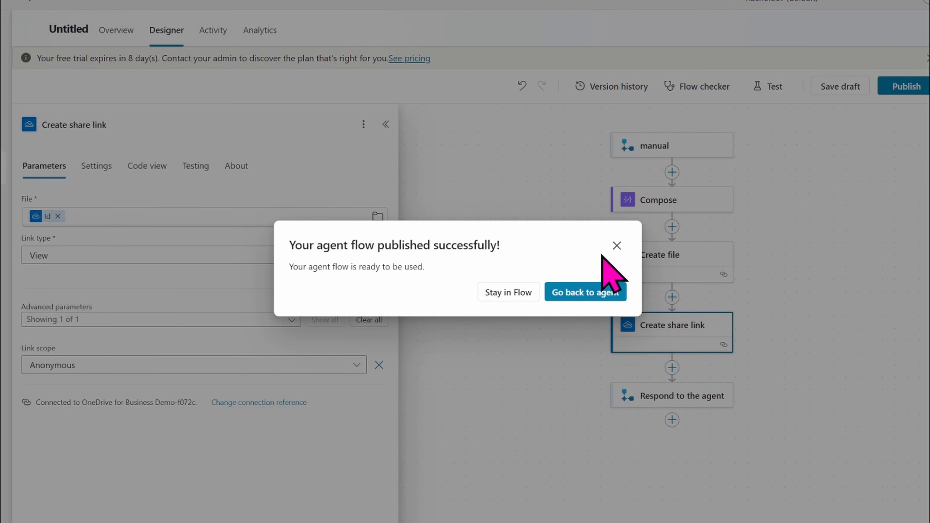
pyautogui.click(579, 294)
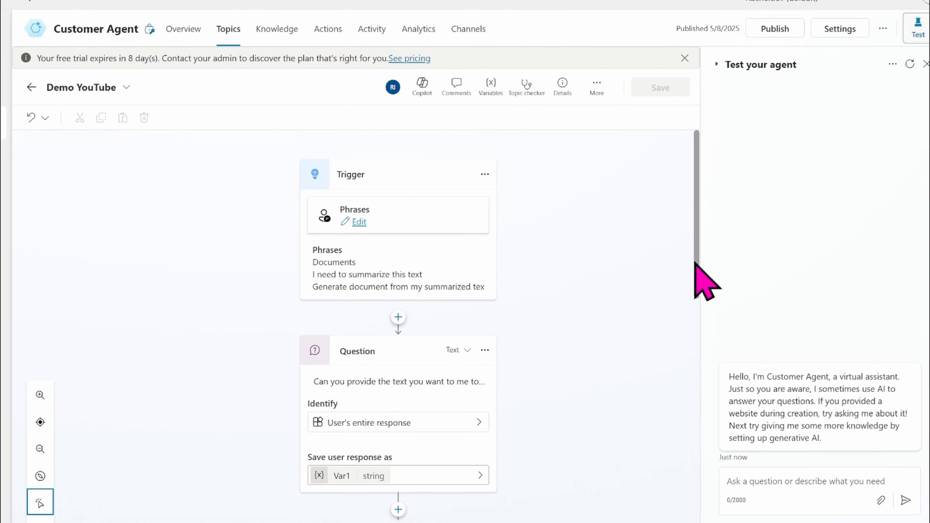
# Set the Text Generated input of the flow action under the Yes condition to the custom variable Var1
pyautogui.moveTo(695, 256); pyautogui.dragTo(678, 522)
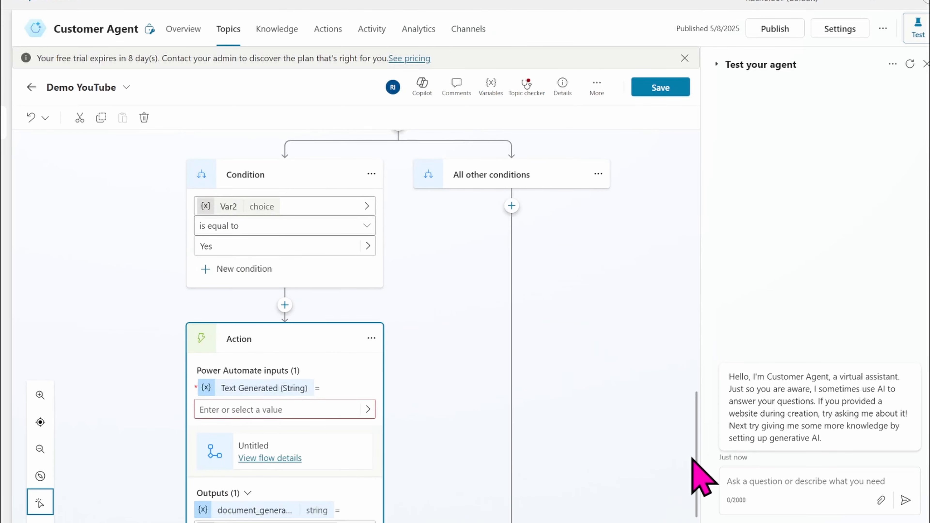
pyautogui.moveTo(699, 484); pyautogui.dragTo(700, 506)
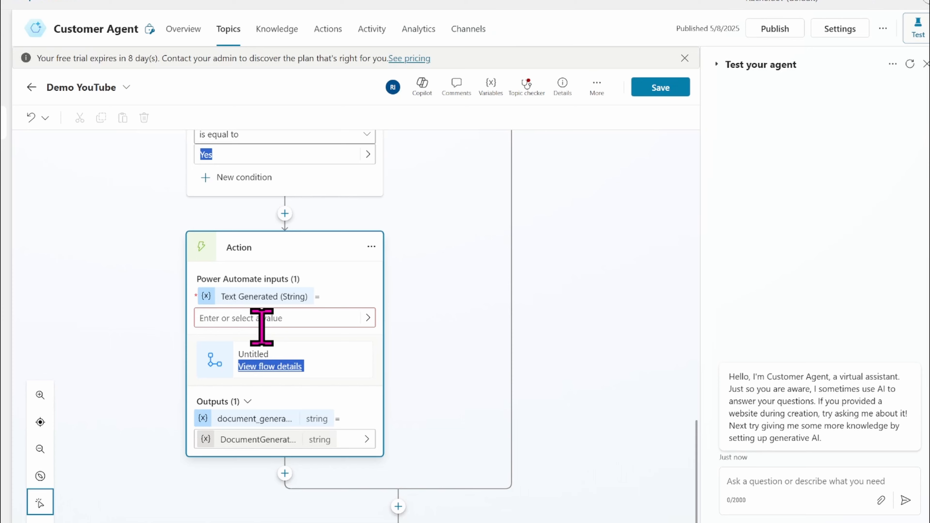
pyautogui.click(238, 312)
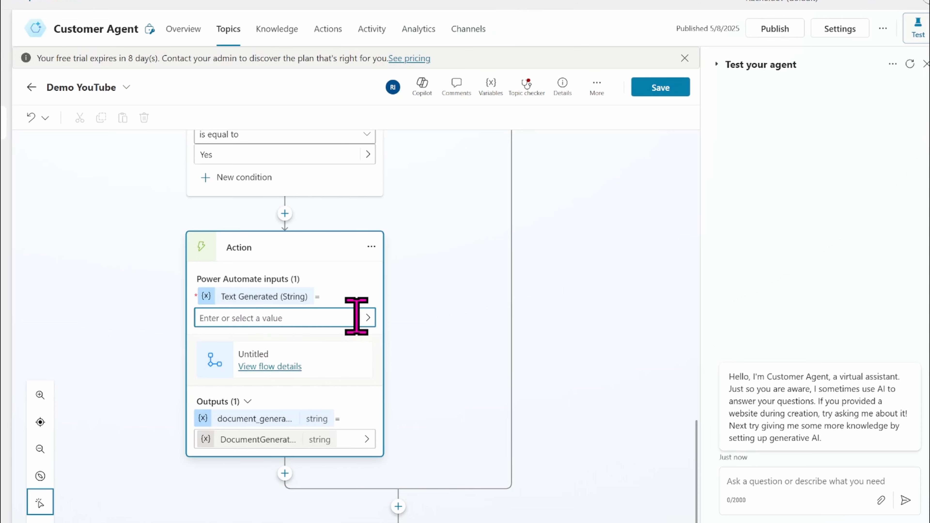
pyautogui.click(369, 324)
pyautogui.click(368, 325)
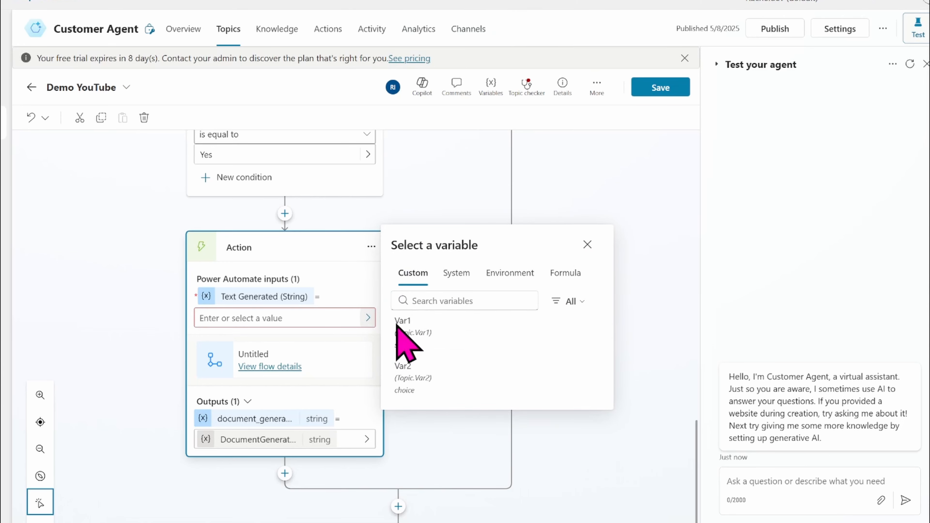
pyautogui.click(417, 327)
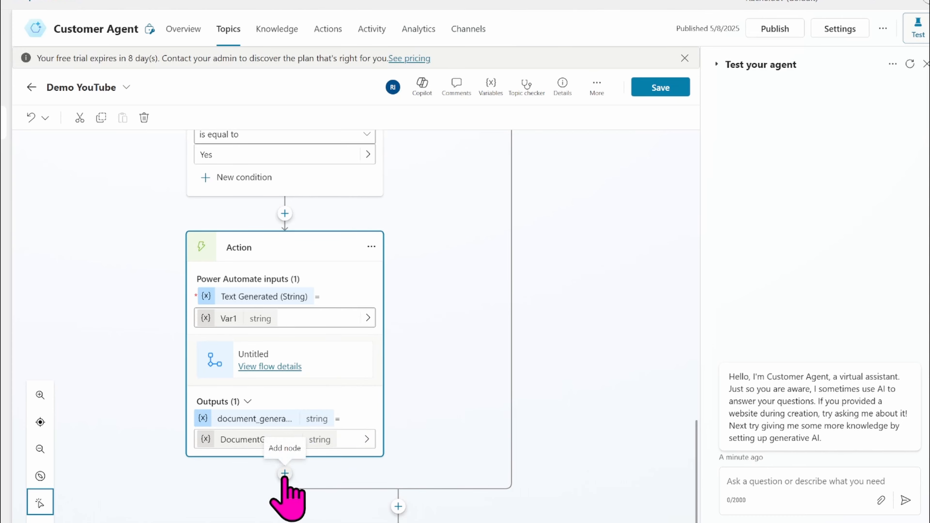
# Add a message node after the flow action reading "This is the link to the document containing your summarized text:"
pyautogui.click(285, 473)
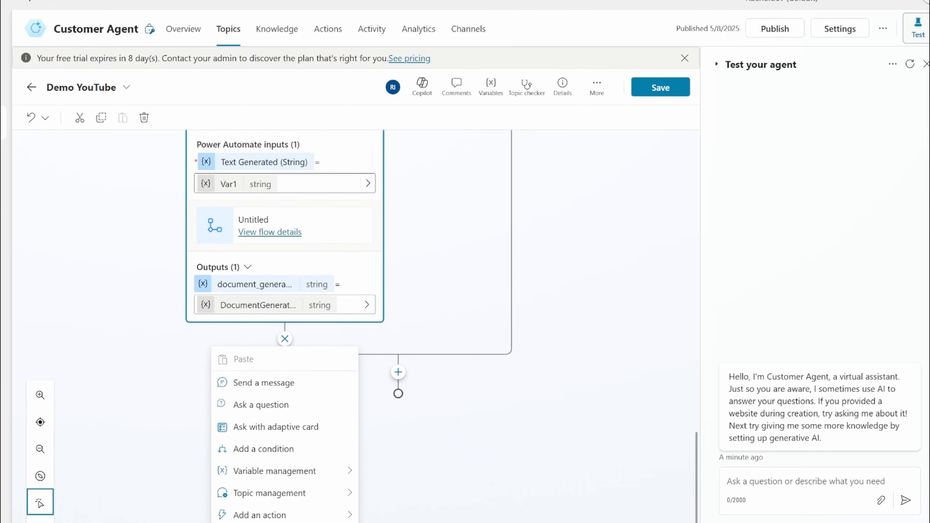
pyautogui.click(250, 383)
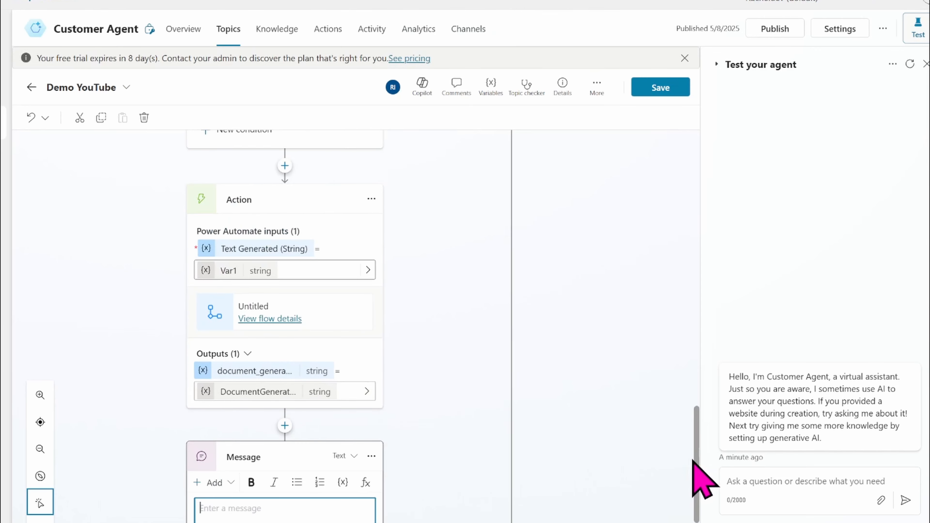
pyautogui.moveTo(695, 463); pyautogui.dragTo(692, 502)
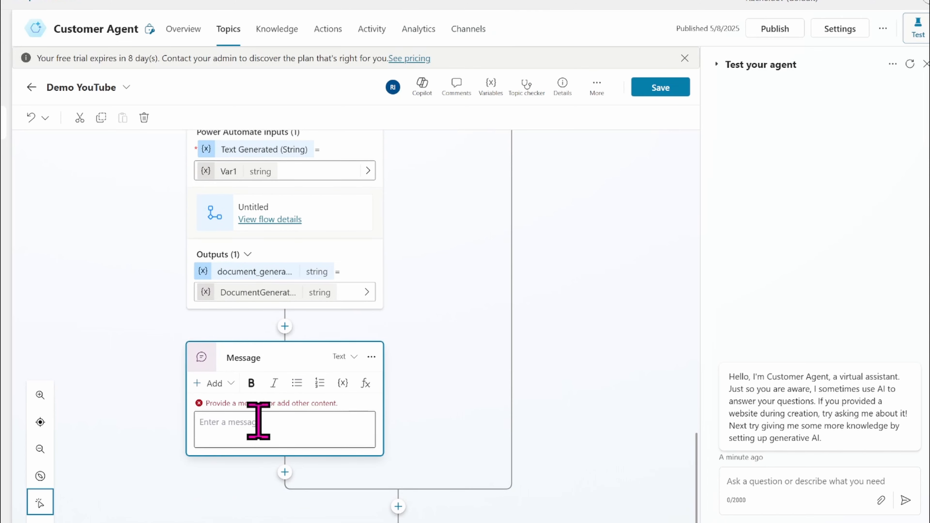
pyautogui.click(229, 423)
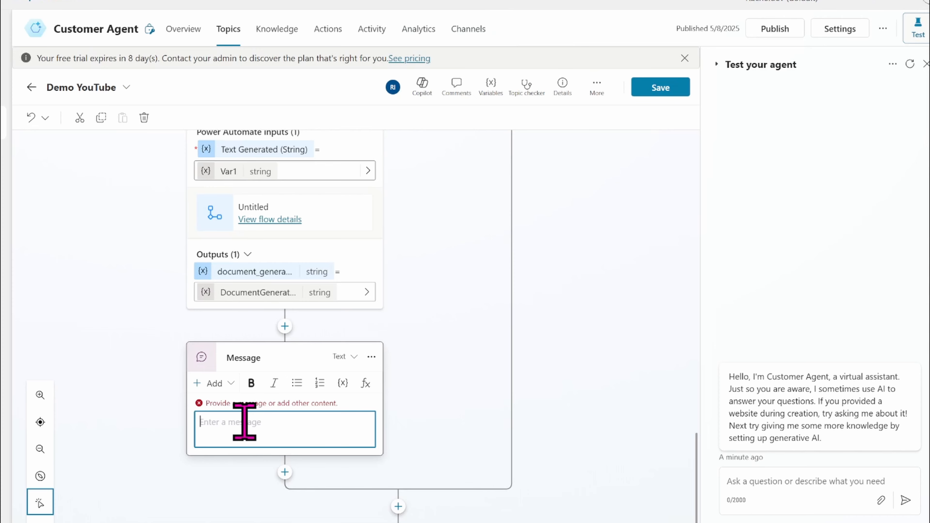
pyautogui.write('This is th')
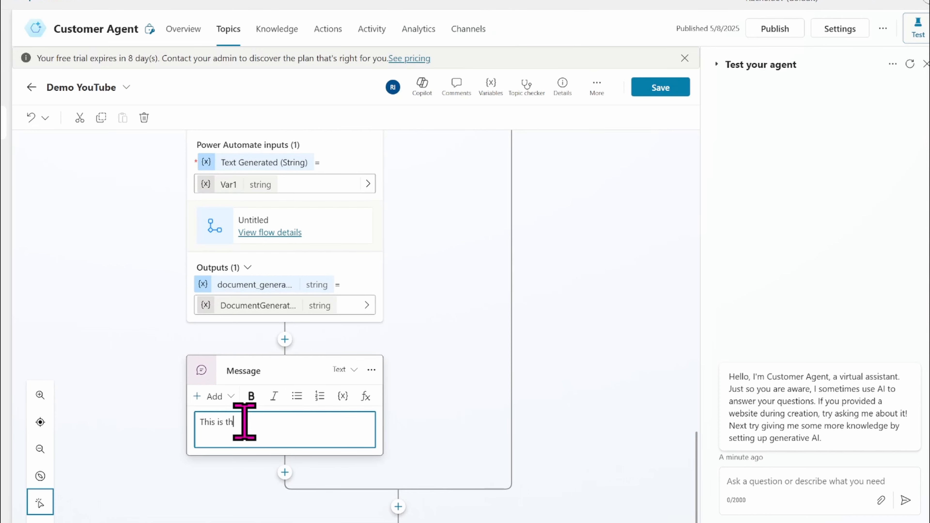
pyautogui.write('e link to the document con')
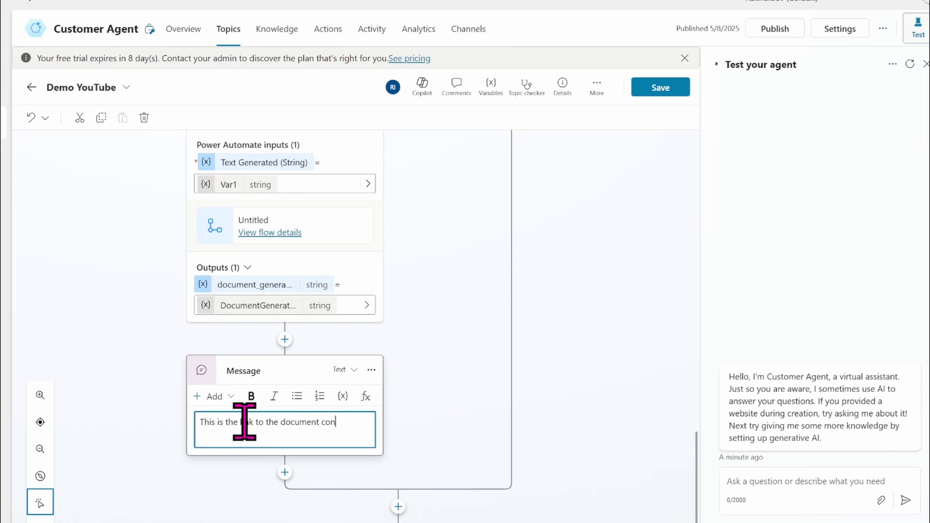
pyautogui.write('taining your su')
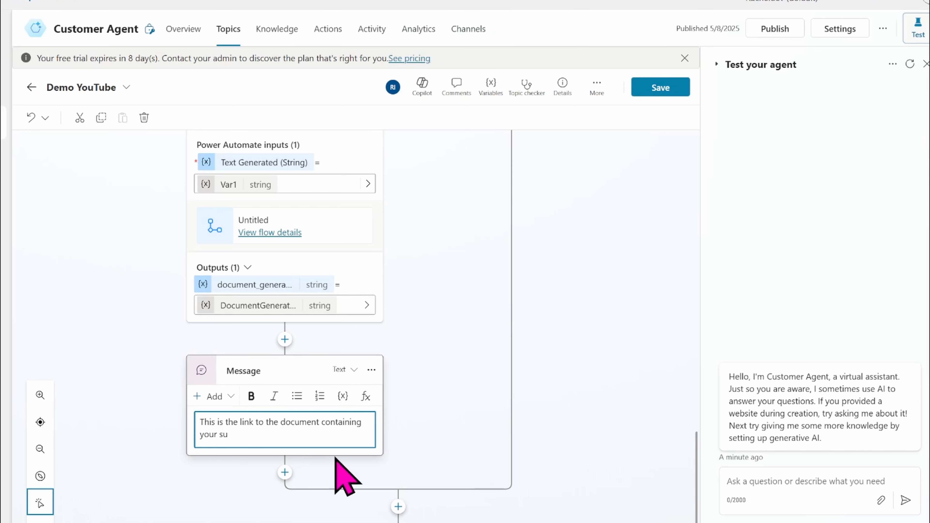
pyautogui.write('mmarized text:')
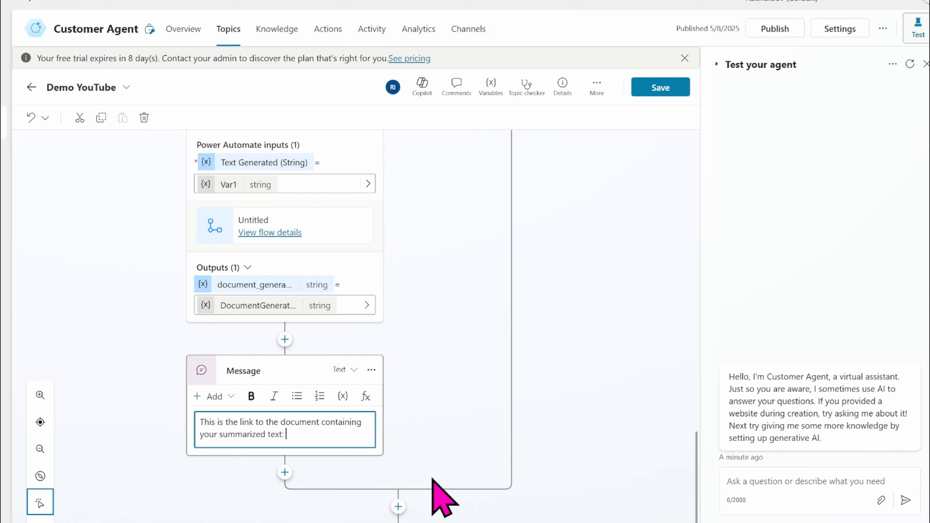
# Insert the DocumentGenerated variable at the end of the message and save the topic
pyautogui.click(343, 397)
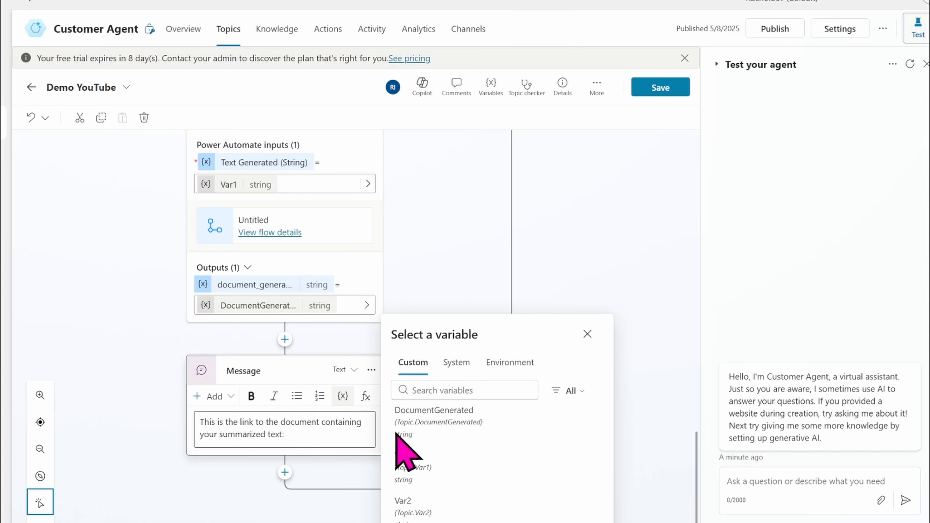
pyautogui.click(432, 421)
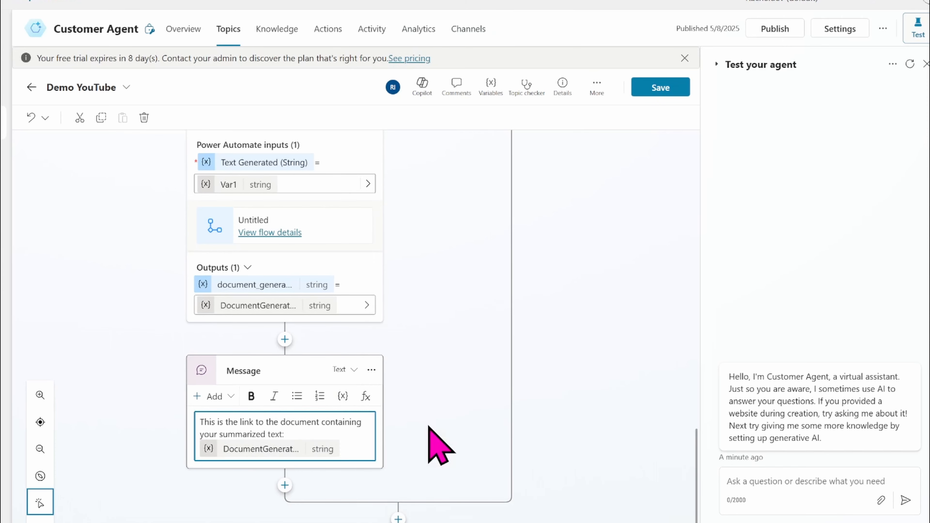
pyautogui.click(655, 96)
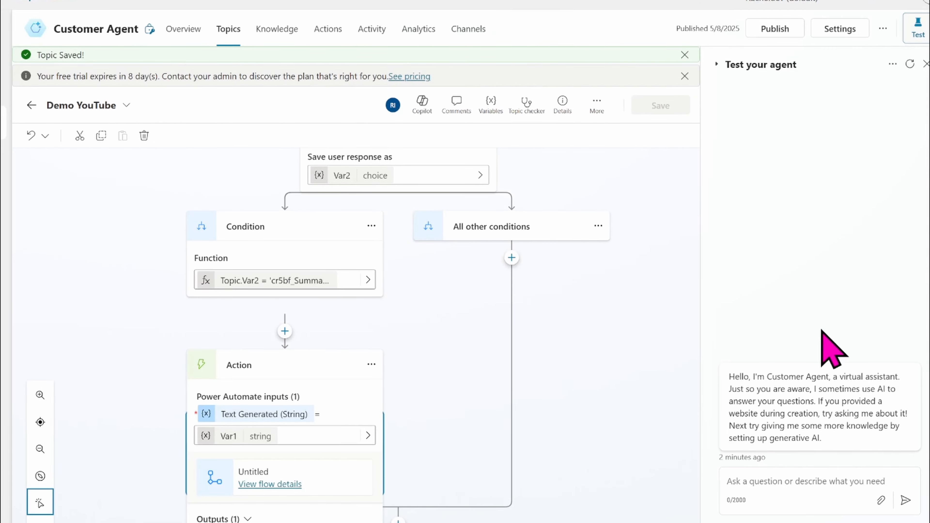
# Send "I need to summarize this text" to the agent in the test chat
pyautogui.scroll(-5, 648, 312)
pyautogui.scroll(8, 648, 312)
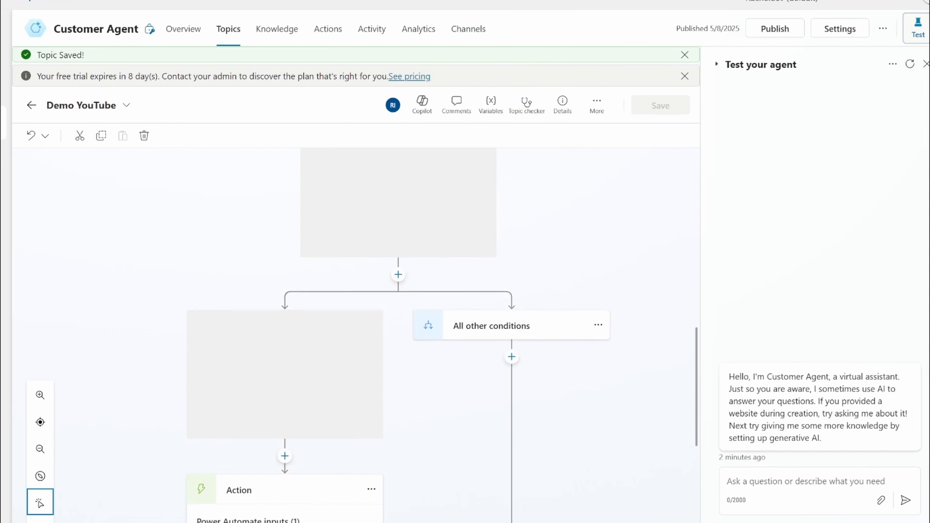
pyautogui.scroll(5, 398, 330)
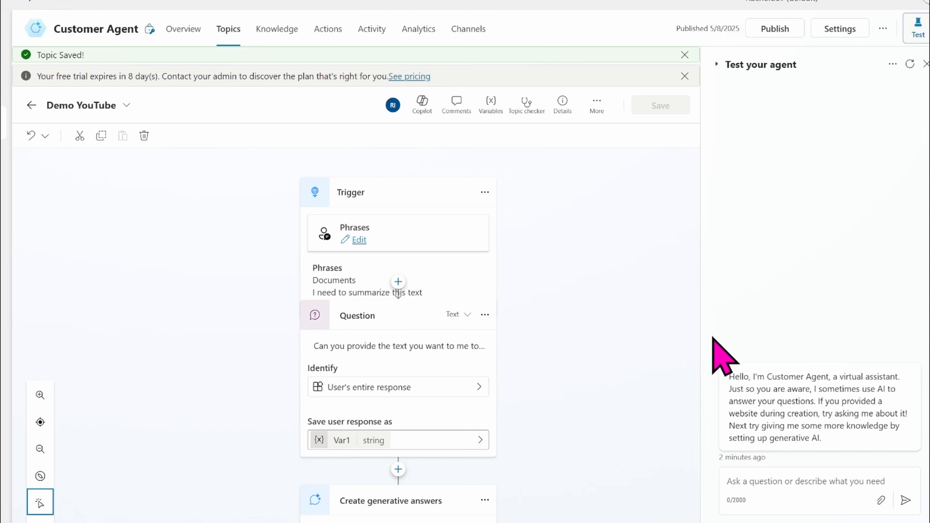
pyautogui.click(762, 478)
pyautogui.write('I need to')
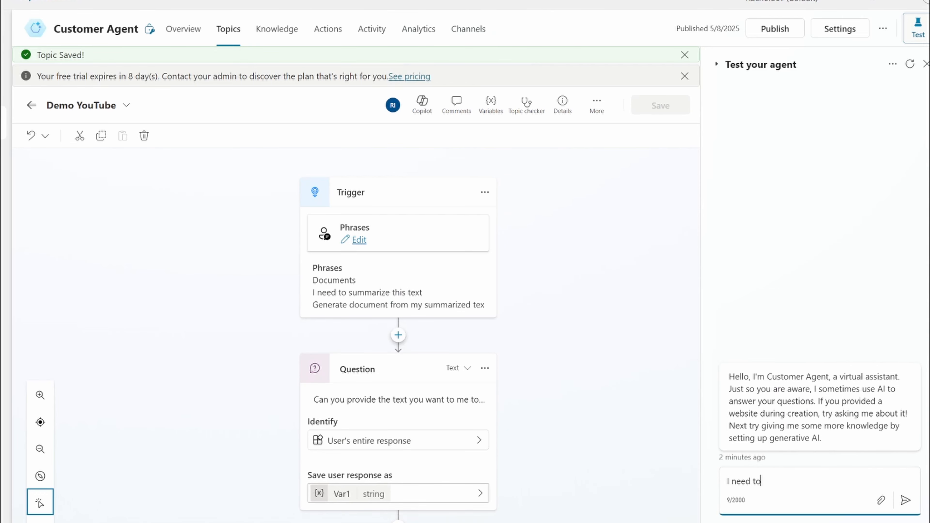
pyautogui.write(' summarize this text')
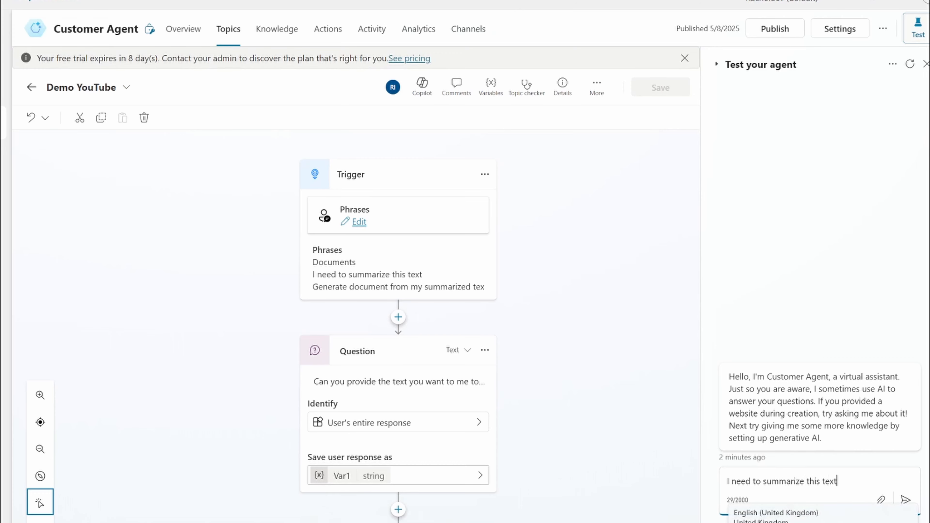
pyautogui.press('Return')
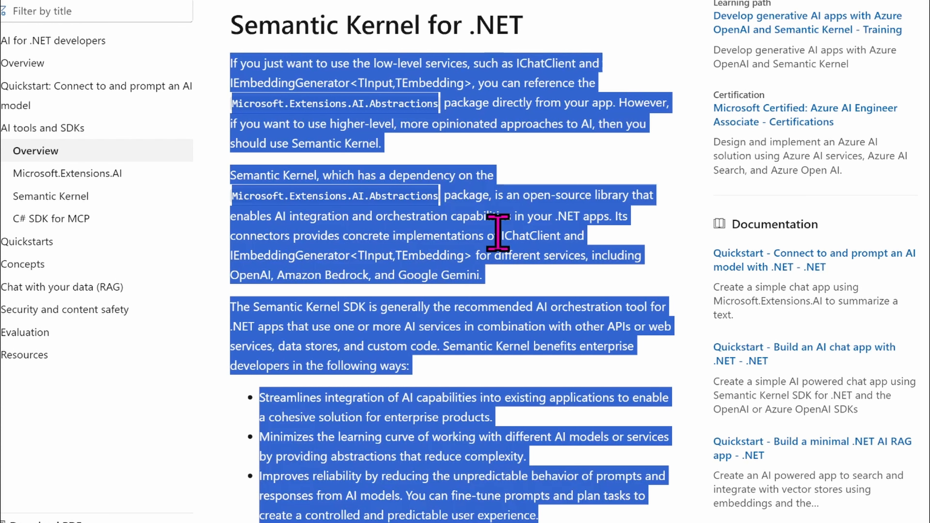
# Send the body text of the "Semantic Kernel for .NET" section to the agent in the test chat and answer Yes to generating a document
pyautogui.click(550, 192)
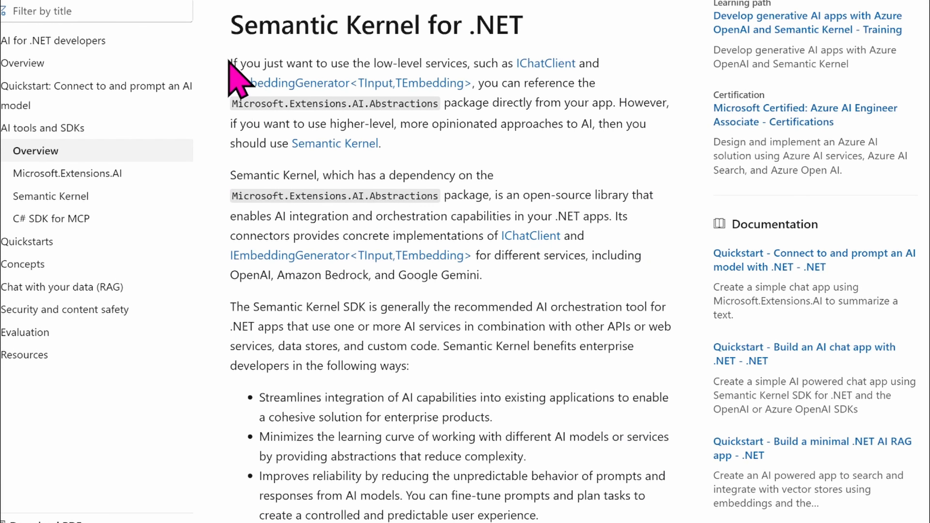
pyautogui.moveTo(229, 64); pyautogui.dragTo(565, 513)
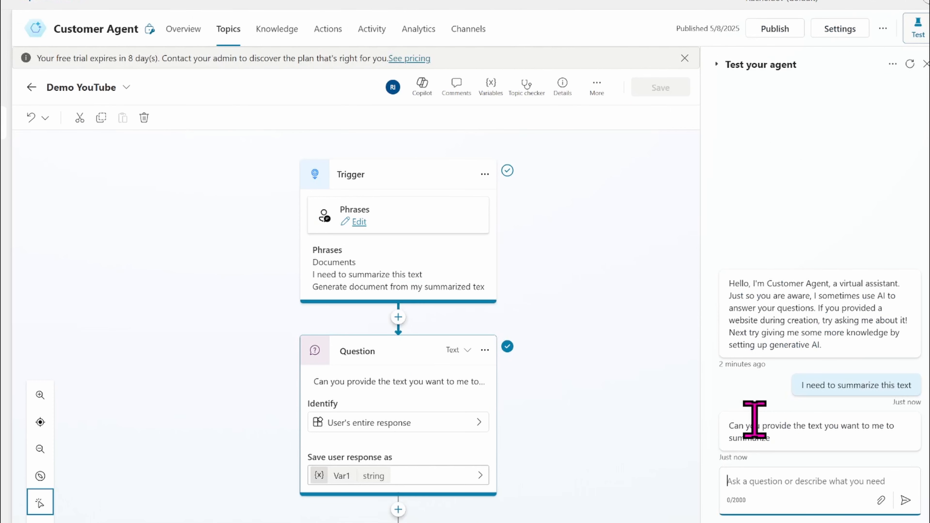
pyautogui.hotkey('ctrl', 'v')
pyautogui.press('Return')
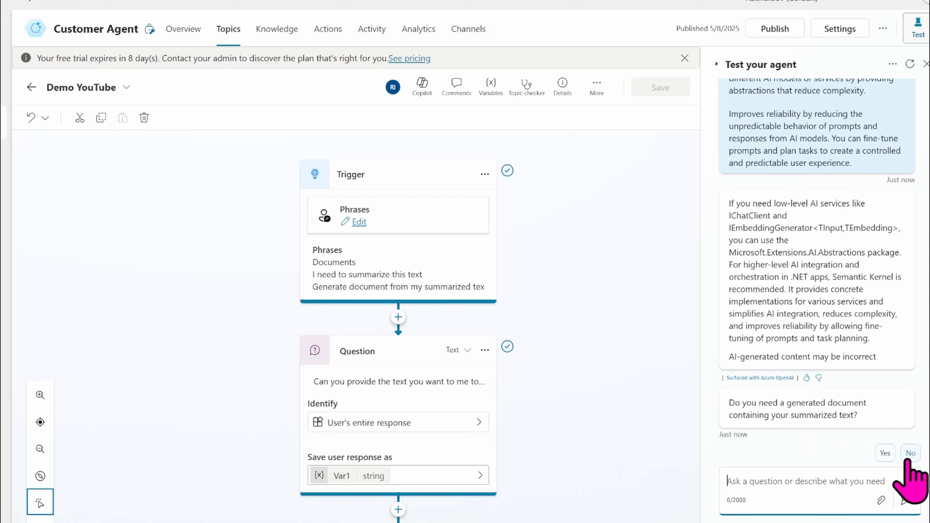
pyautogui.click(885, 453)
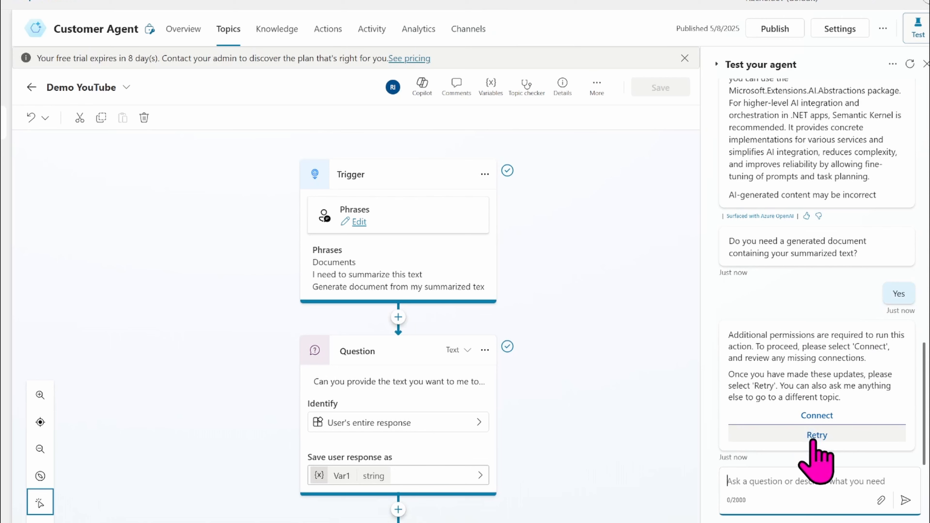
# Connect the Untitled flow using the second listed OneDrive for Business connection, refresh the connections, and retry the action in the test chat
pyautogui.click(809, 417)
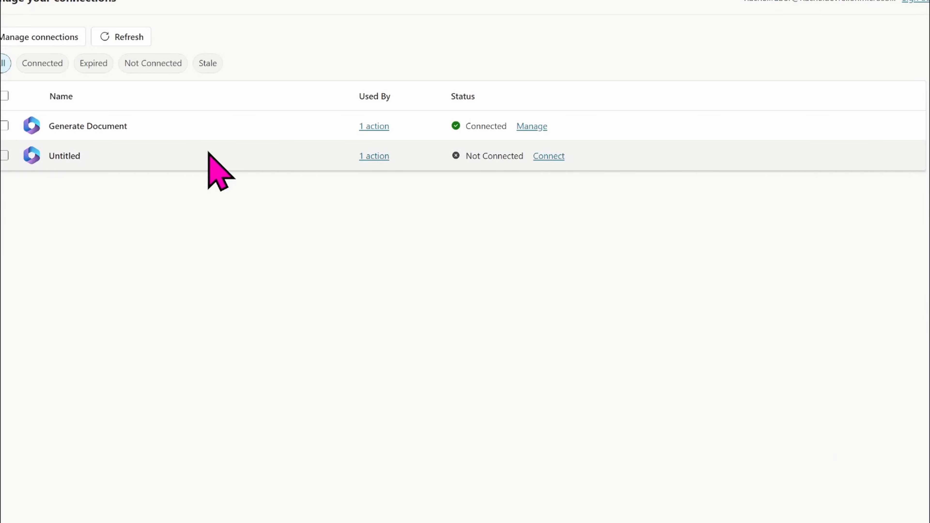
pyautogui.click(544, 157)
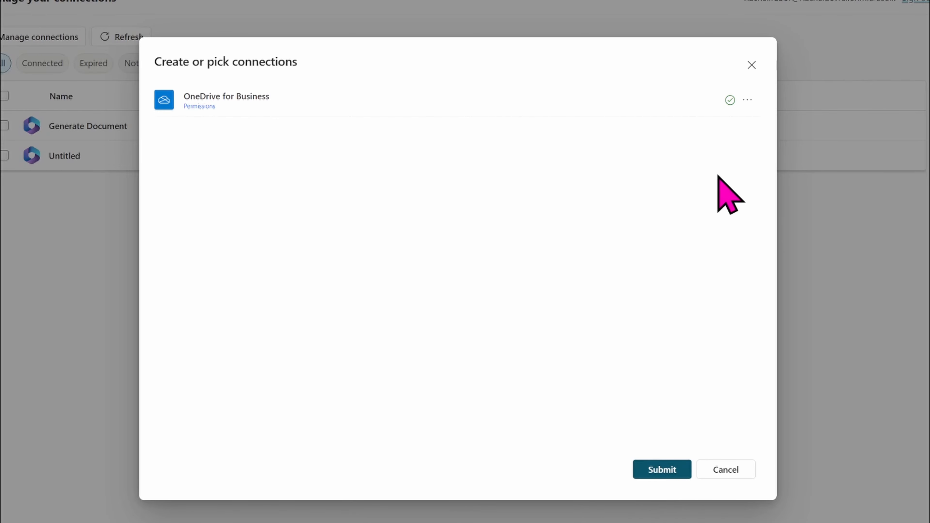
pyautogui.click(745, 101)
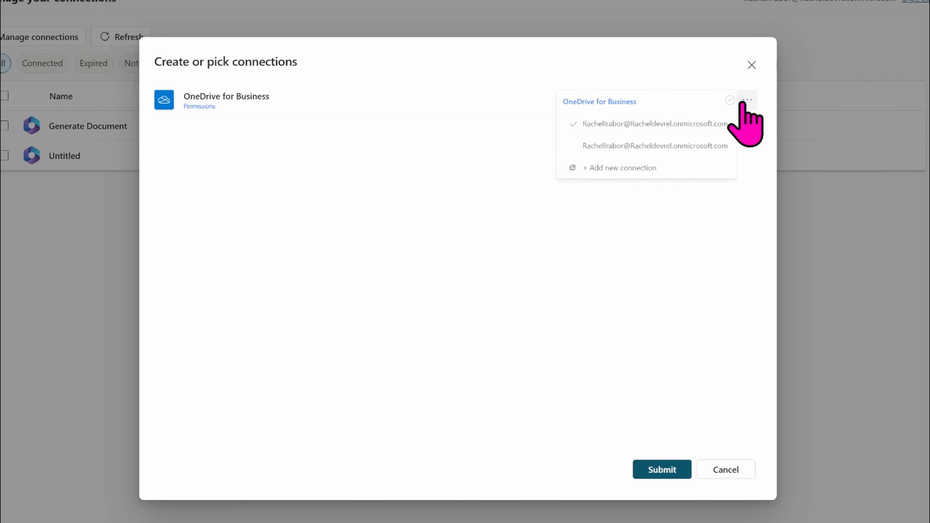
pyautogui.click(639, 146)
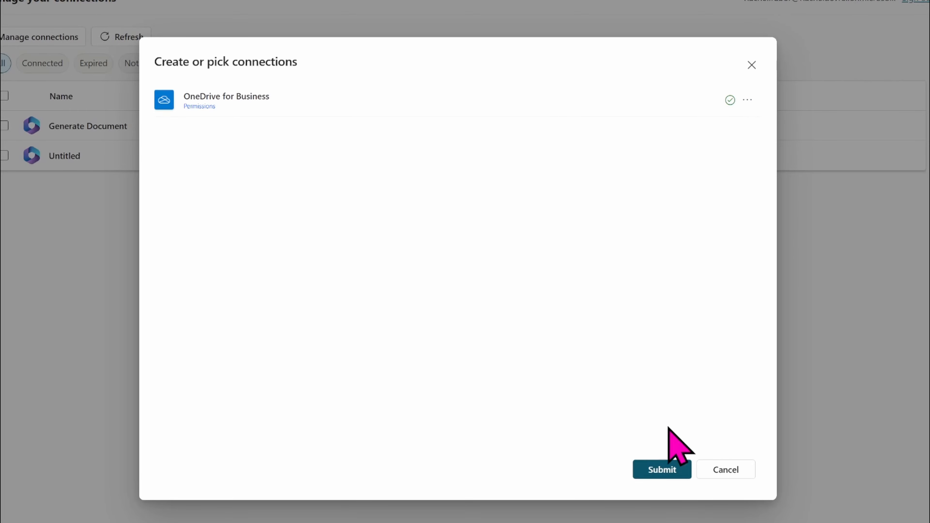
pyautogui.click(663, 471)
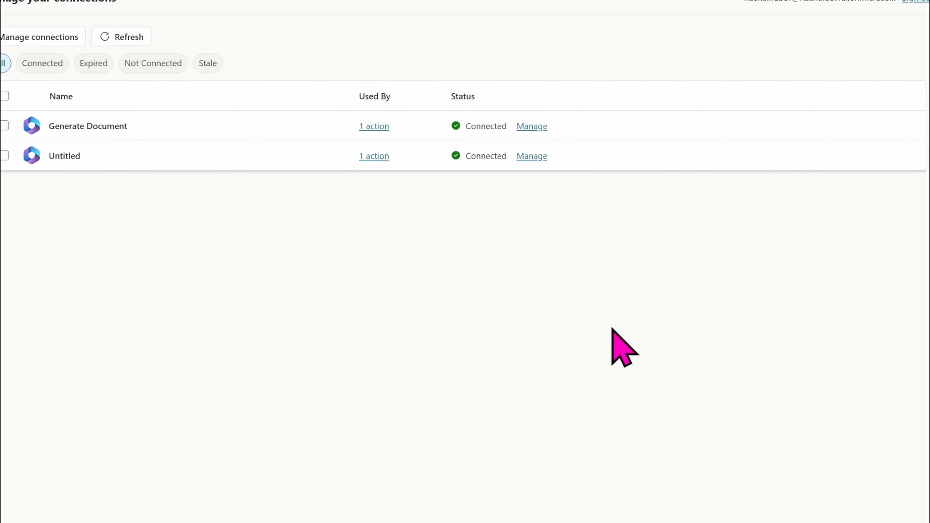
pyautogui.click(123, 43)
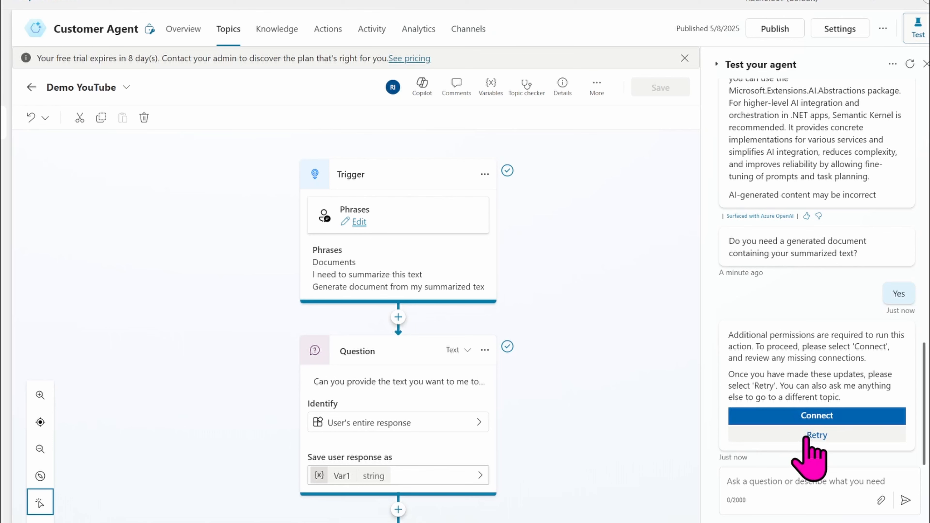
pyautogui.click(808, 436)
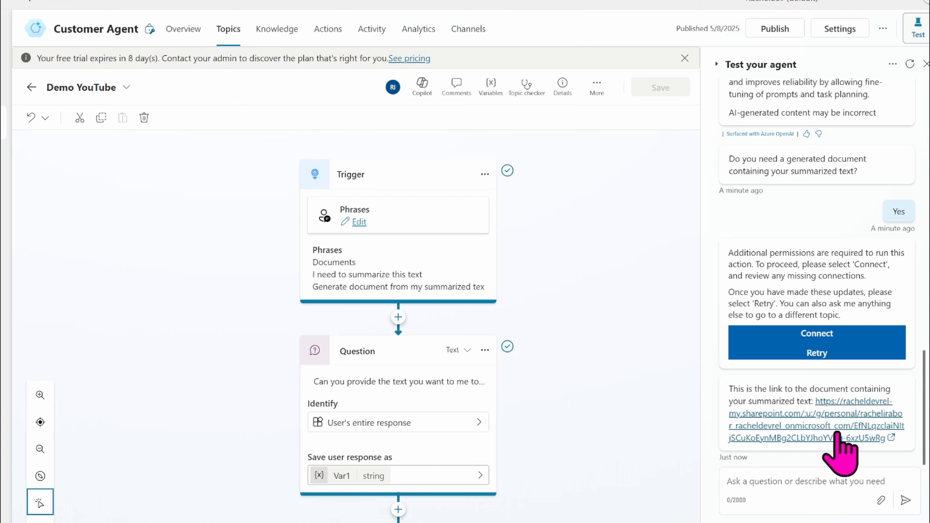
# Open the document link returned by the agent and examine the document's "Summary of your Text" heading and body paragraph
pyautogui.click(847, 428)
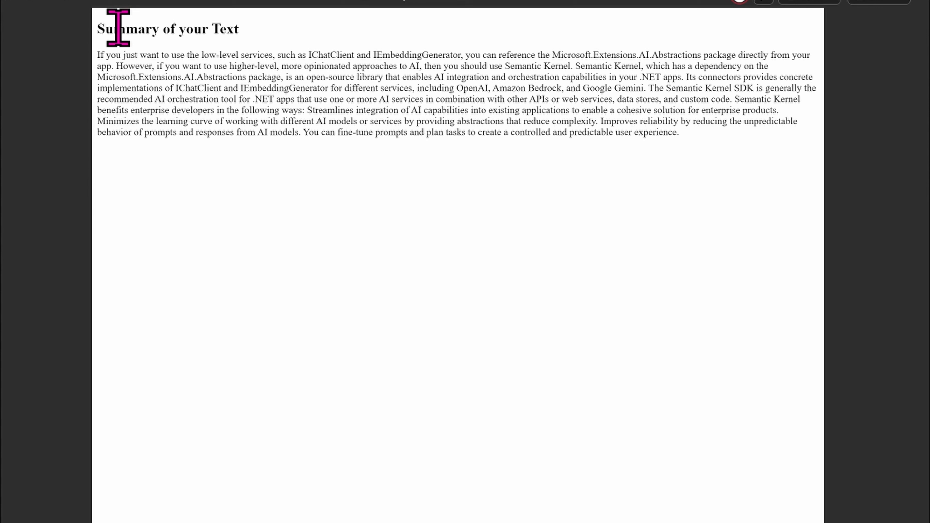
pyautogui.moveTo(97, 30); pyautogui.dragTo(255, 29)
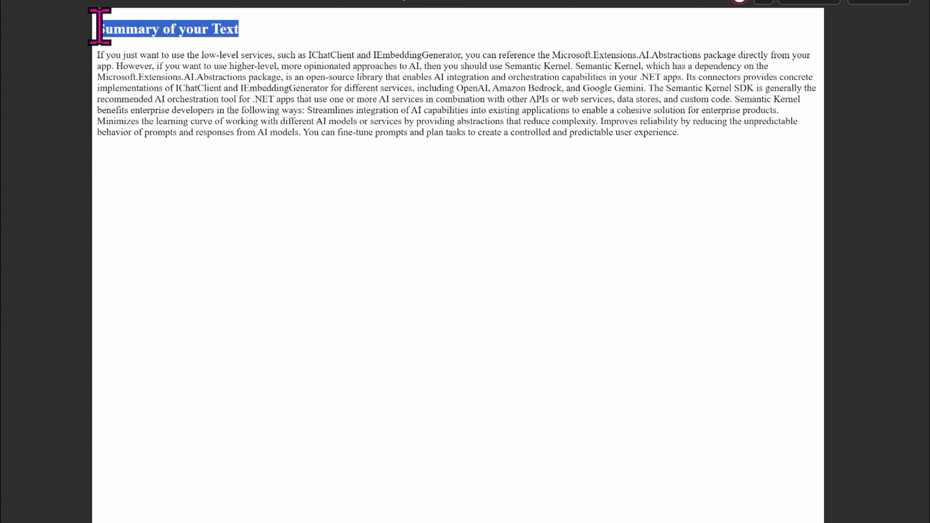
pyautogui.click(165, 30)
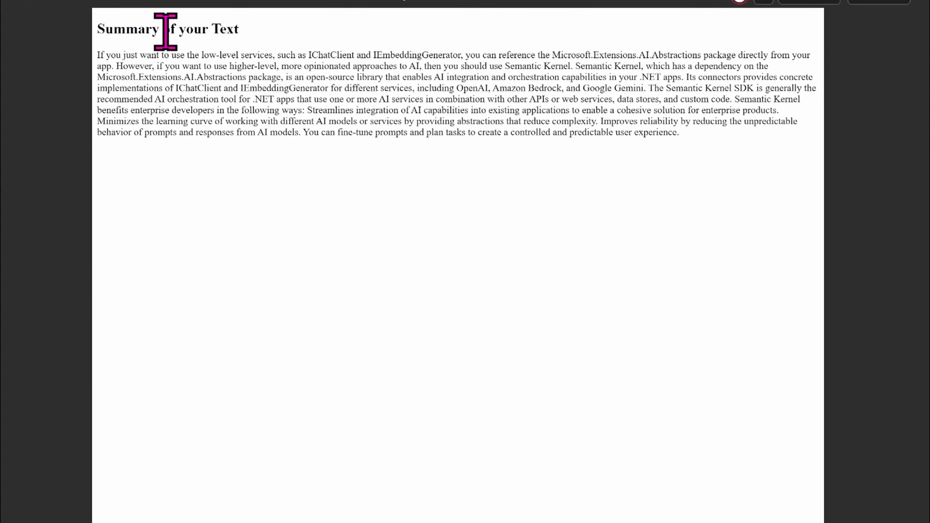
pyautogui.moveTo(100, 54); pyautogui.dragTo(698, 145)
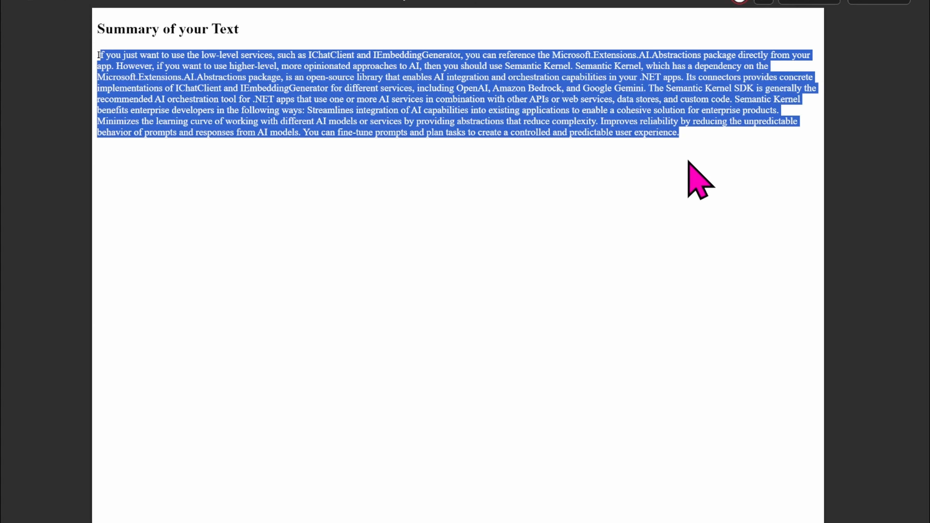
pyautogui.click(366, 92)
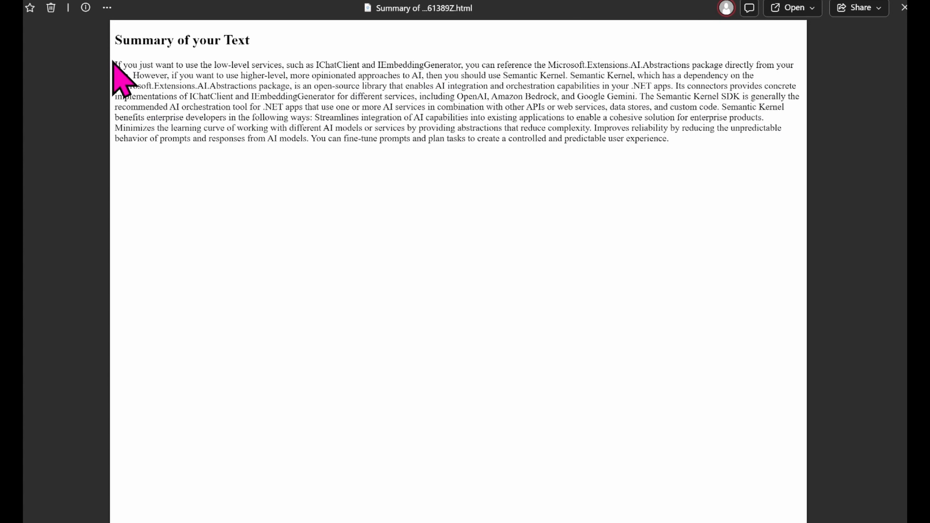
pyautogui.moveTo(97, 56); pyautogui.dragTo(653, 136)
pyautogui.click(763, 206)
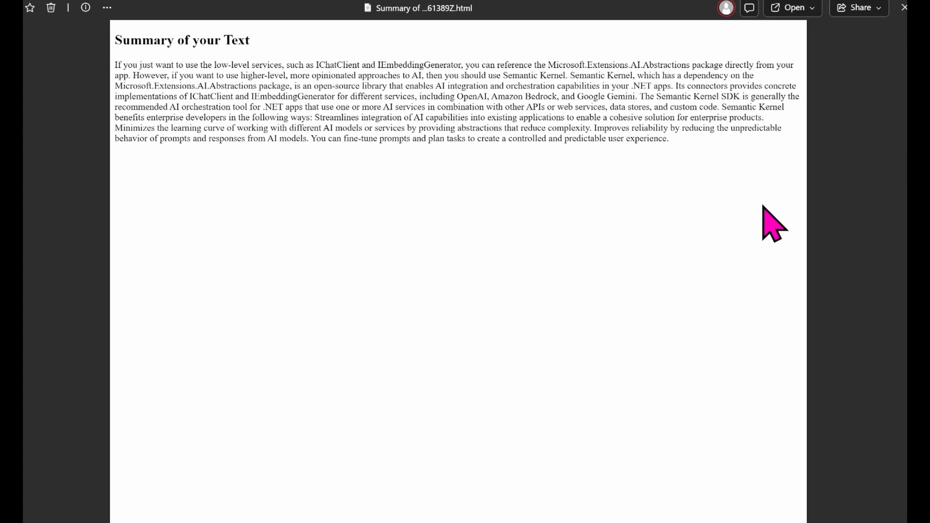